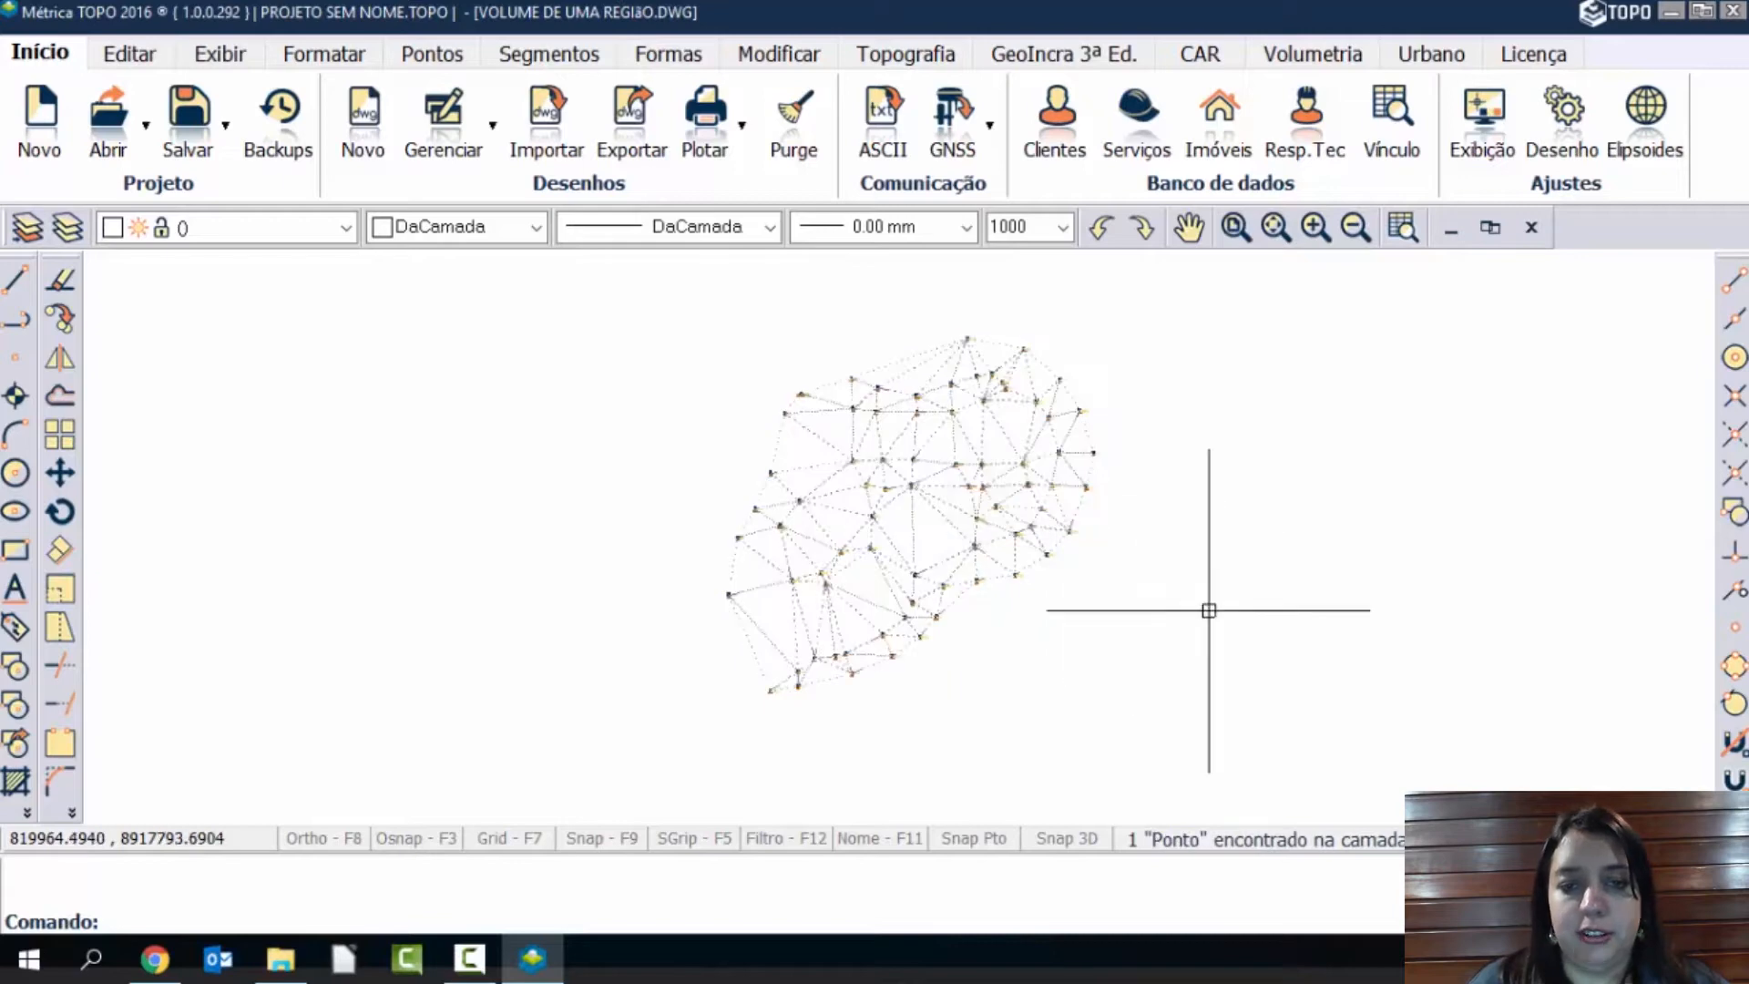
Orbit the terrain triangulation in 3D to examine its relief, then restore the flat plan view.
{"action": "middle_click_drag", "start_coordinate": [1199, 594], "coordinate": [1179, 567]}
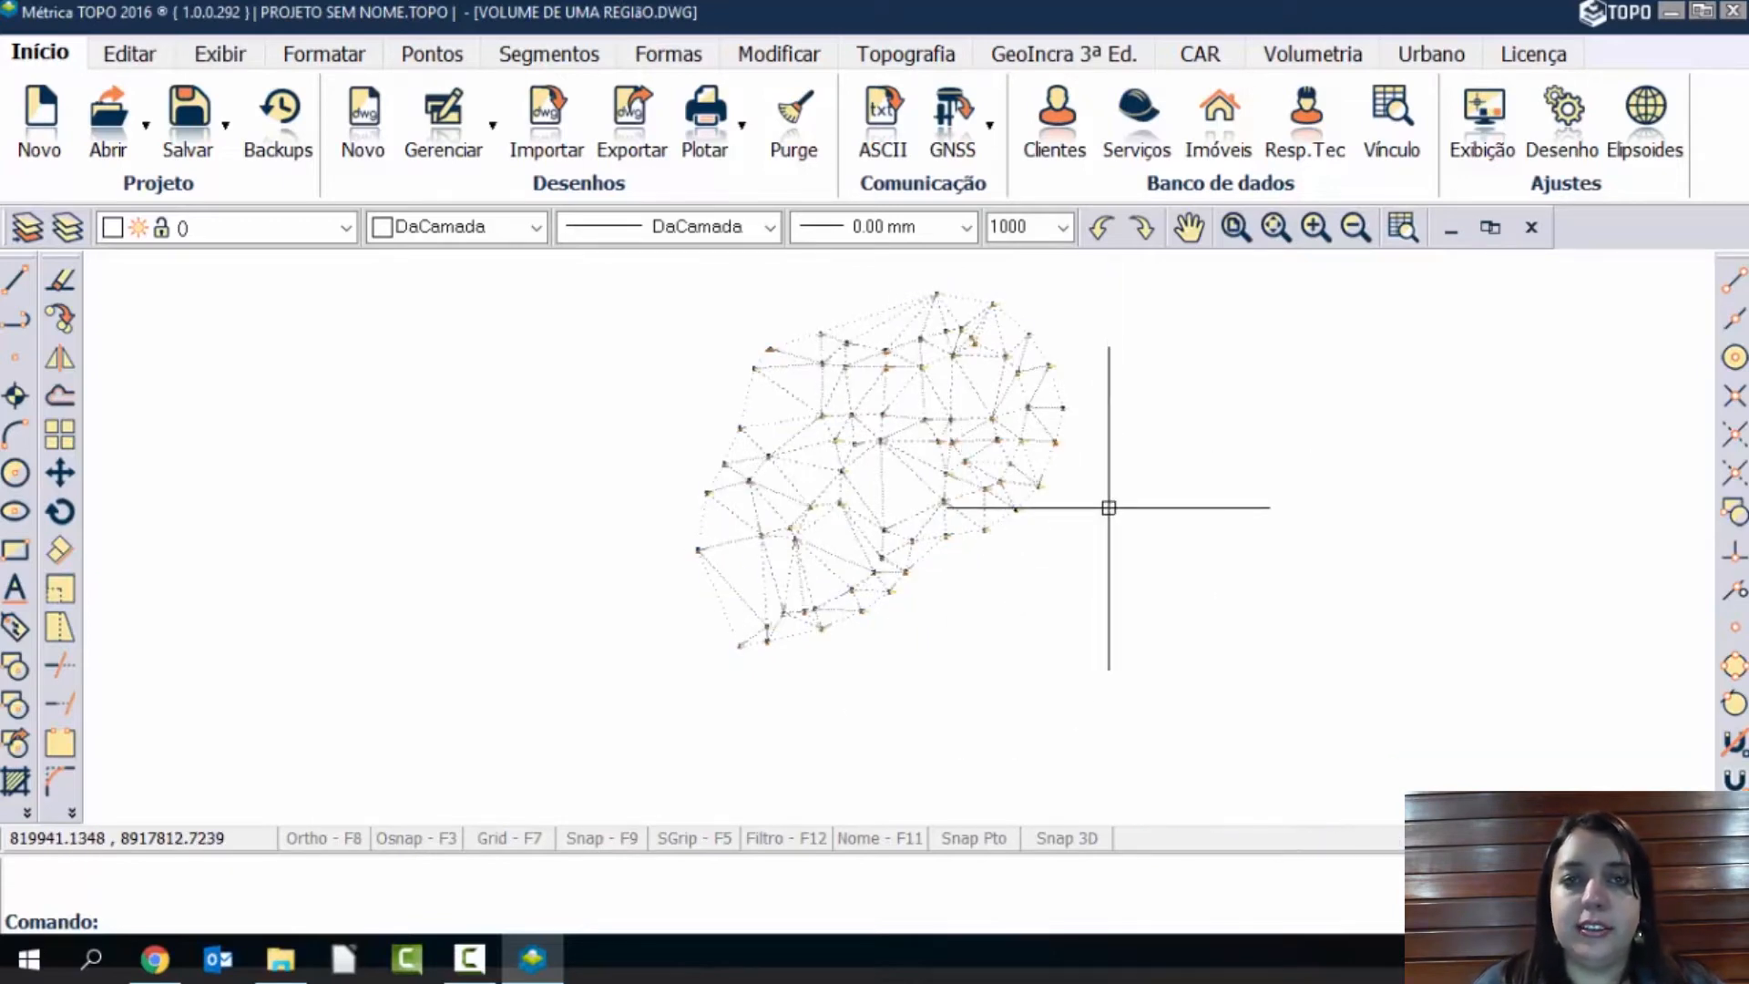
{"action": "middle_click_drag", "start_coordinate": [1108, 499], "coordinate": [1098, 523]}
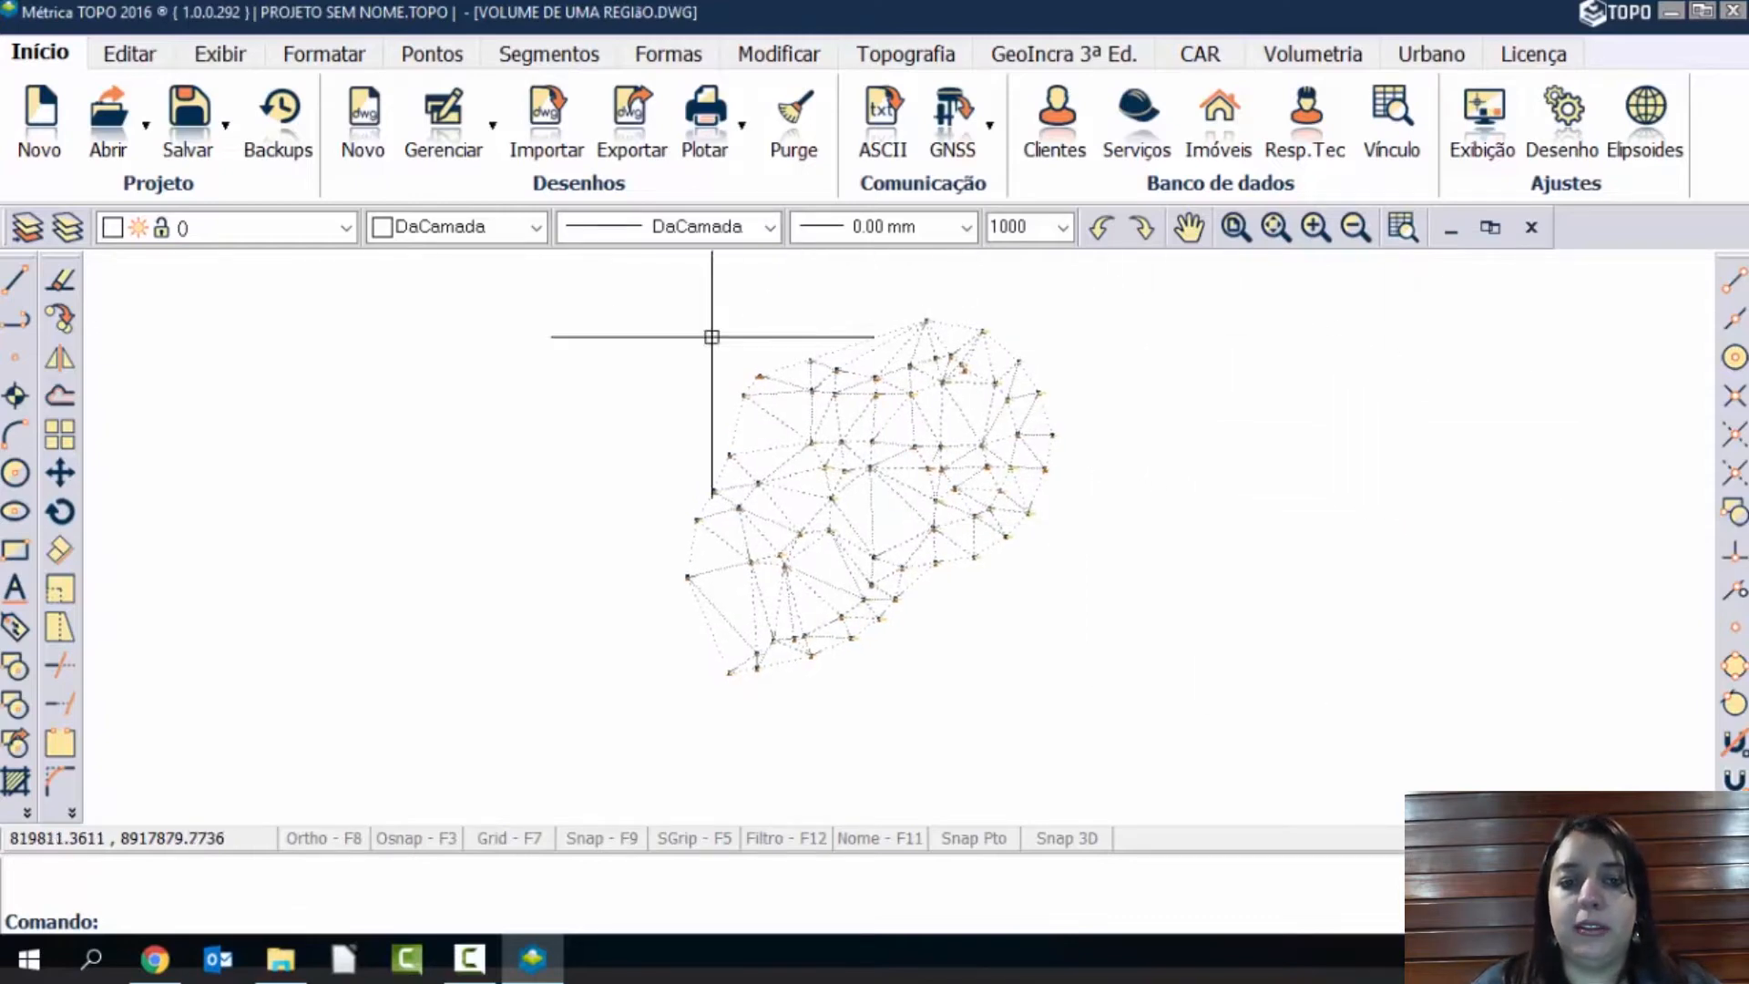
{"action": "left_click", "coordinate": [132, 53]}
{"action": "left_click", "coordinate": [219, 55]}
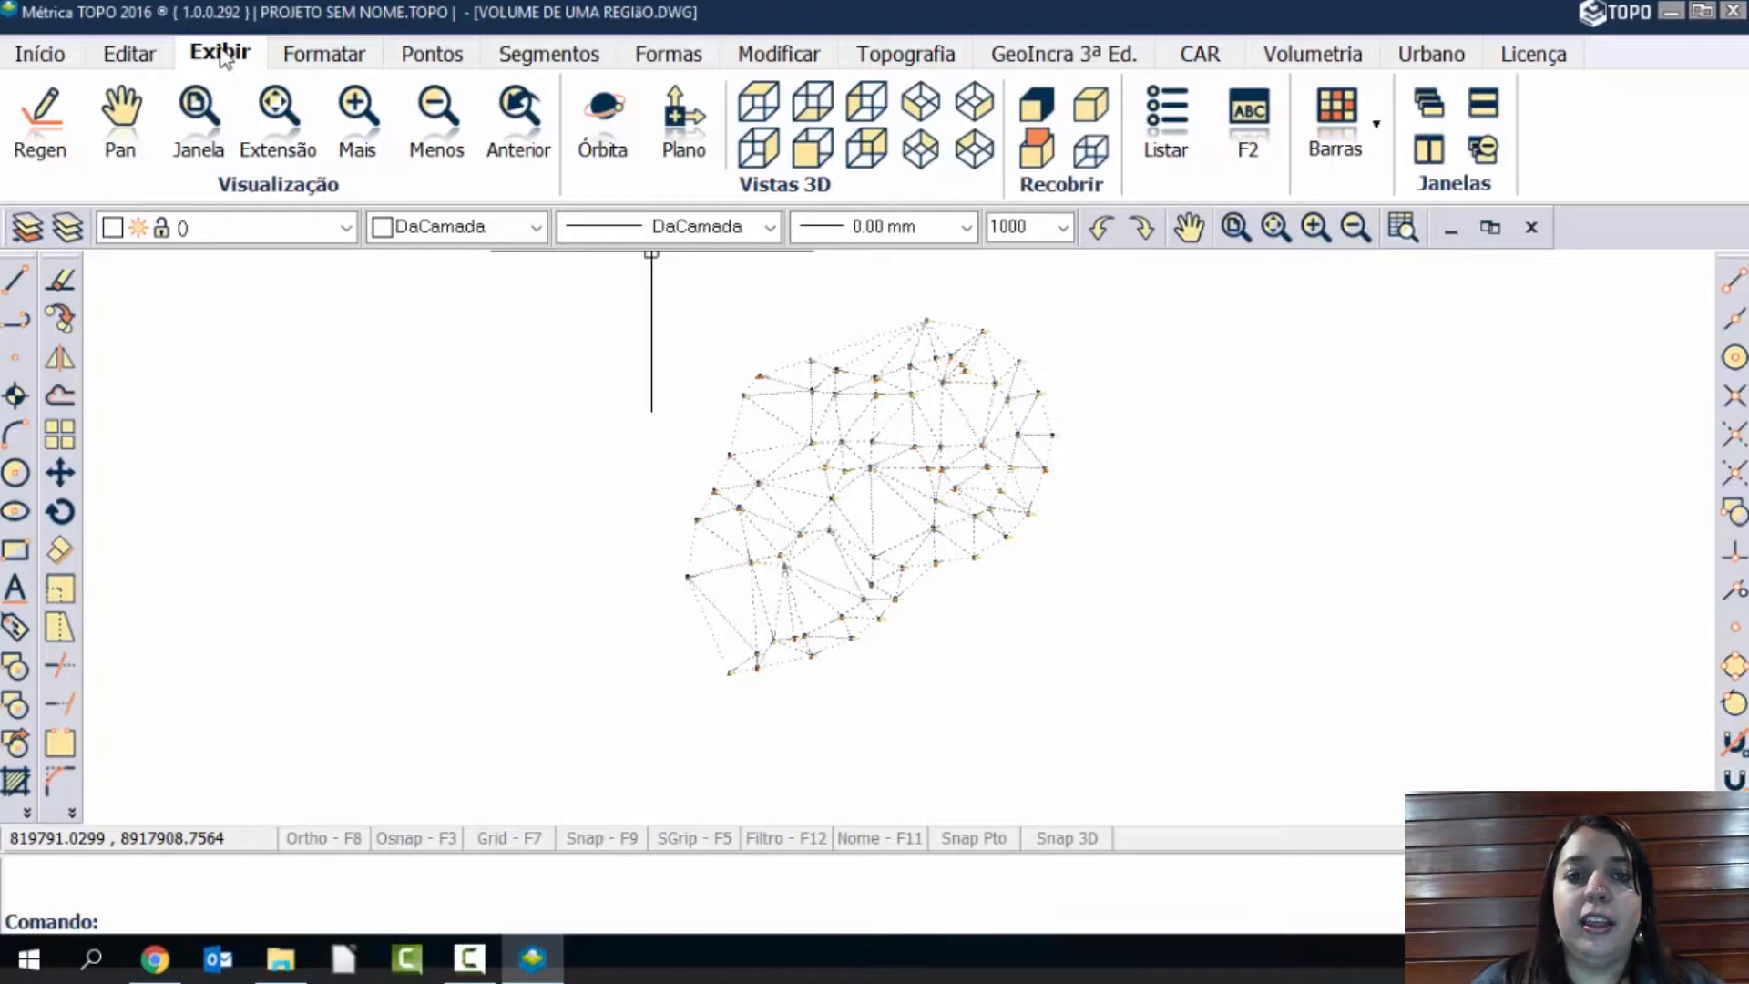
{"action": "left_click", "coordinate": [602, 128]}
{"action": "left_click_drag", "start_coordinate": [726, 744], "coordinate": [1041, 687]}
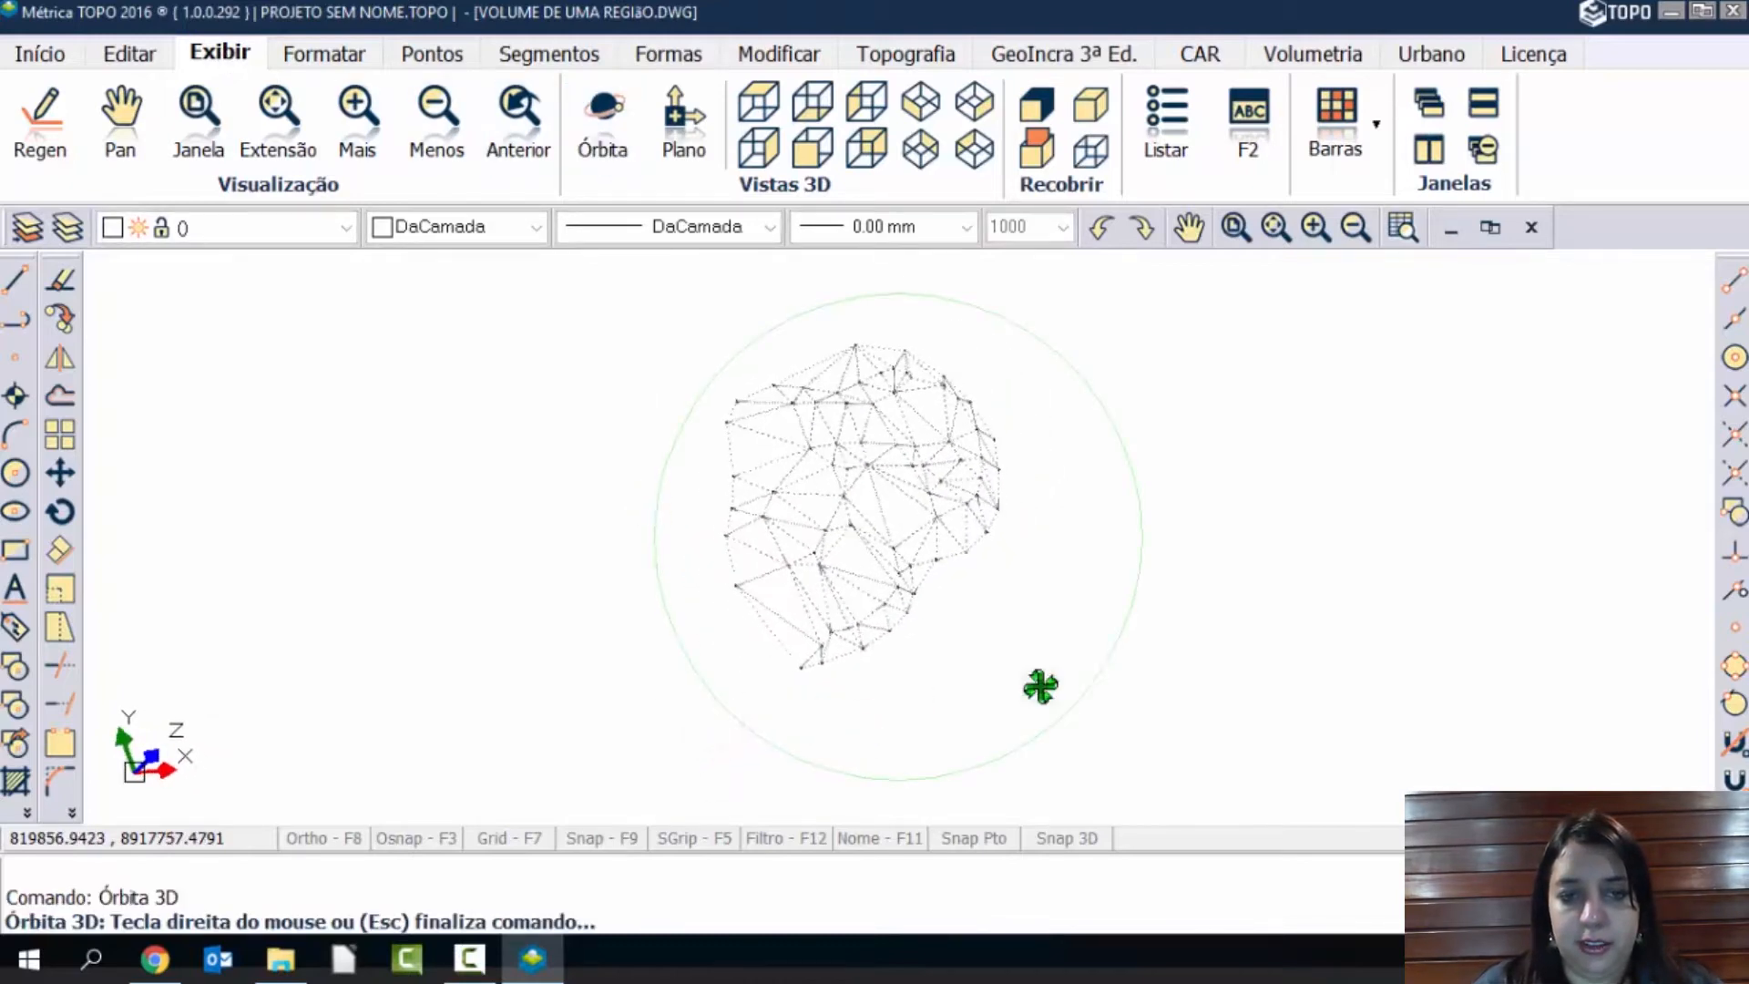
{"action": "left_click_drag", "start_coordinate": [877, 369], "coordinate": [839, 554]}
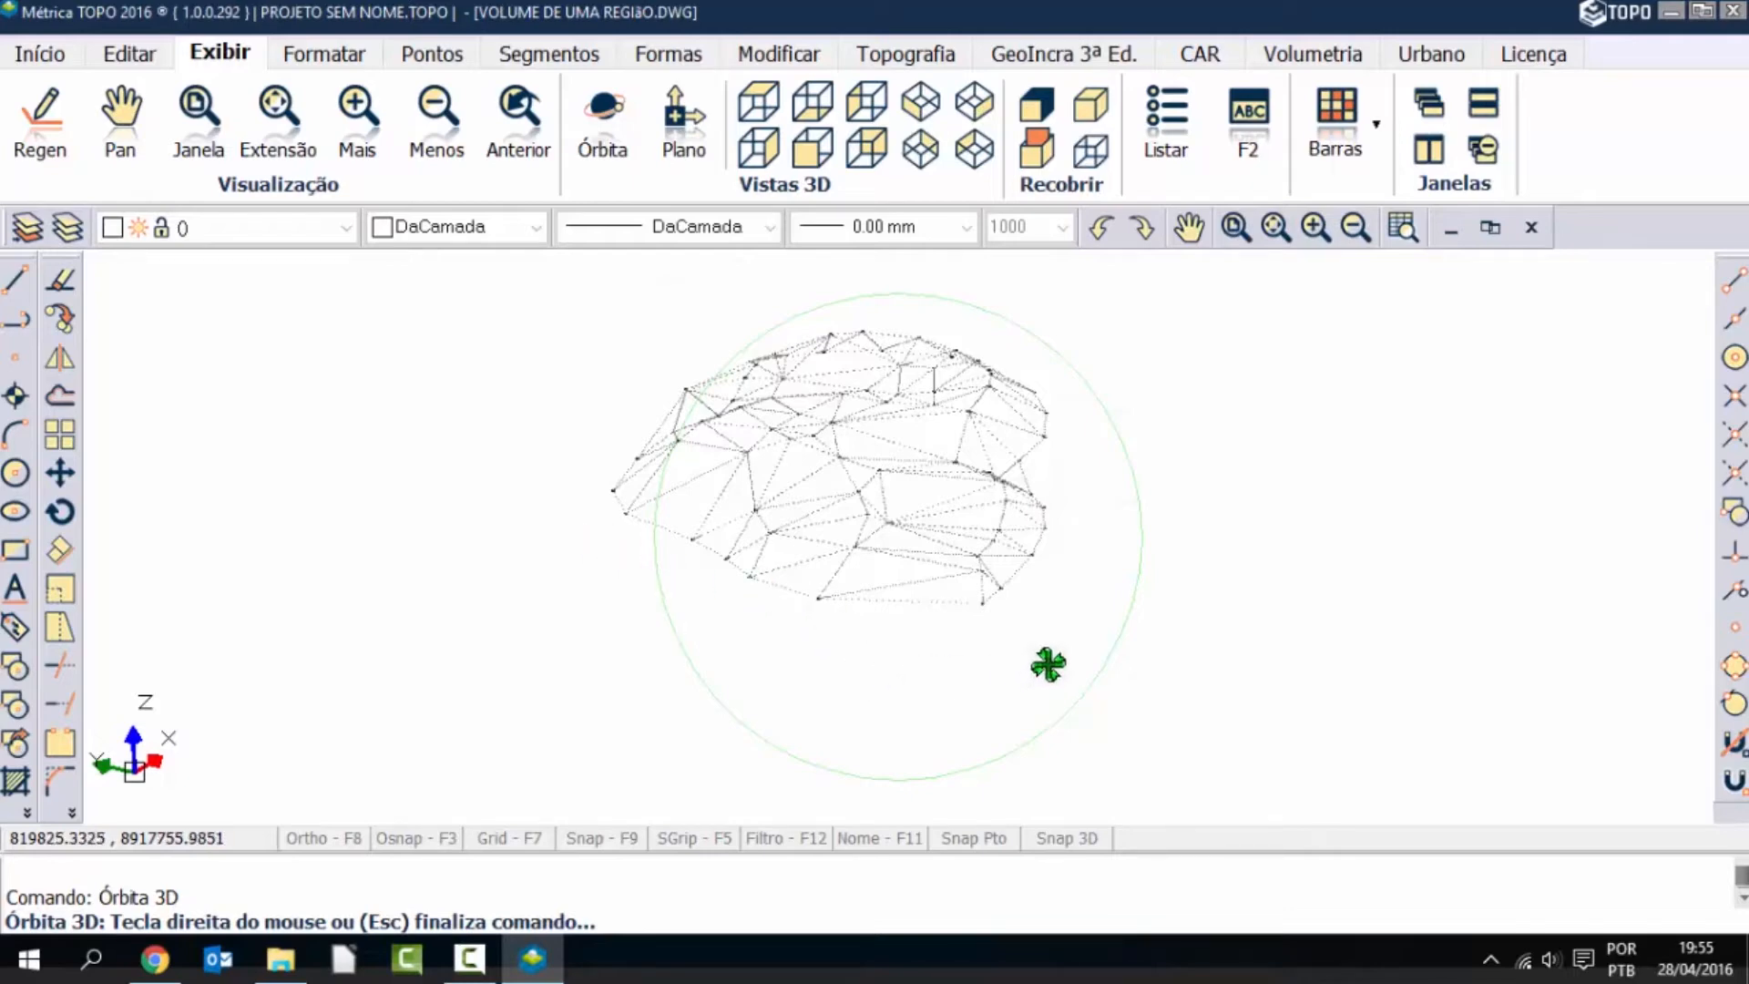
{"action": "left_click", "coordinate": [684, 118]}
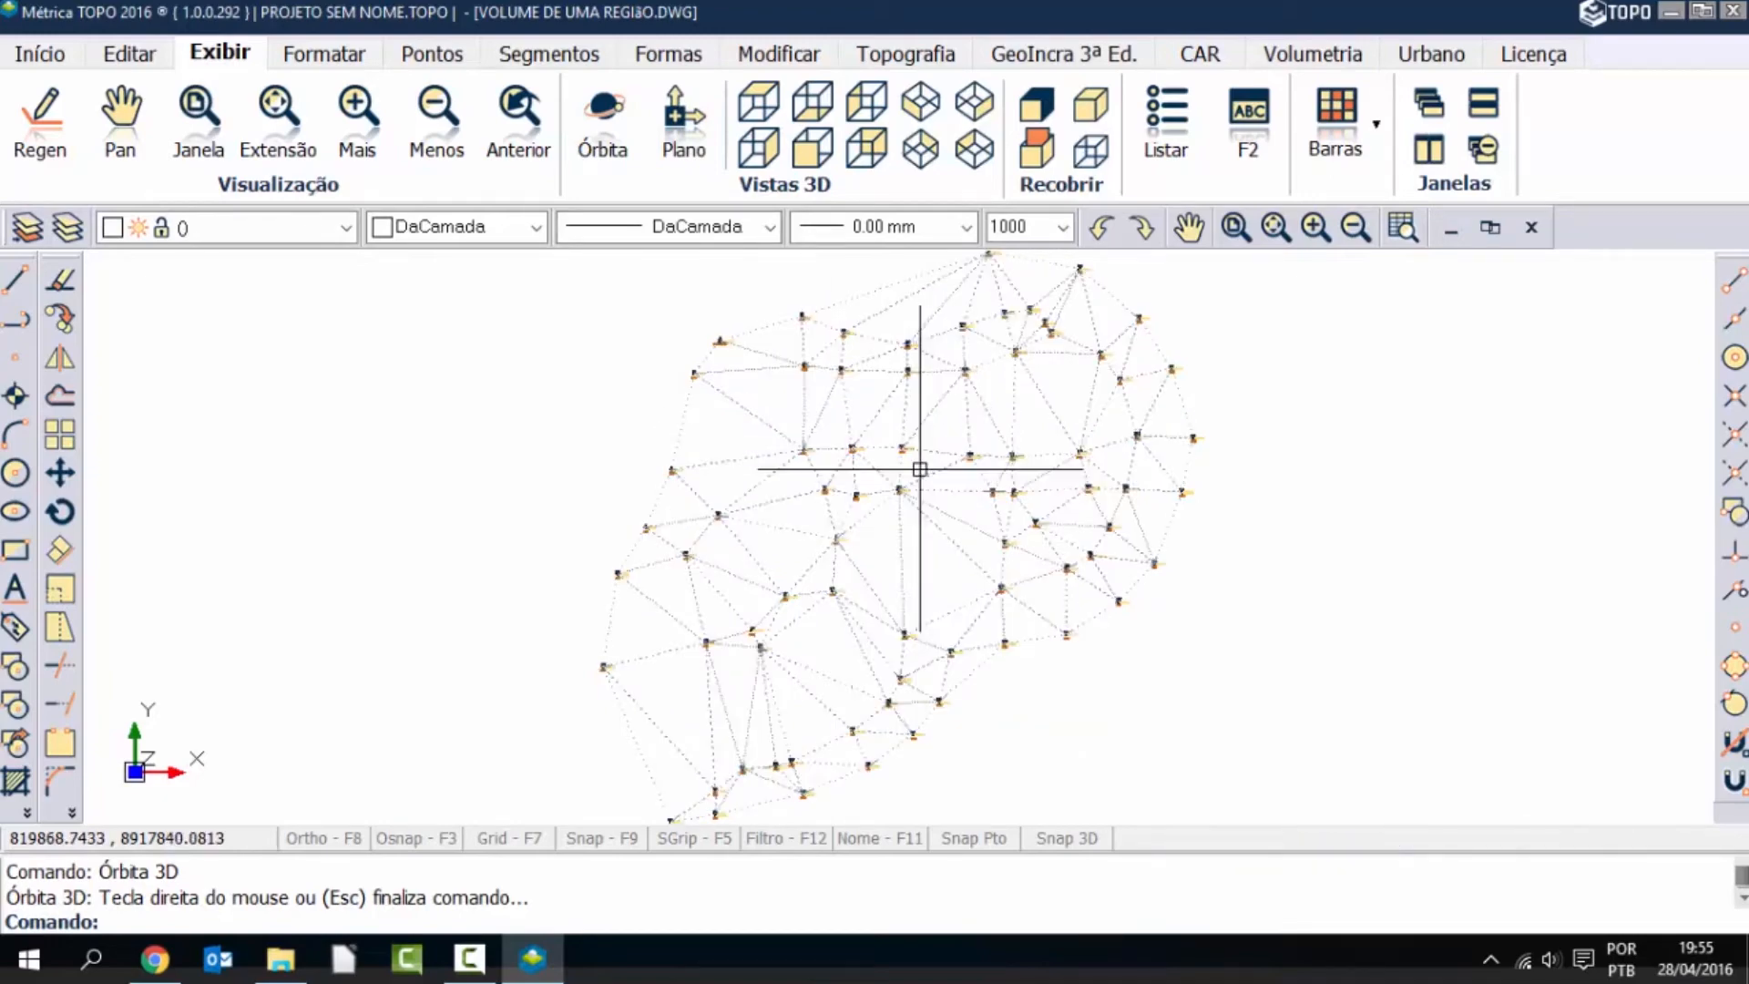
Examine the numbers, descriptions and elevations of the survey points along the western edge, then return to the full plan view.
{"action": "scroll", "coordinate": [755, 333], "scroll_direction": "up", "scroll_amount": 5}
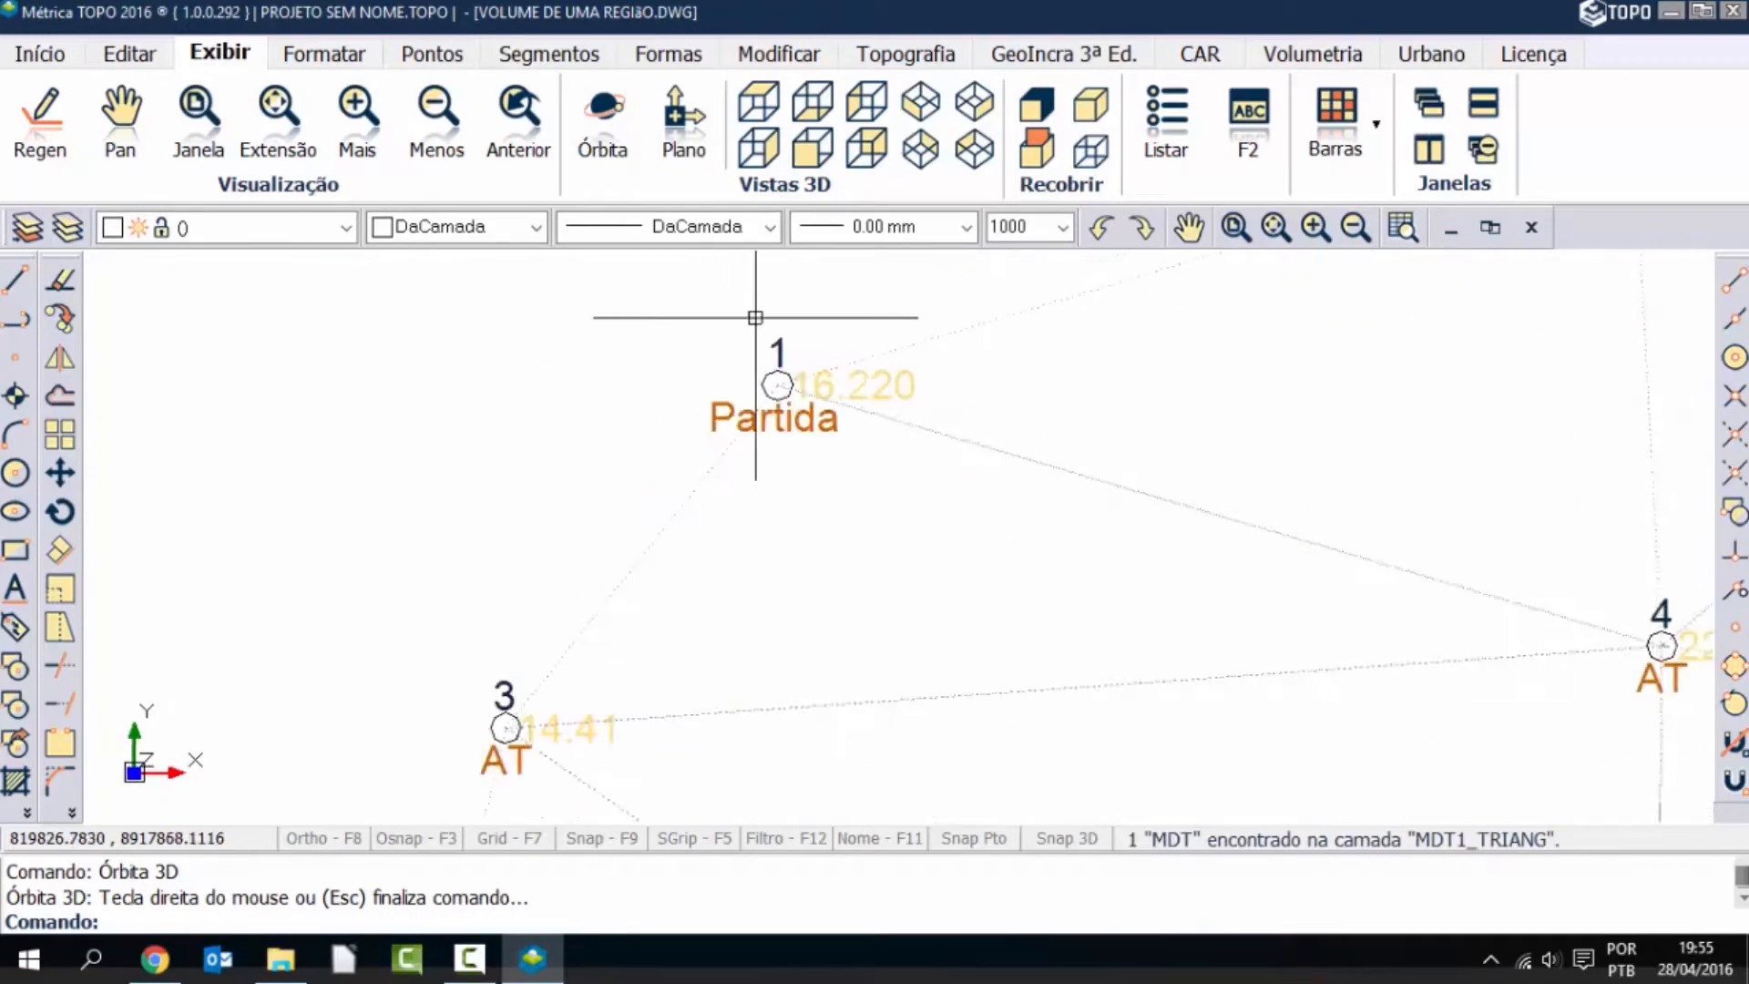
{"action": "scroll", "coordinate": [683, 480], "scroll_direction": "down", "scroll_amount": 3}
{"action": "scroll", "coordinate": [655, 665], "scroll_direction": "up", "scroll_amount": 3}
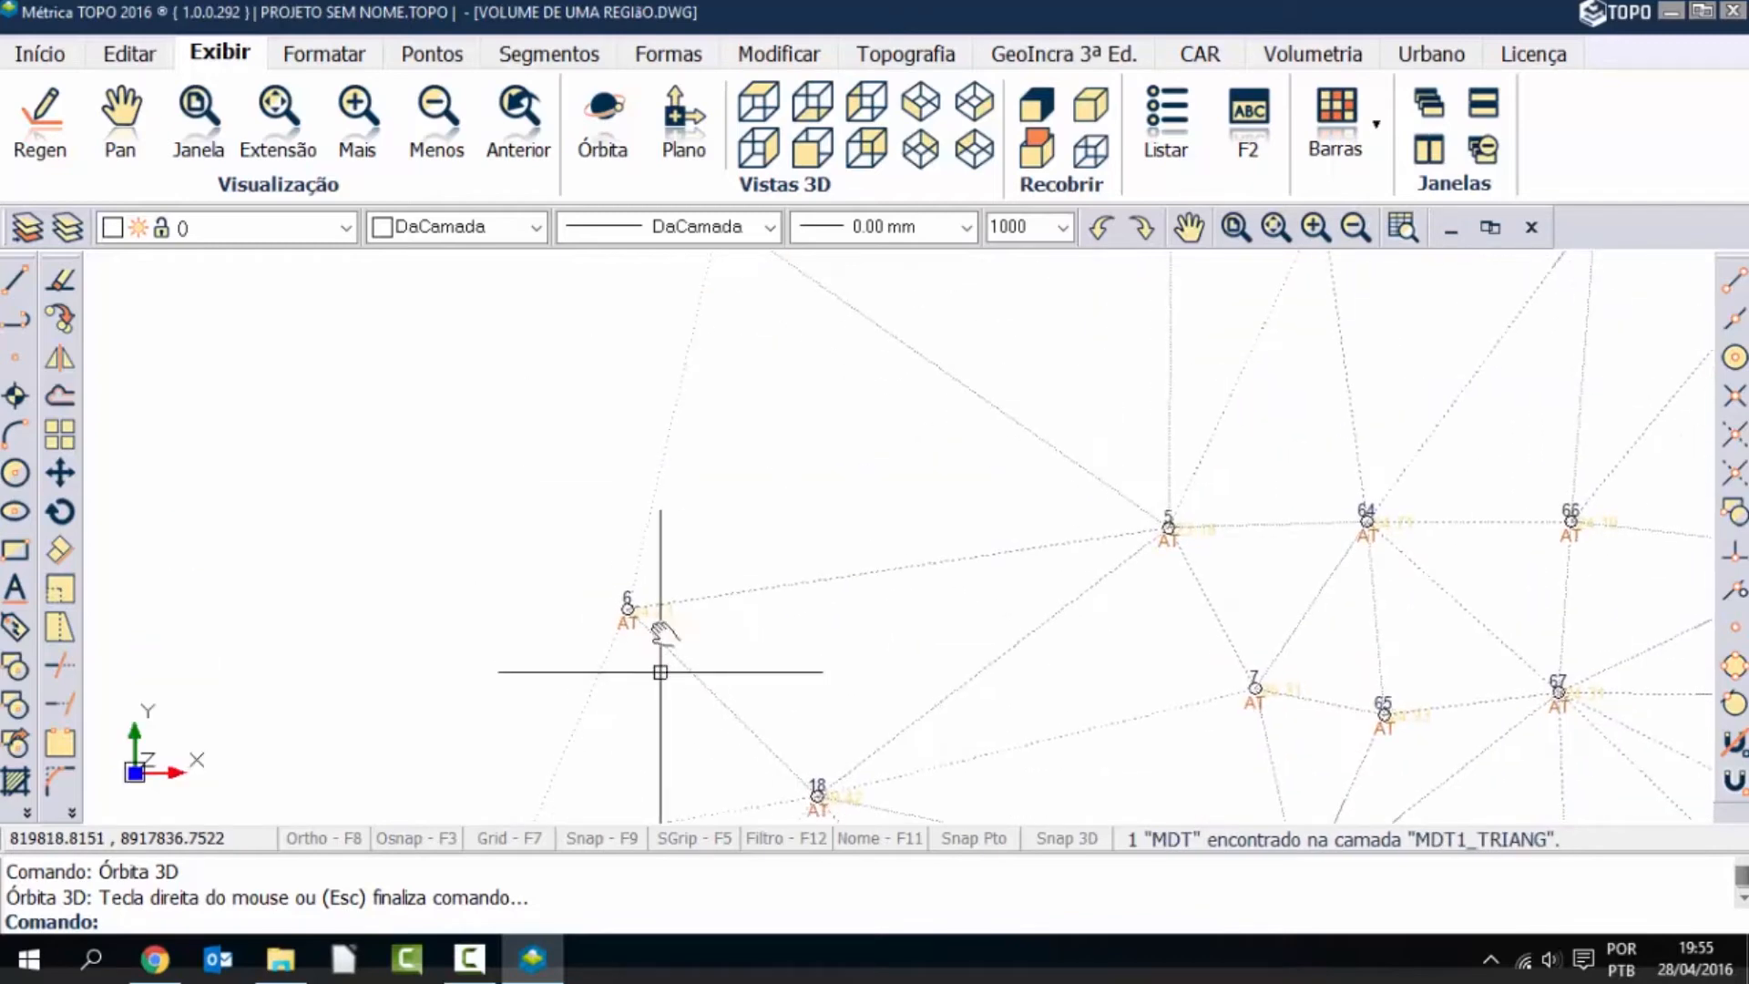
{"action": "left_click_drag", "start_coordinate": [576, 588], "coordinate": [671, 489]}
{"action": "left_click", "coordinate": [675, 116]}
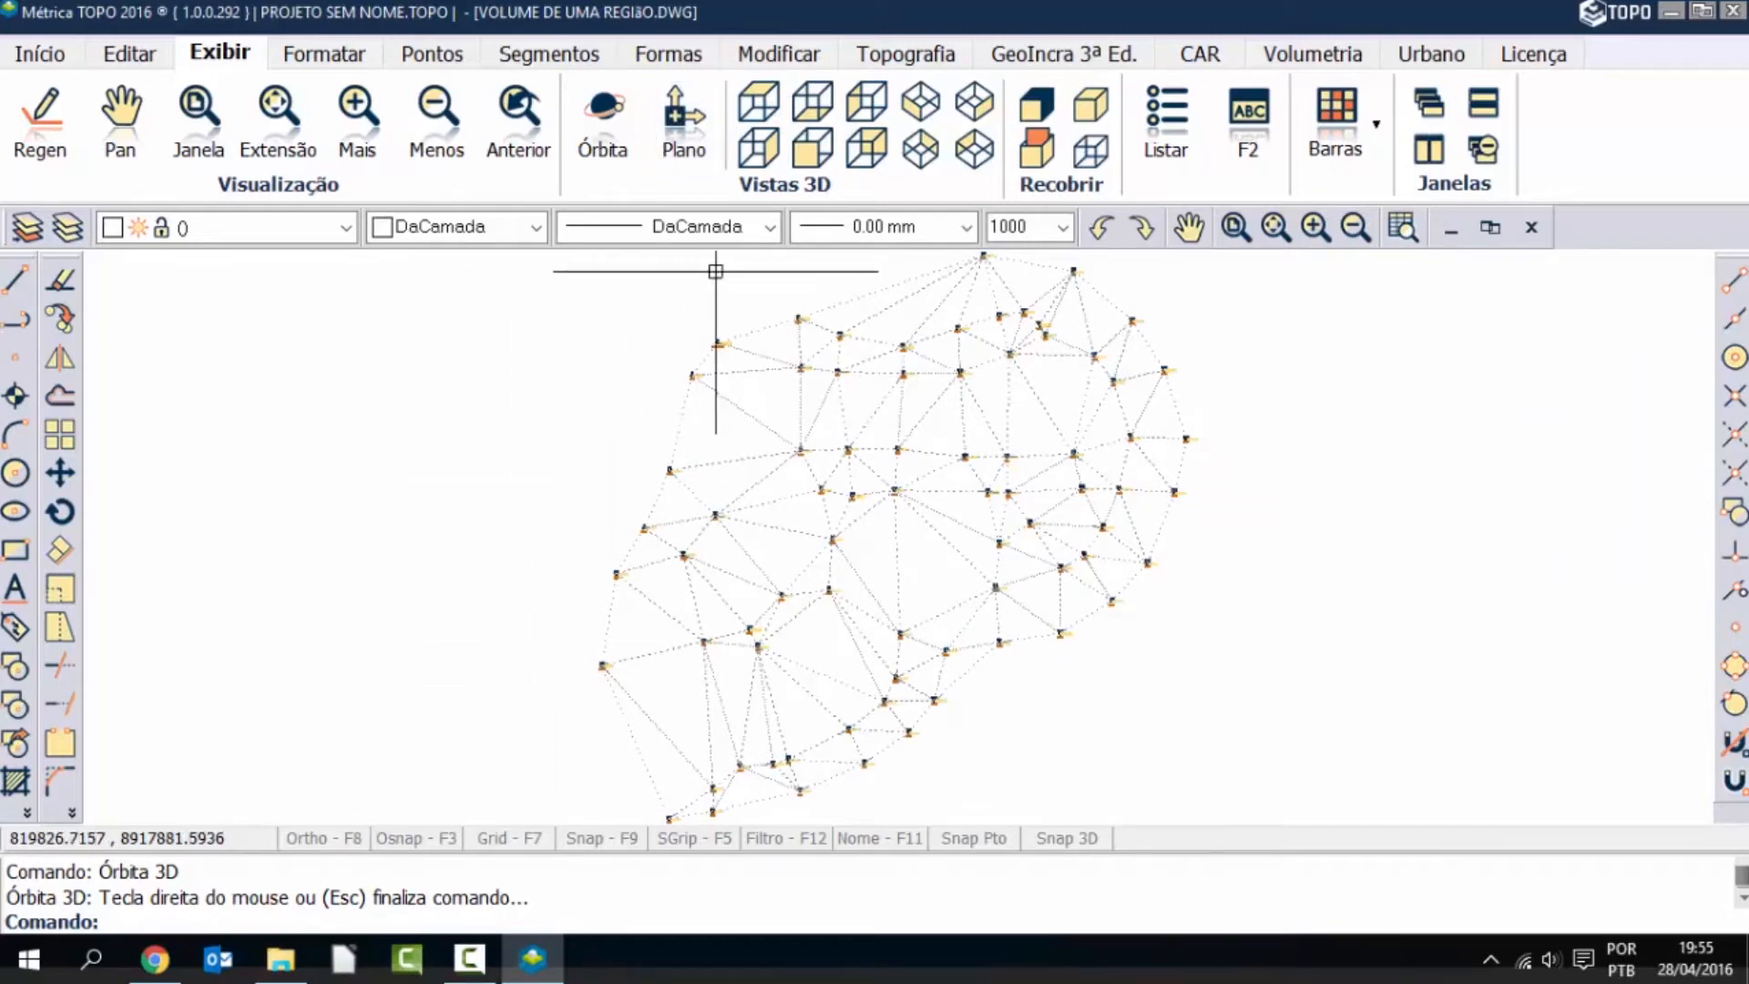
Enable Snap 3D, accepting its activation, and start a polyline with Osnap switched on.
{"action": "left_click", "coordinate": [1082, 846]}
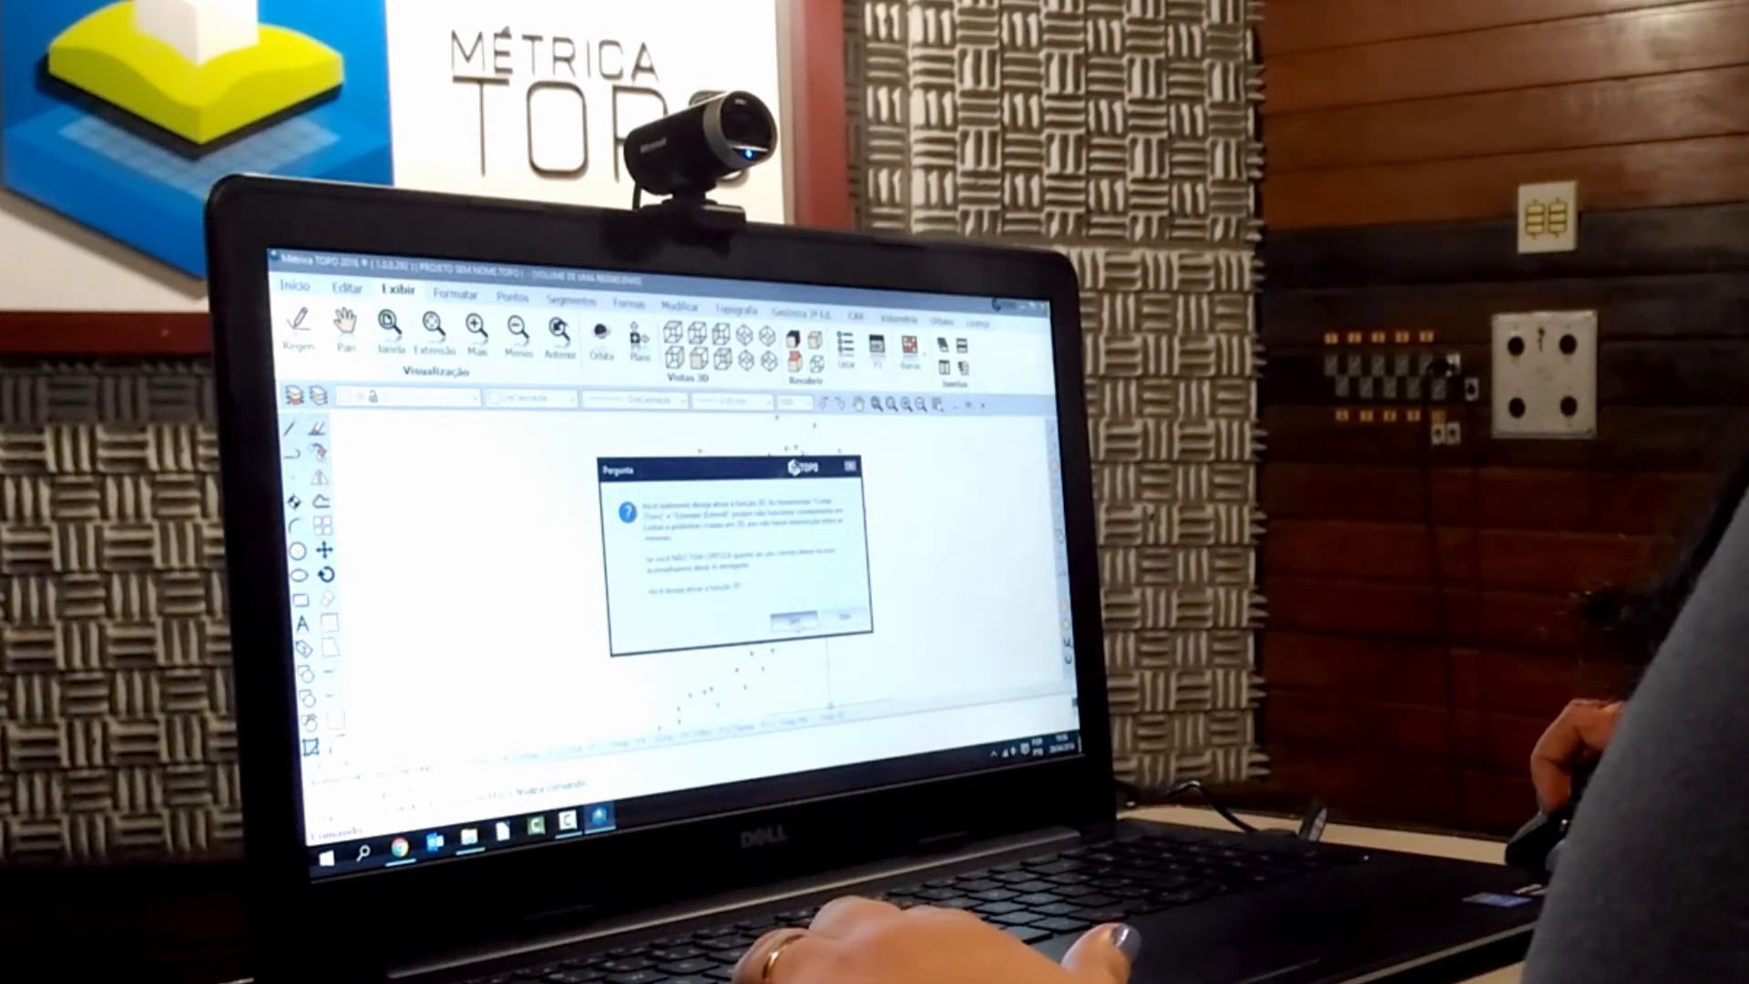
{"action": "left_click", "coordinate": [793, 622]}
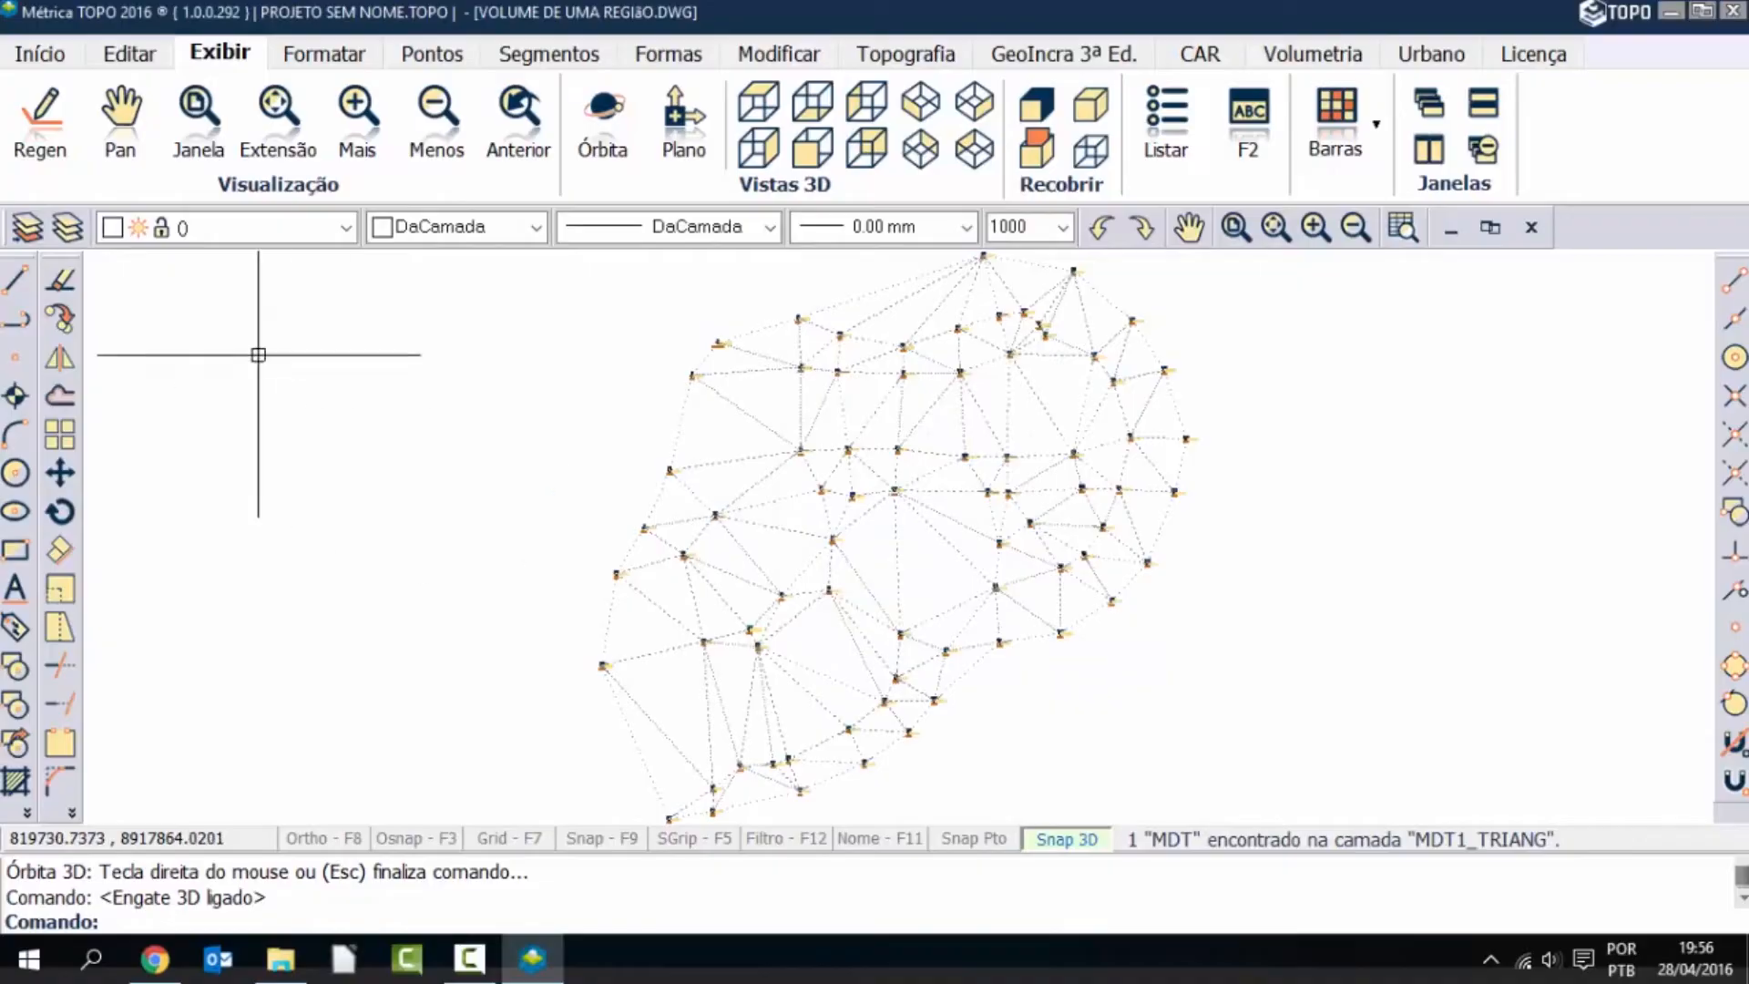
{"action": "left_click", "coordinate": [15, 323]}
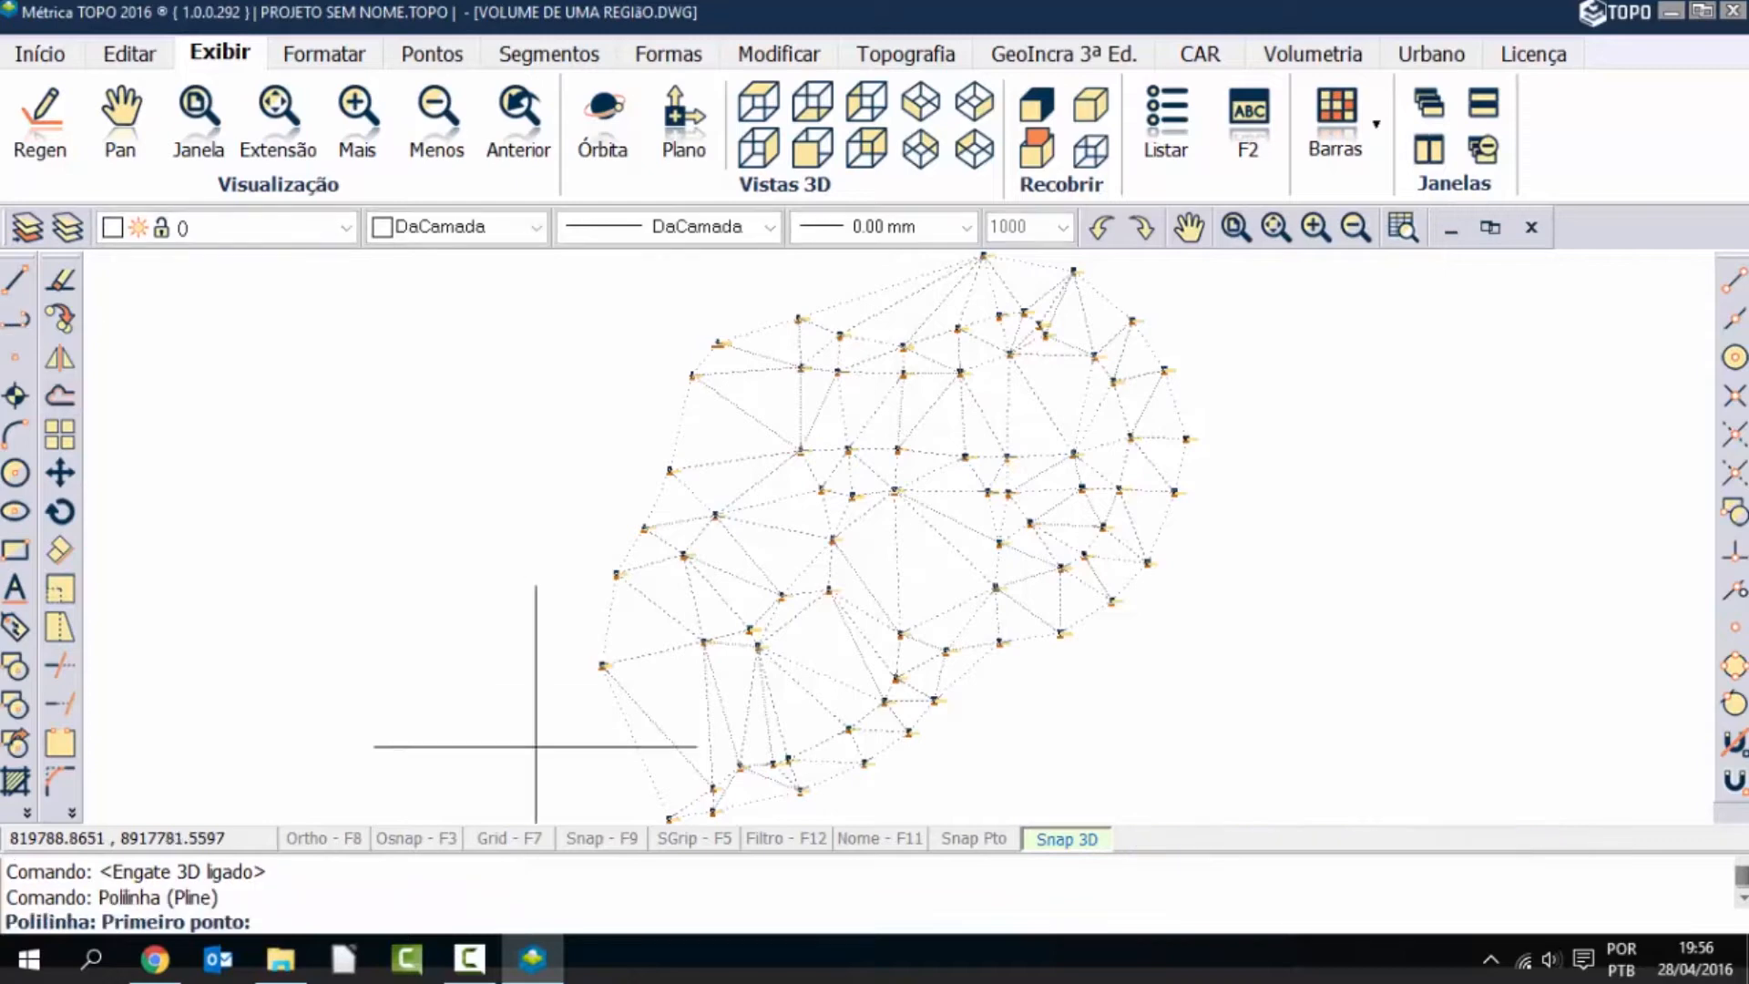
{"action": "left_click", "coordinate": [419, 839]}
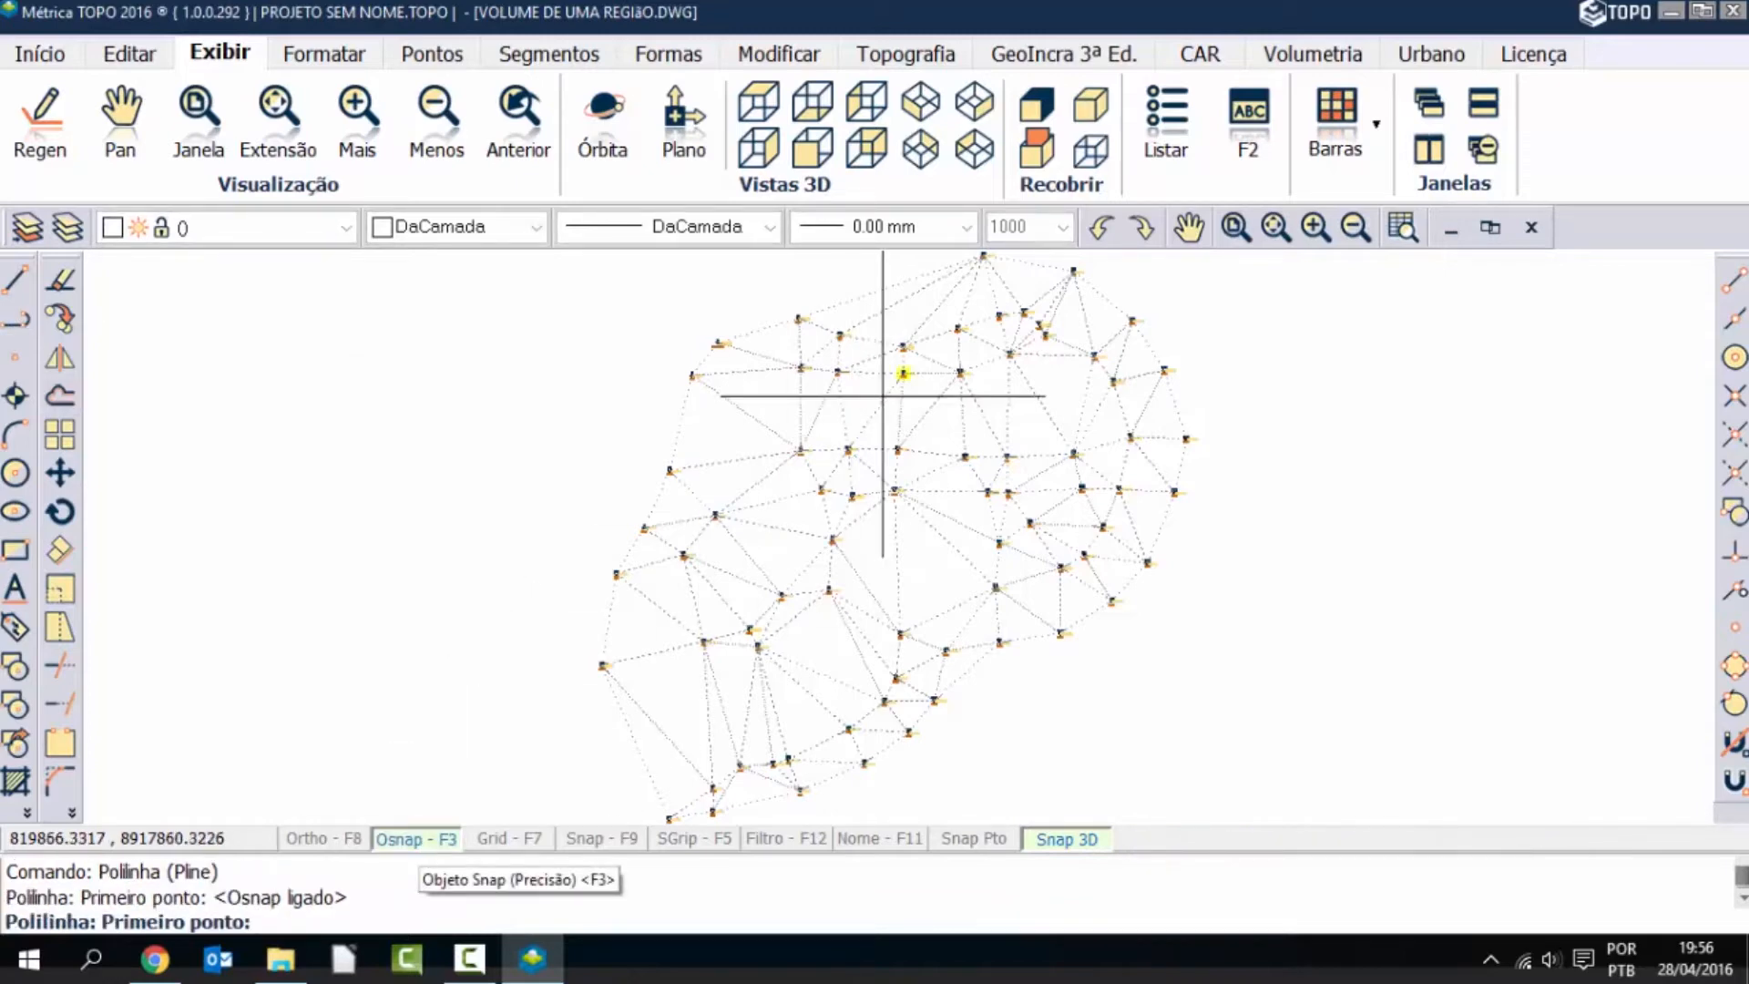
Draw the boundary polyline from the northernmost survey point clockwise through the outer points of the eastern edge.
{"action": "scroll", "coordinate": [1249, 410], "scroll_direction": "up", "scroll_amount": 5}
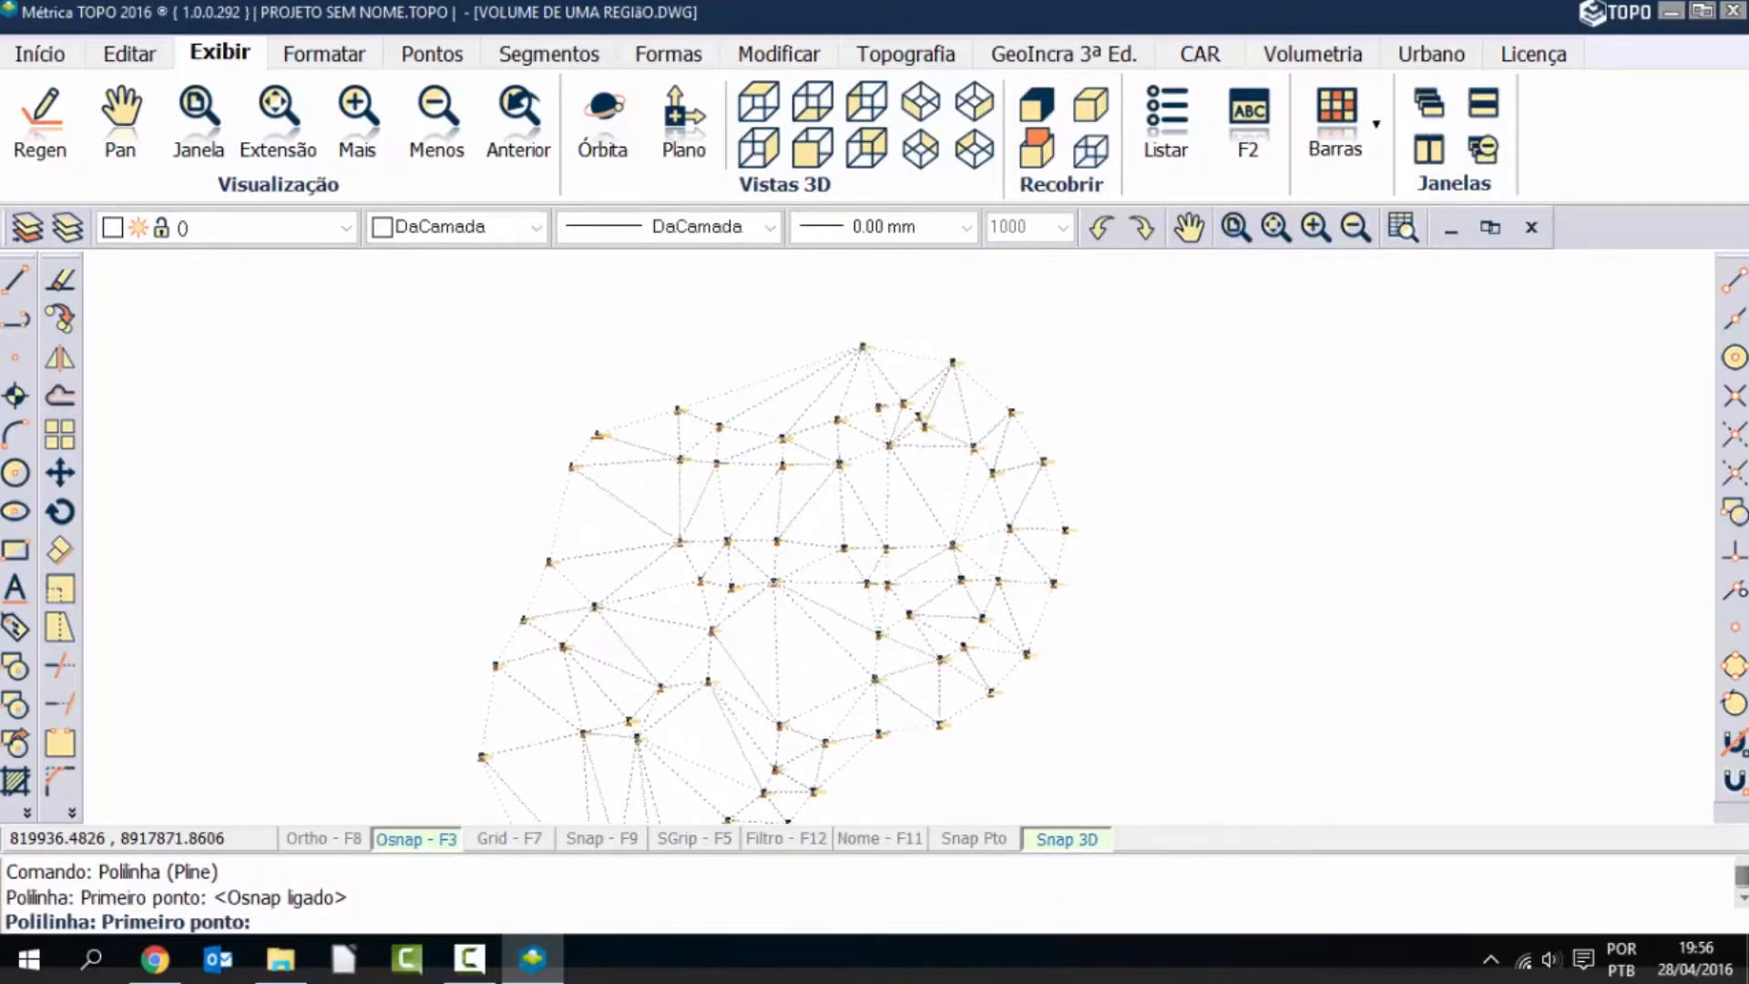
{"action": "left_click", "coordinate": [578, 295]}
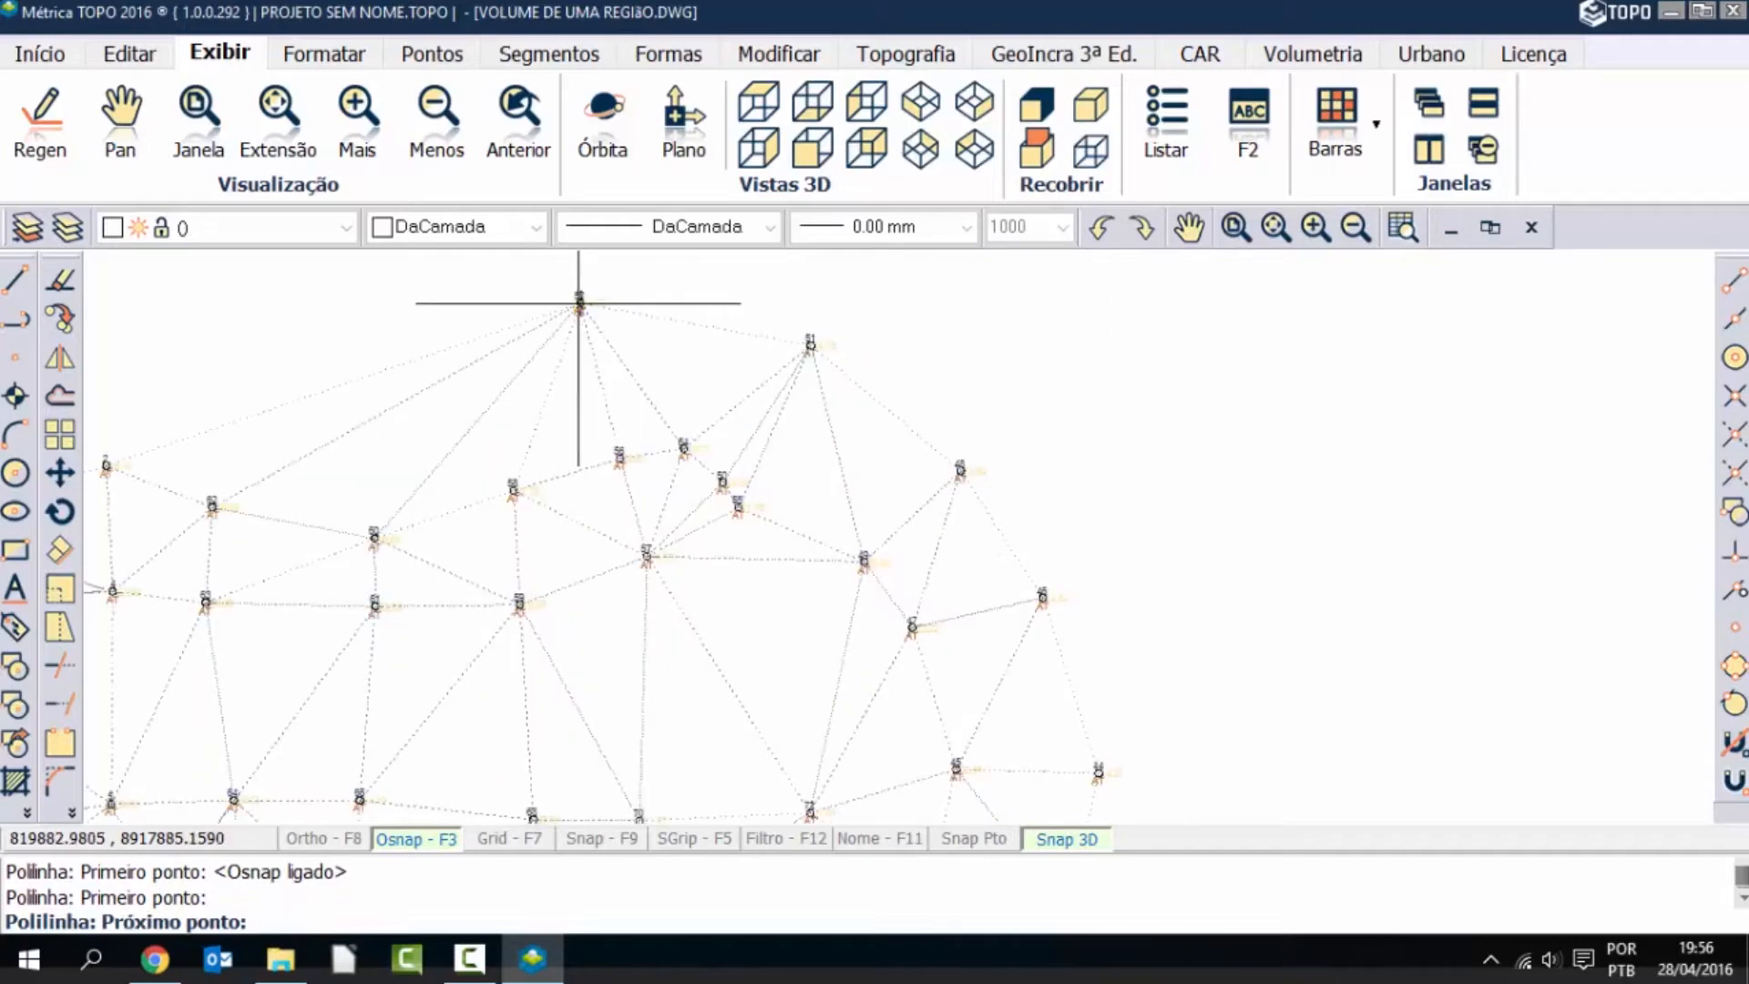
{"action": "left_click", "coordinate": [809, 345]}
{"action": "left_click", "coordinate": [960, 470]}
{"action": "left_click", "coordinate": [1043, 597]}
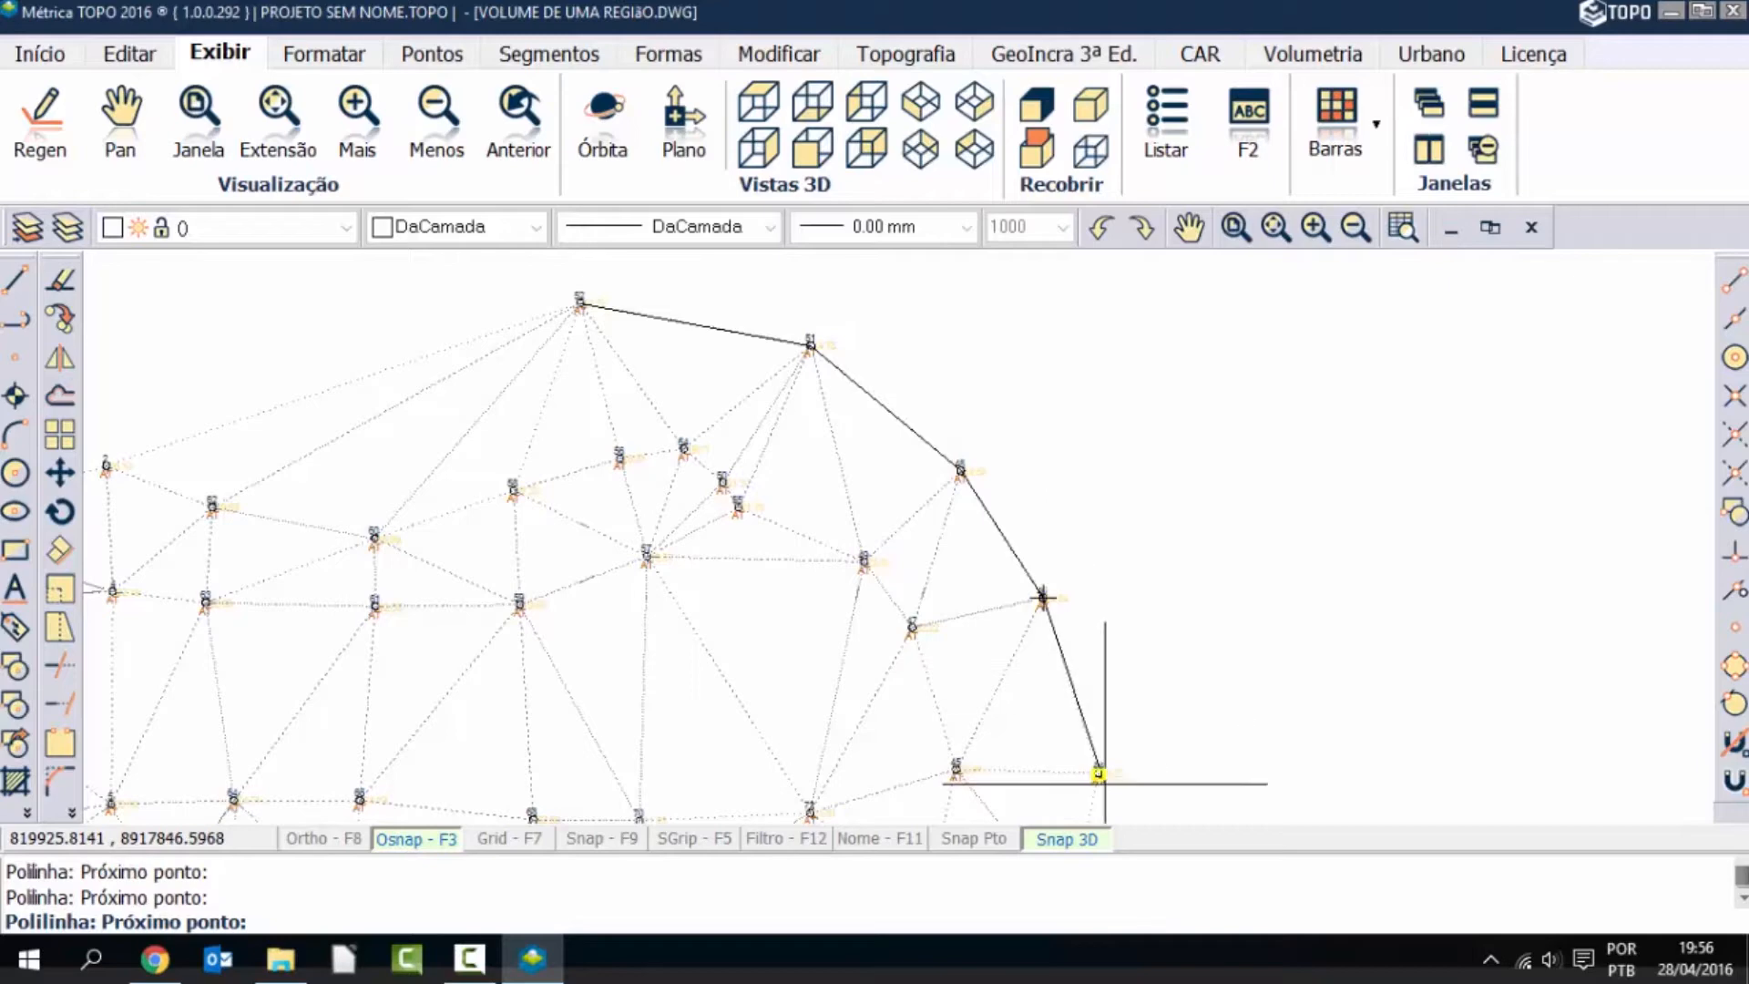
{"action": "left_click", "coordinate": [1098, 771]}
{"action": "middle_click_drag", "start_coordinate": [1137, 590], "coordinate": [1152, 204]}
{"action": "left_click", "coordinate": [1083, 524]}
{"action": "left_click", "coordinate": [1015, 706]}
Continue the boundary polyline through the southeastern outer points, past point 34, undoing the stray vertex.
{"action": "middle_click_drag", "start_coordinate": [1015, 706], "coordinate": [1181, 373]}
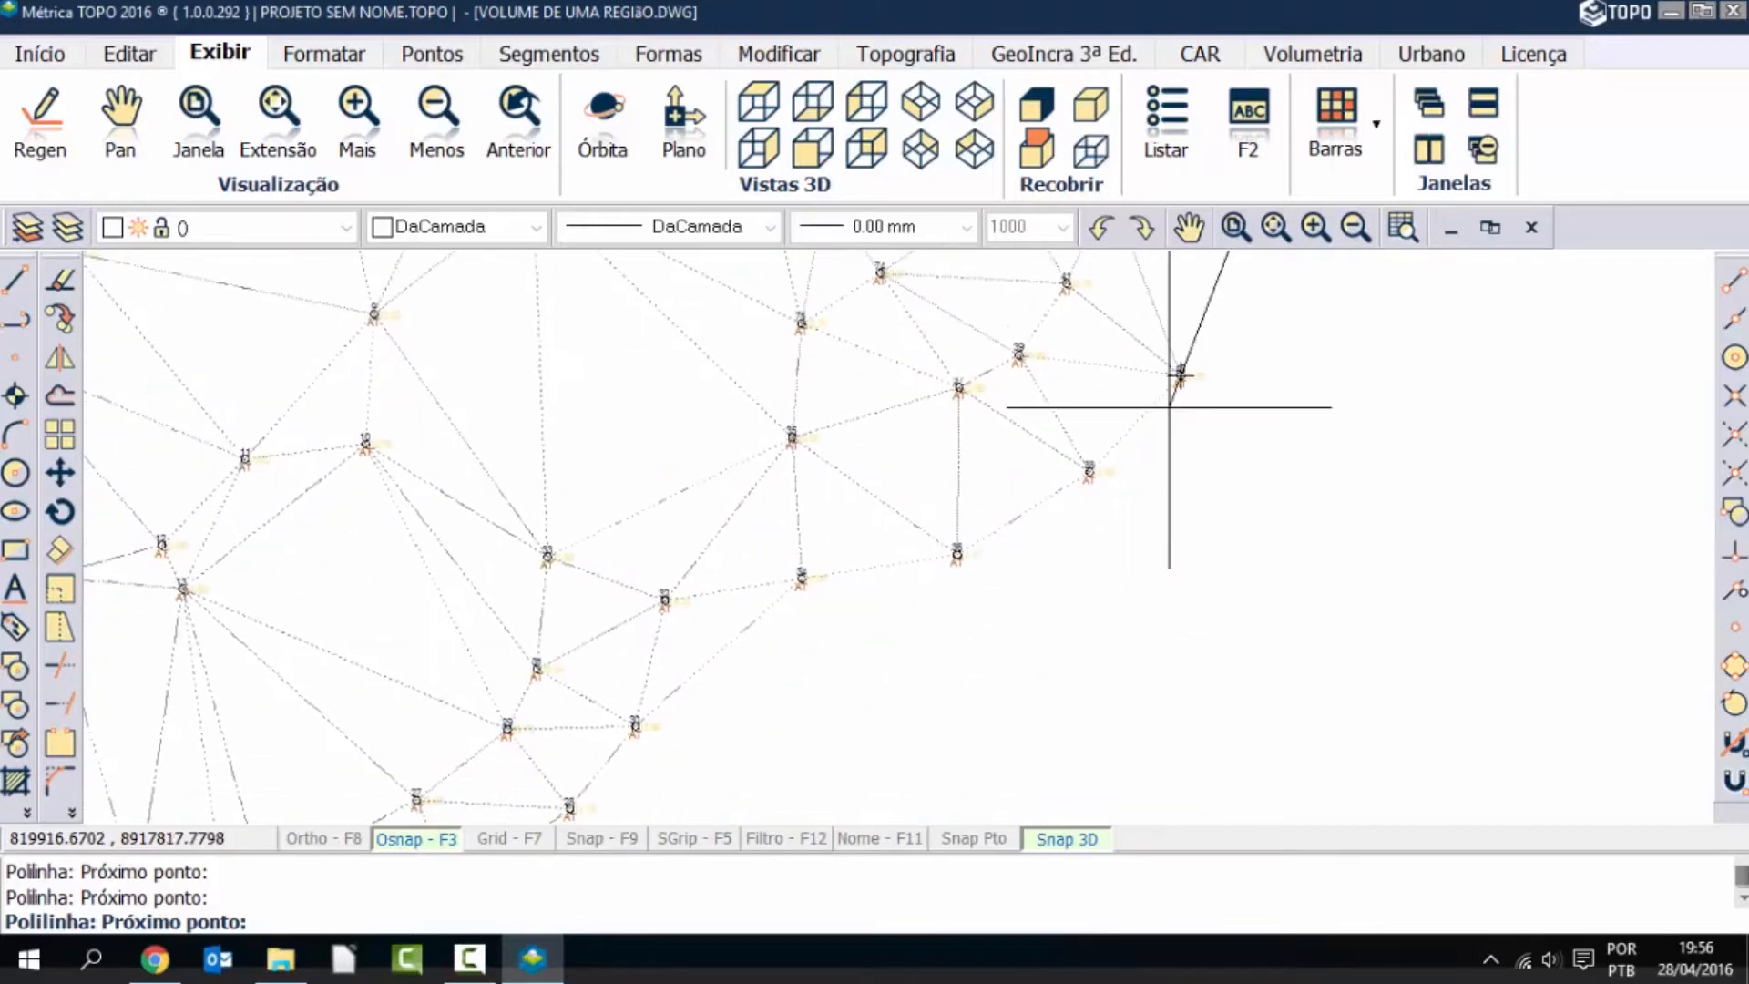
{"action": "left_click", "coordinate": [1089, 471]}
{"action": "left_click", "coordinate": [961, 555]}
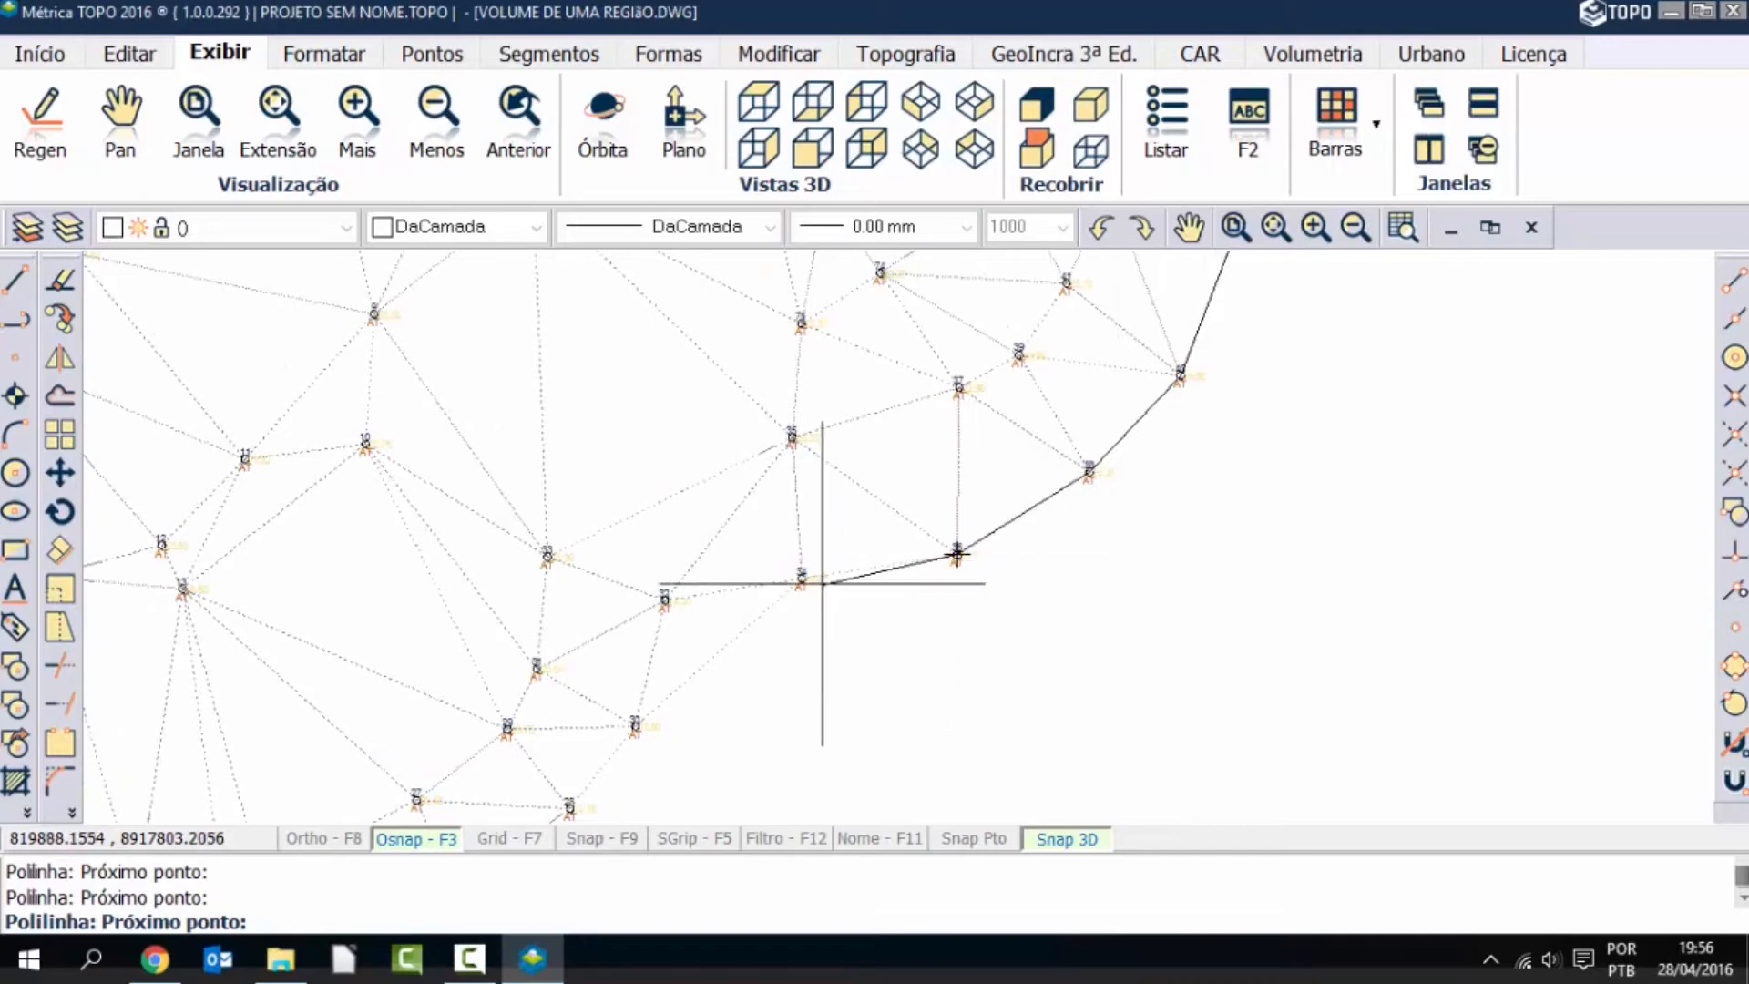
{"action": "left_click", "coordinate": [801, 576]}
{"action": "left_click", "coordinate": [635, 724]}
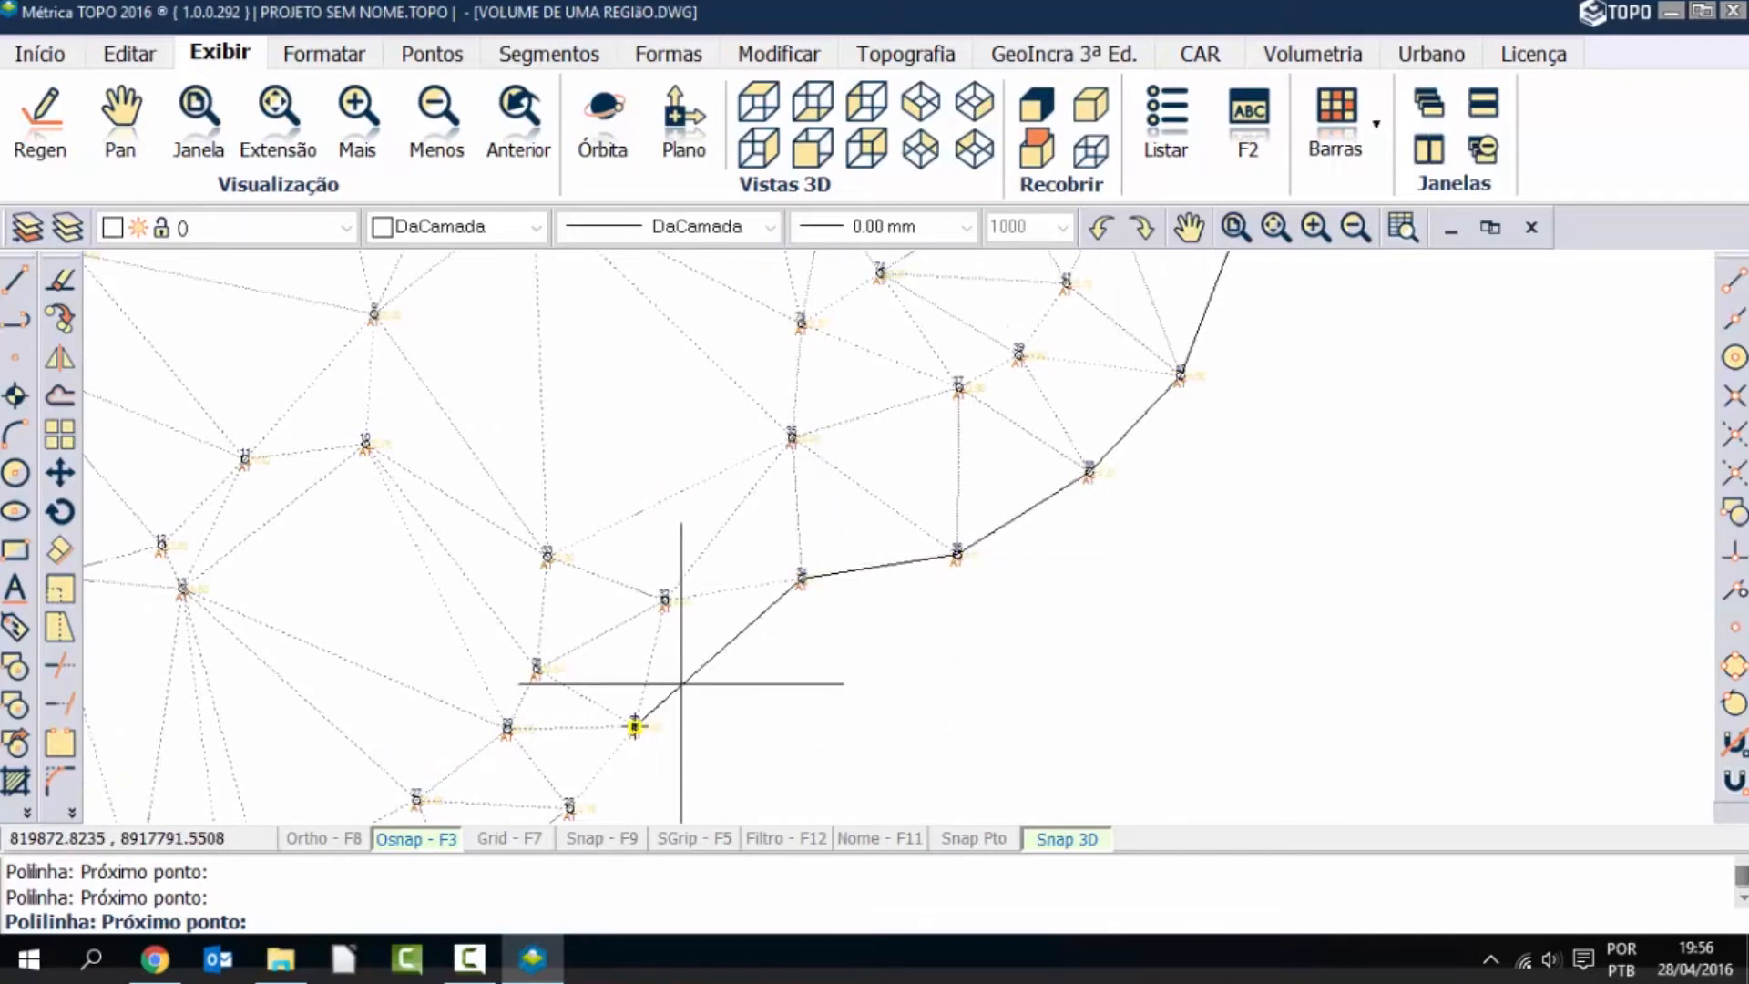
{"action": "scroll", "coordinate": [683, 695], "scroll_direction": "up", "scroll_amount": 5}
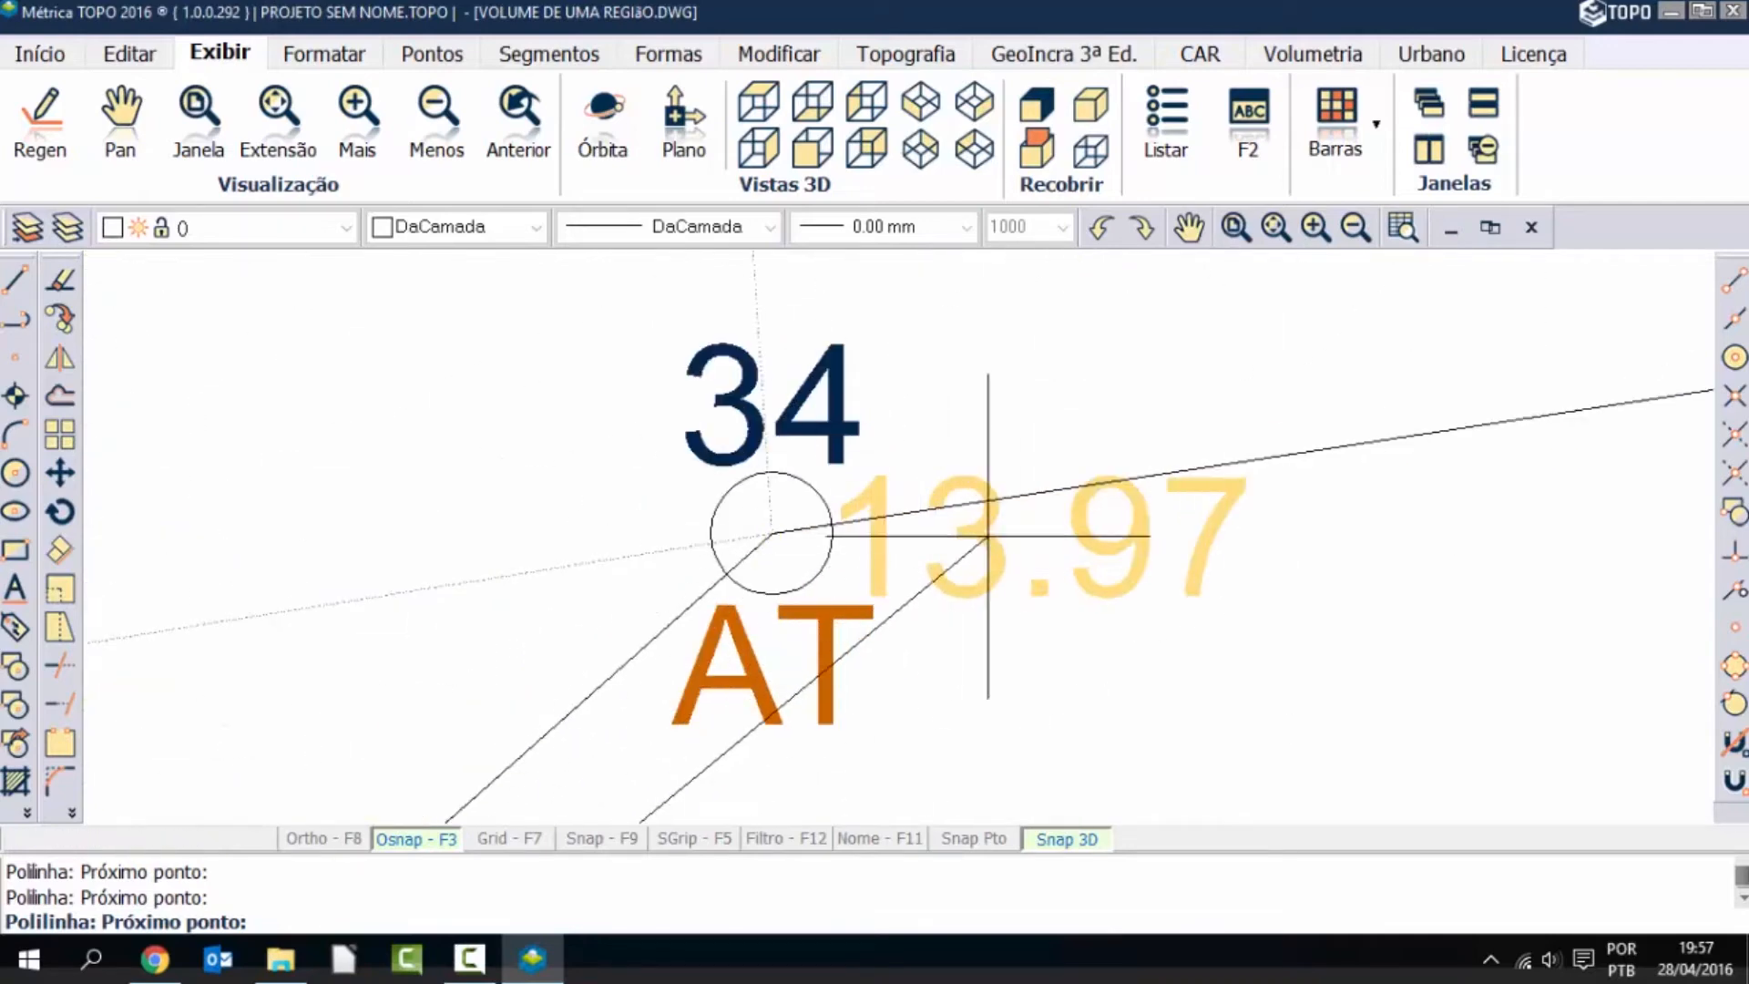
{"action": "scroll", "coordinate": [1002, 453], "scroll_direction": "down", "scroll_amount": 6}
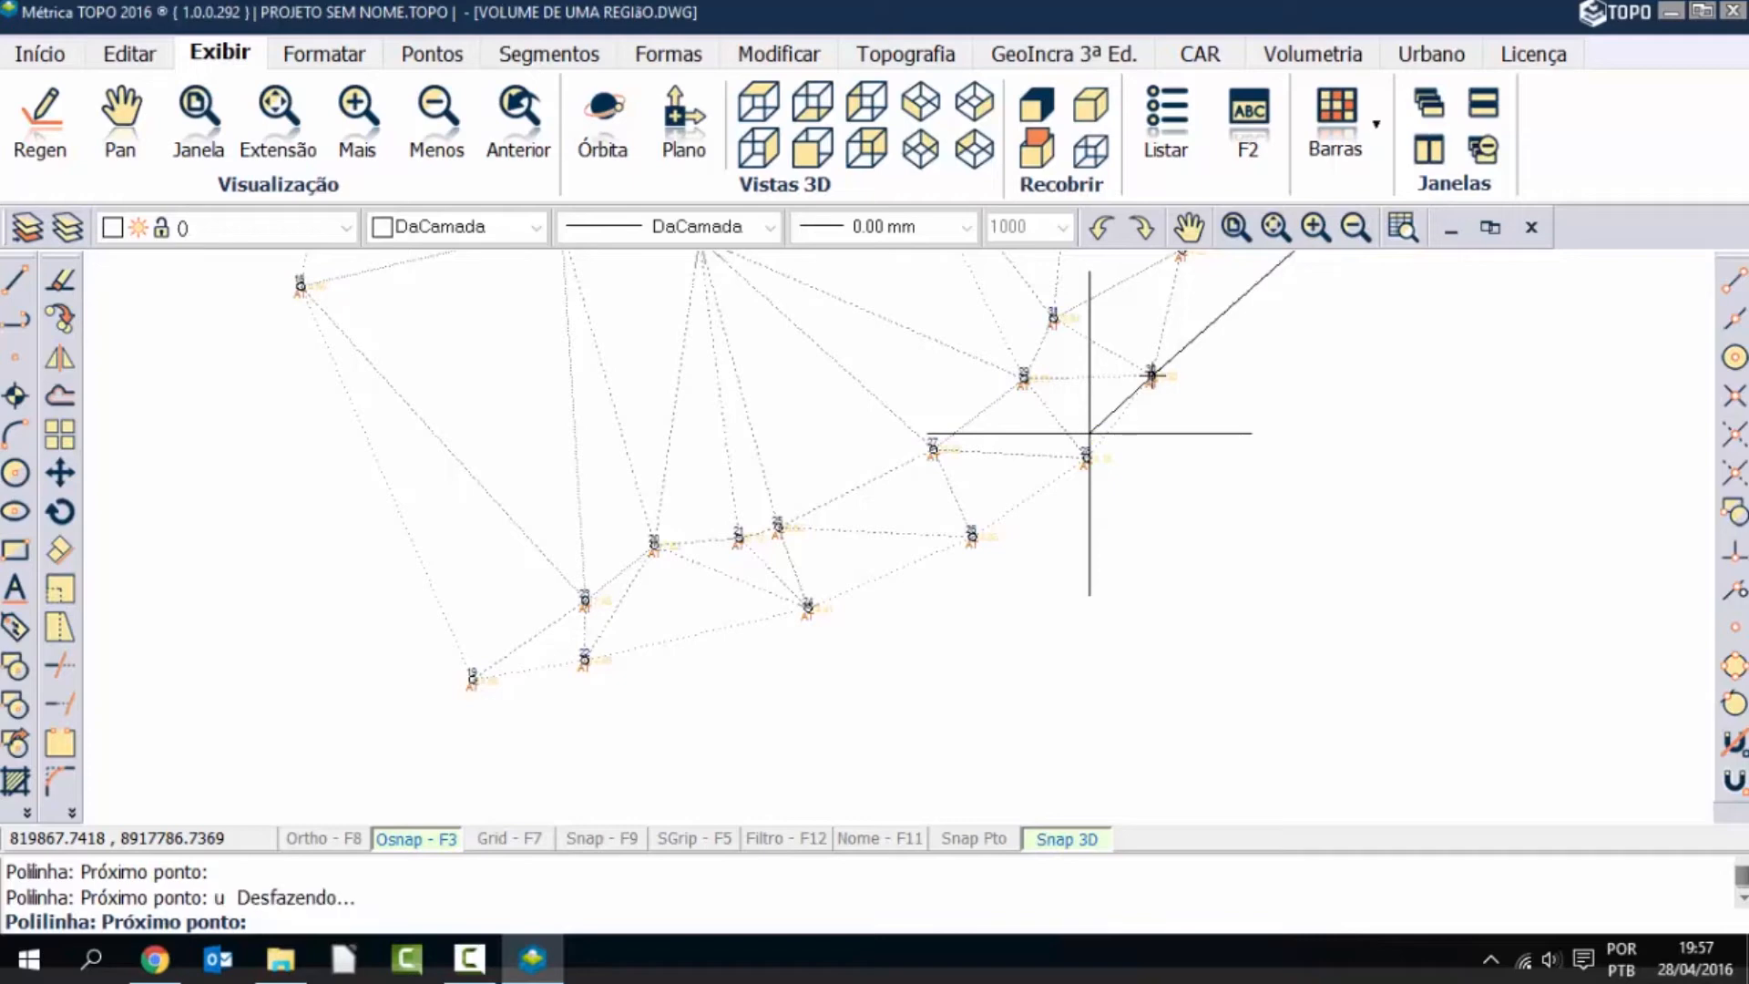
Extend the boundary polyline along the southern outer points, around the southwestern corner and up to the westernmost point.
{"action": "left_click", "coordinate": [1085, 456]}
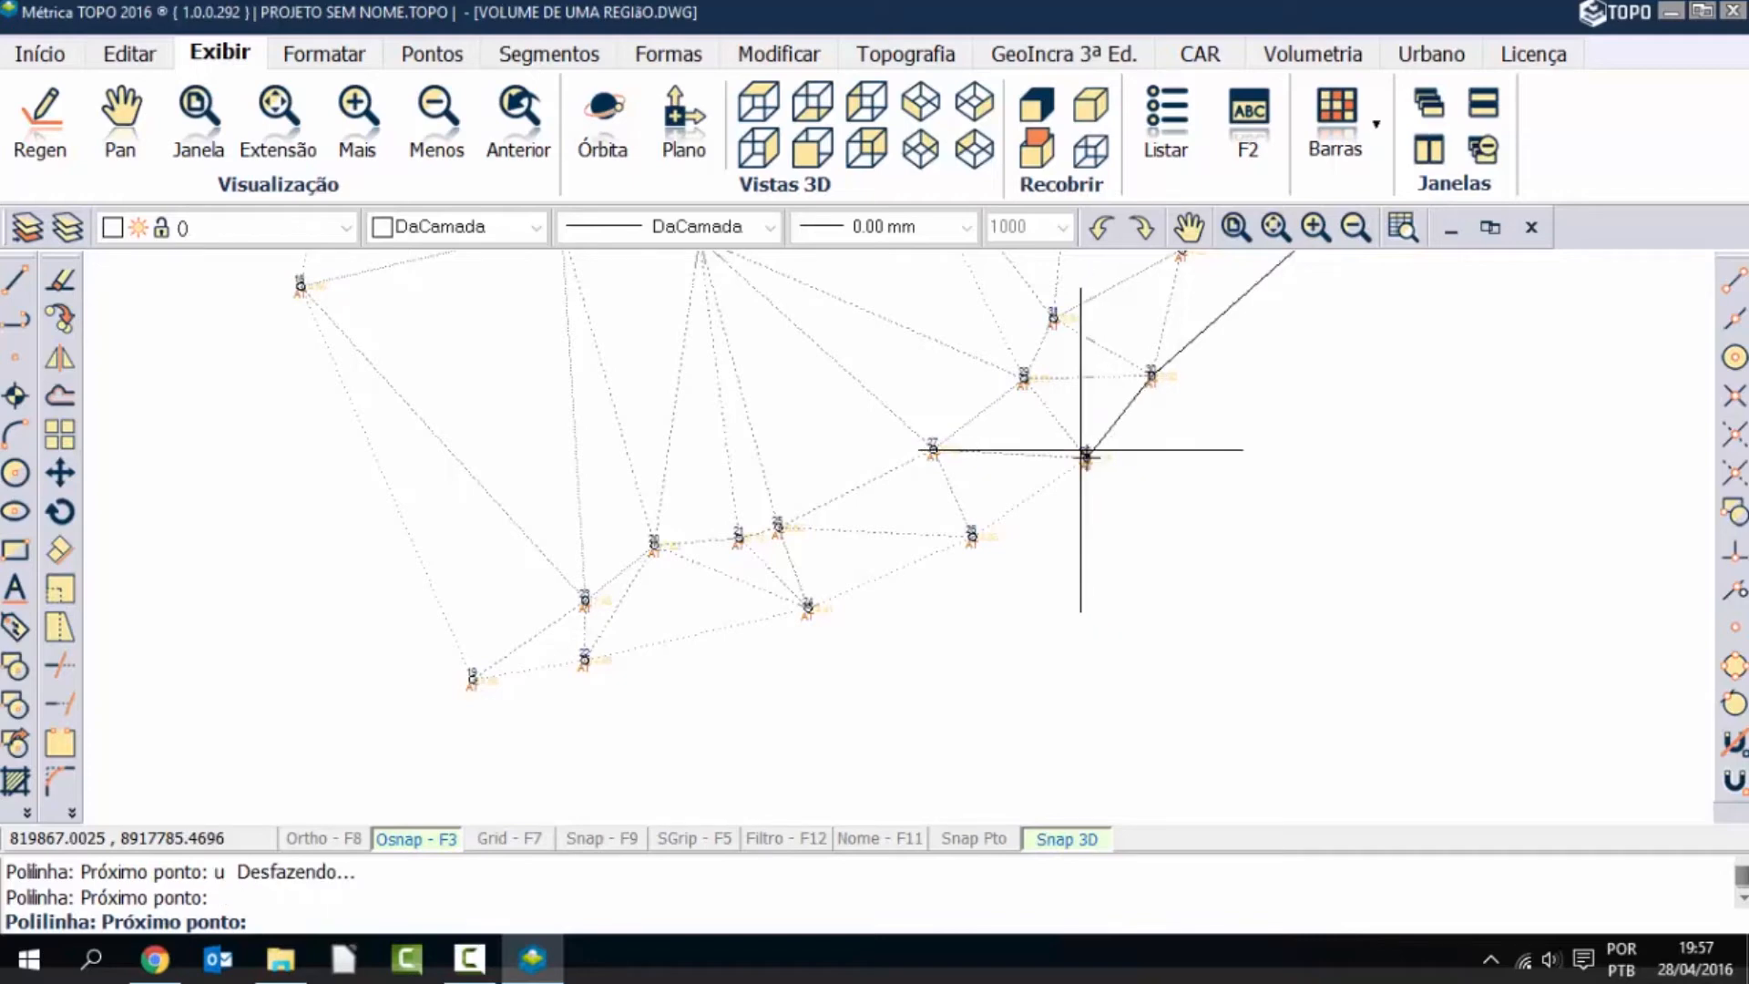
{"action": "left_click", "coordinate": [972, 536]}
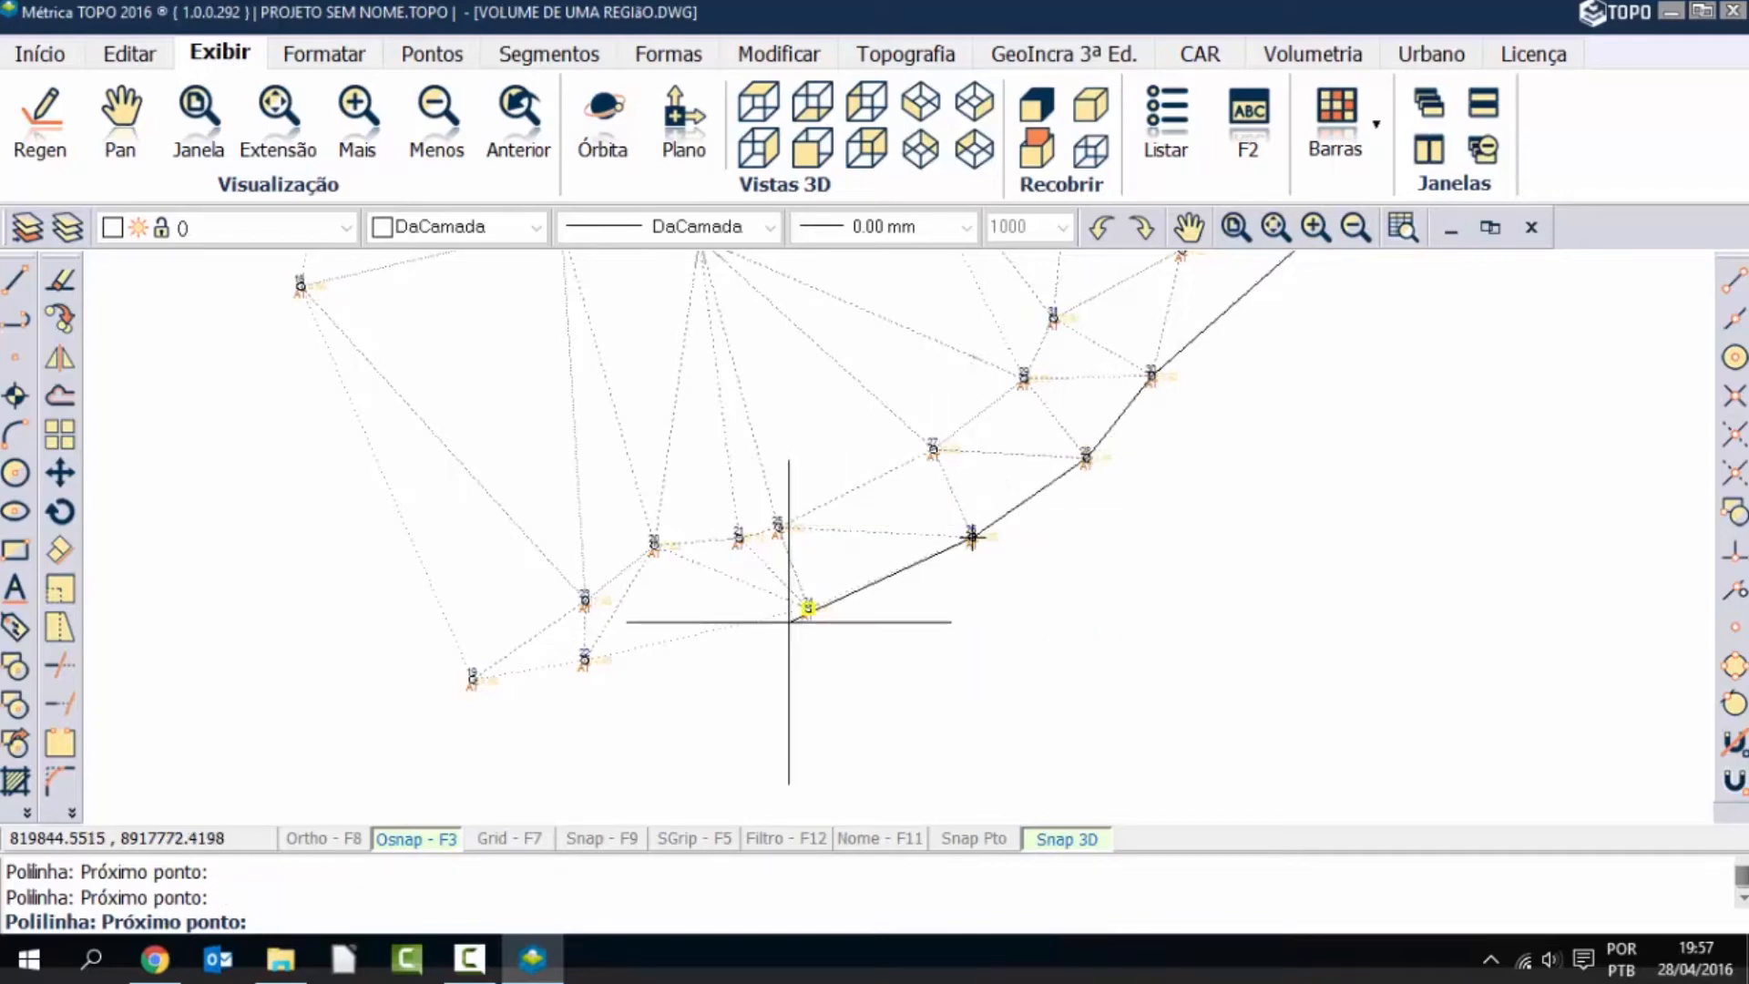
{"action": "left_click", "coordinate": [807, 605]}
{"action": "left_click", "coordinate": [584, 659]}
{"action": "left_click", "coordinate": [473, 679]}
{"action": "left_click", "coordinate": [301, 282]}
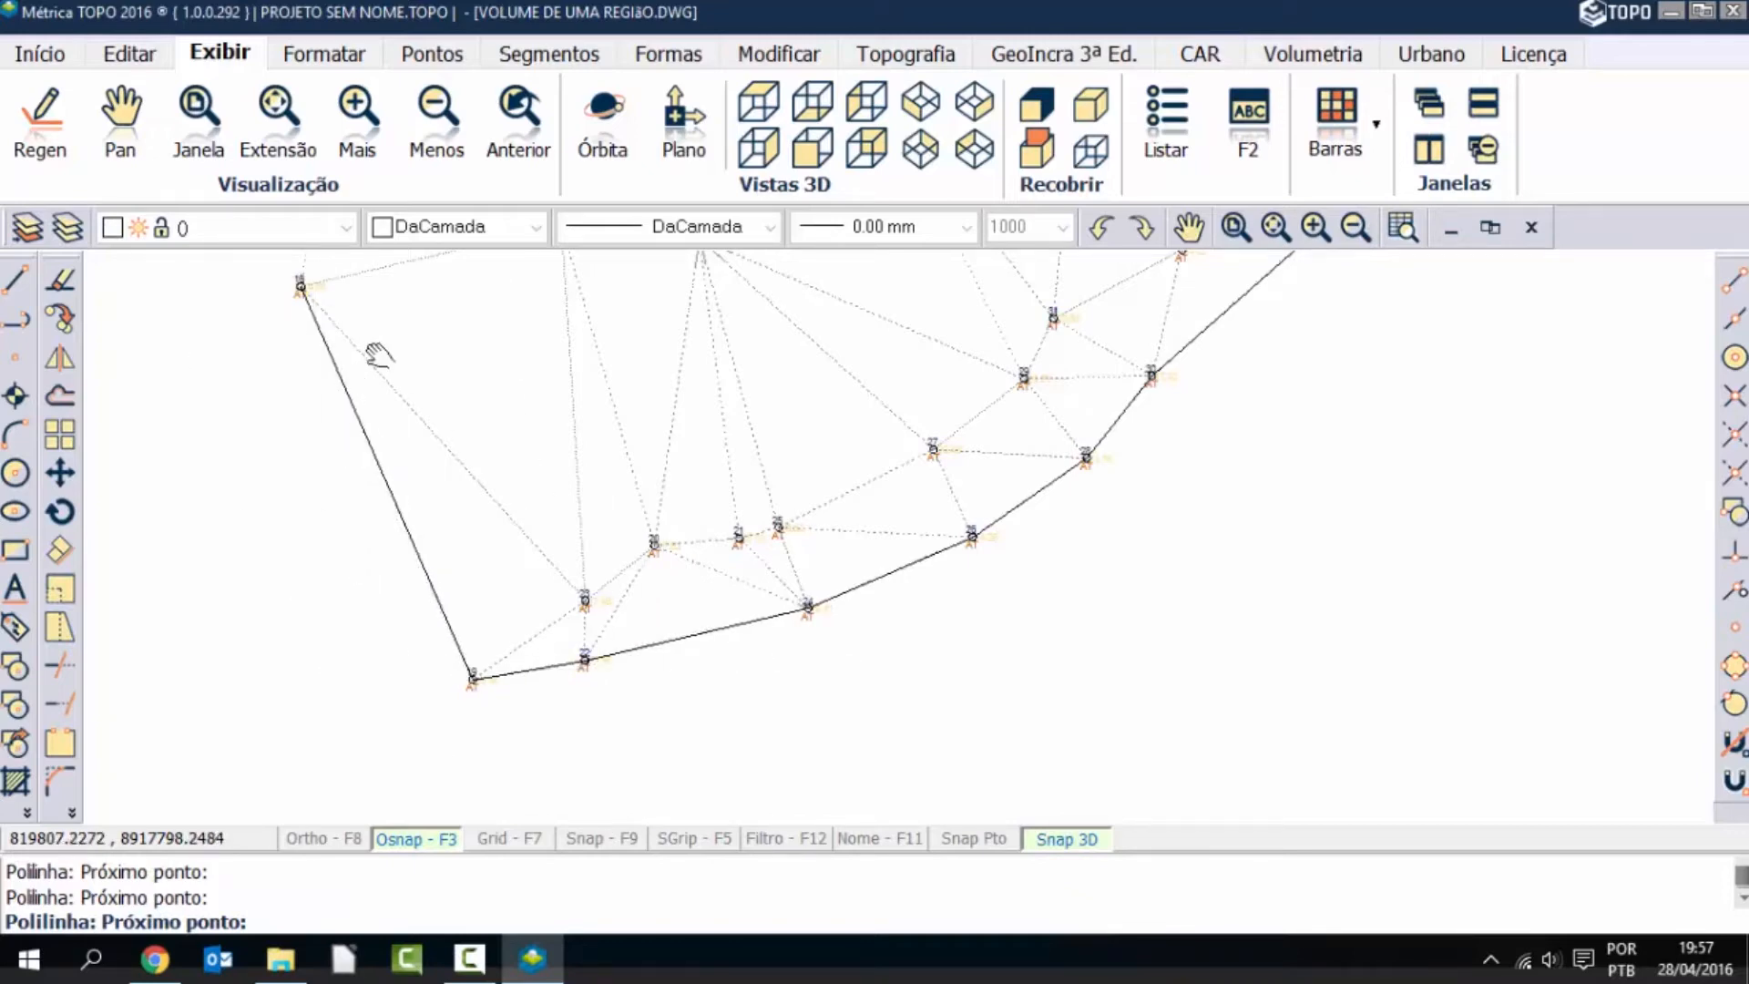
Extend the boundary polyline up the western outer points, replacing the vertex placed off its point with one snapped to it.
{"action": "middle_click_drag", "start_coordinate": [301, 283], "coordinate": [452, 637]}
{"action": "left_click", "coordinate": [493, 410]}
{"action": "left_click", "coordinate": [564, 292]}
{"action": "middle_click_drag", "start_coordinate": [637, 284], "coordinate": [518, 652]}
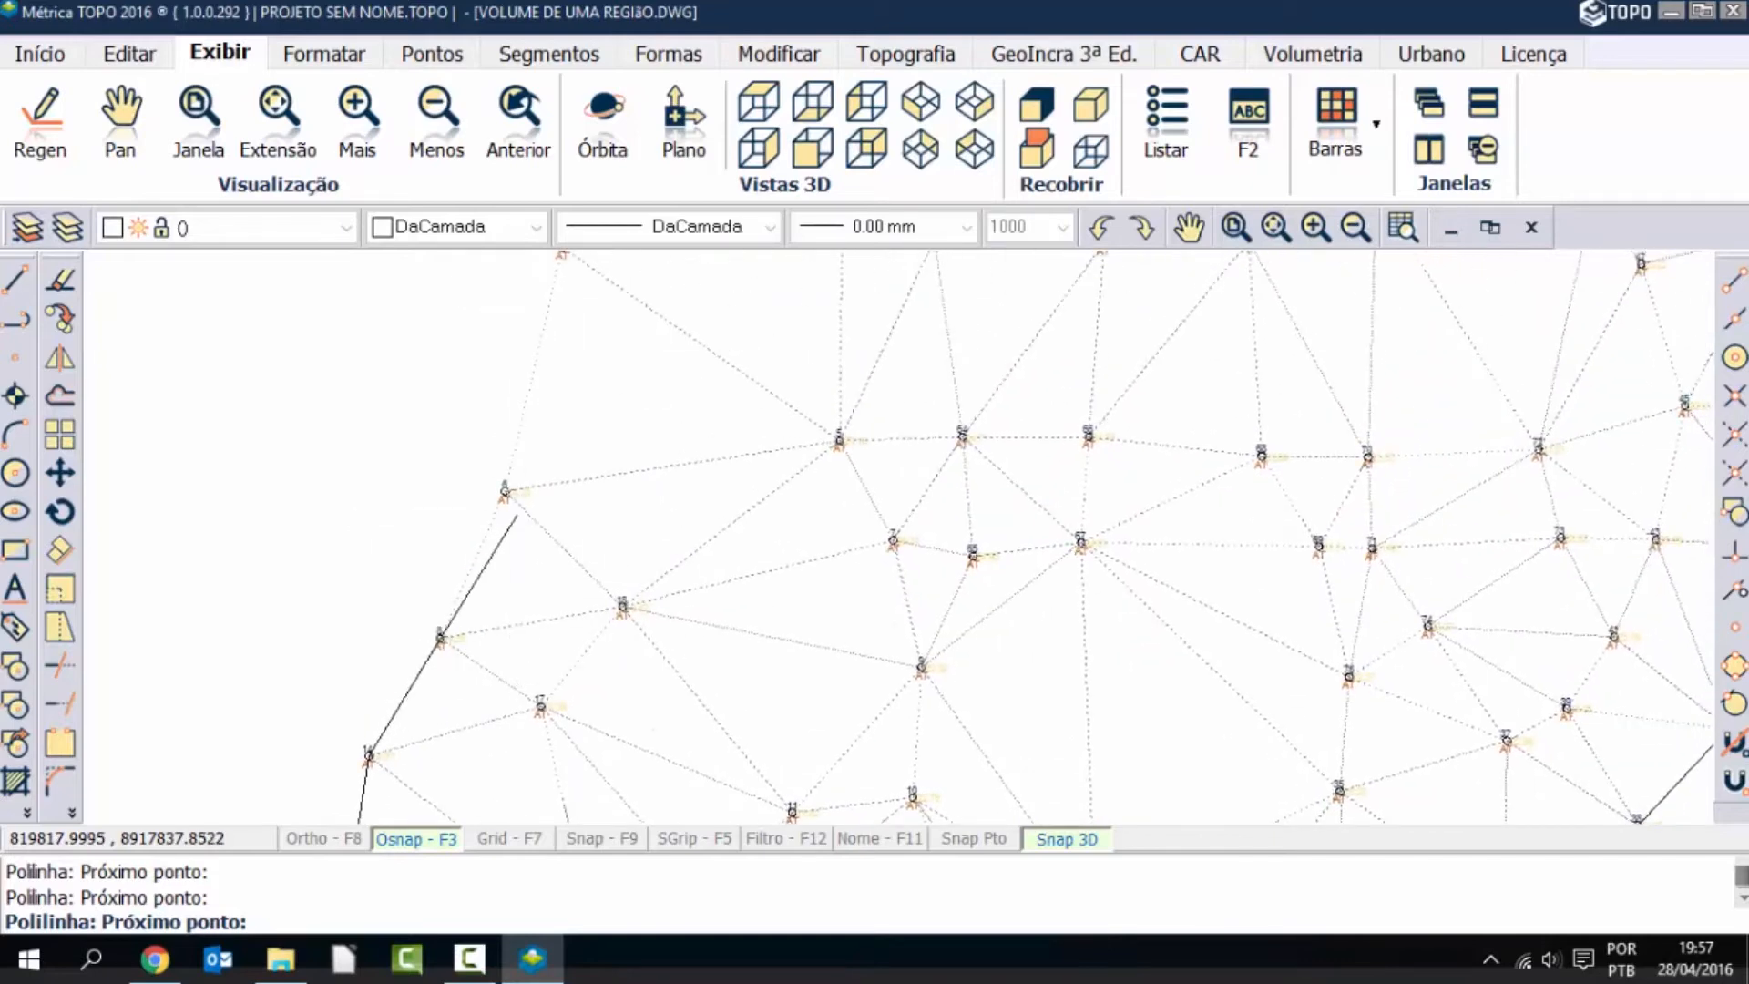
{"action": "left_click", "coordinate": [517, 516]}
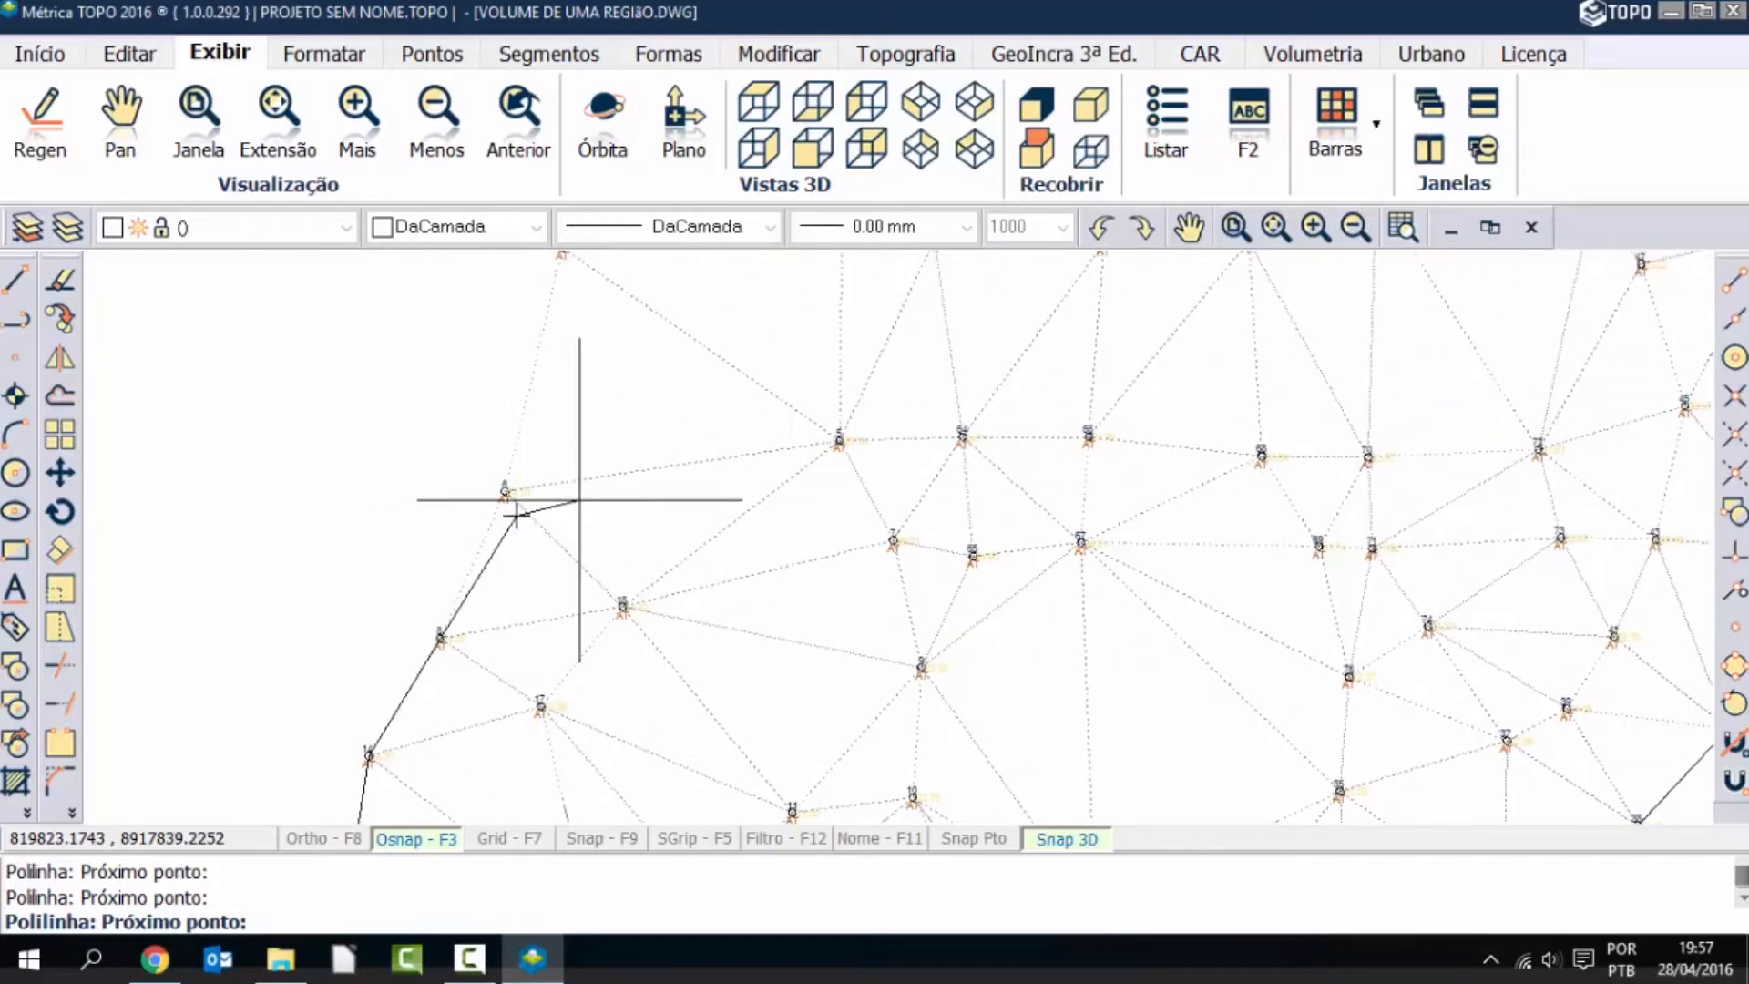
{"action": "key", "text": "Return"}
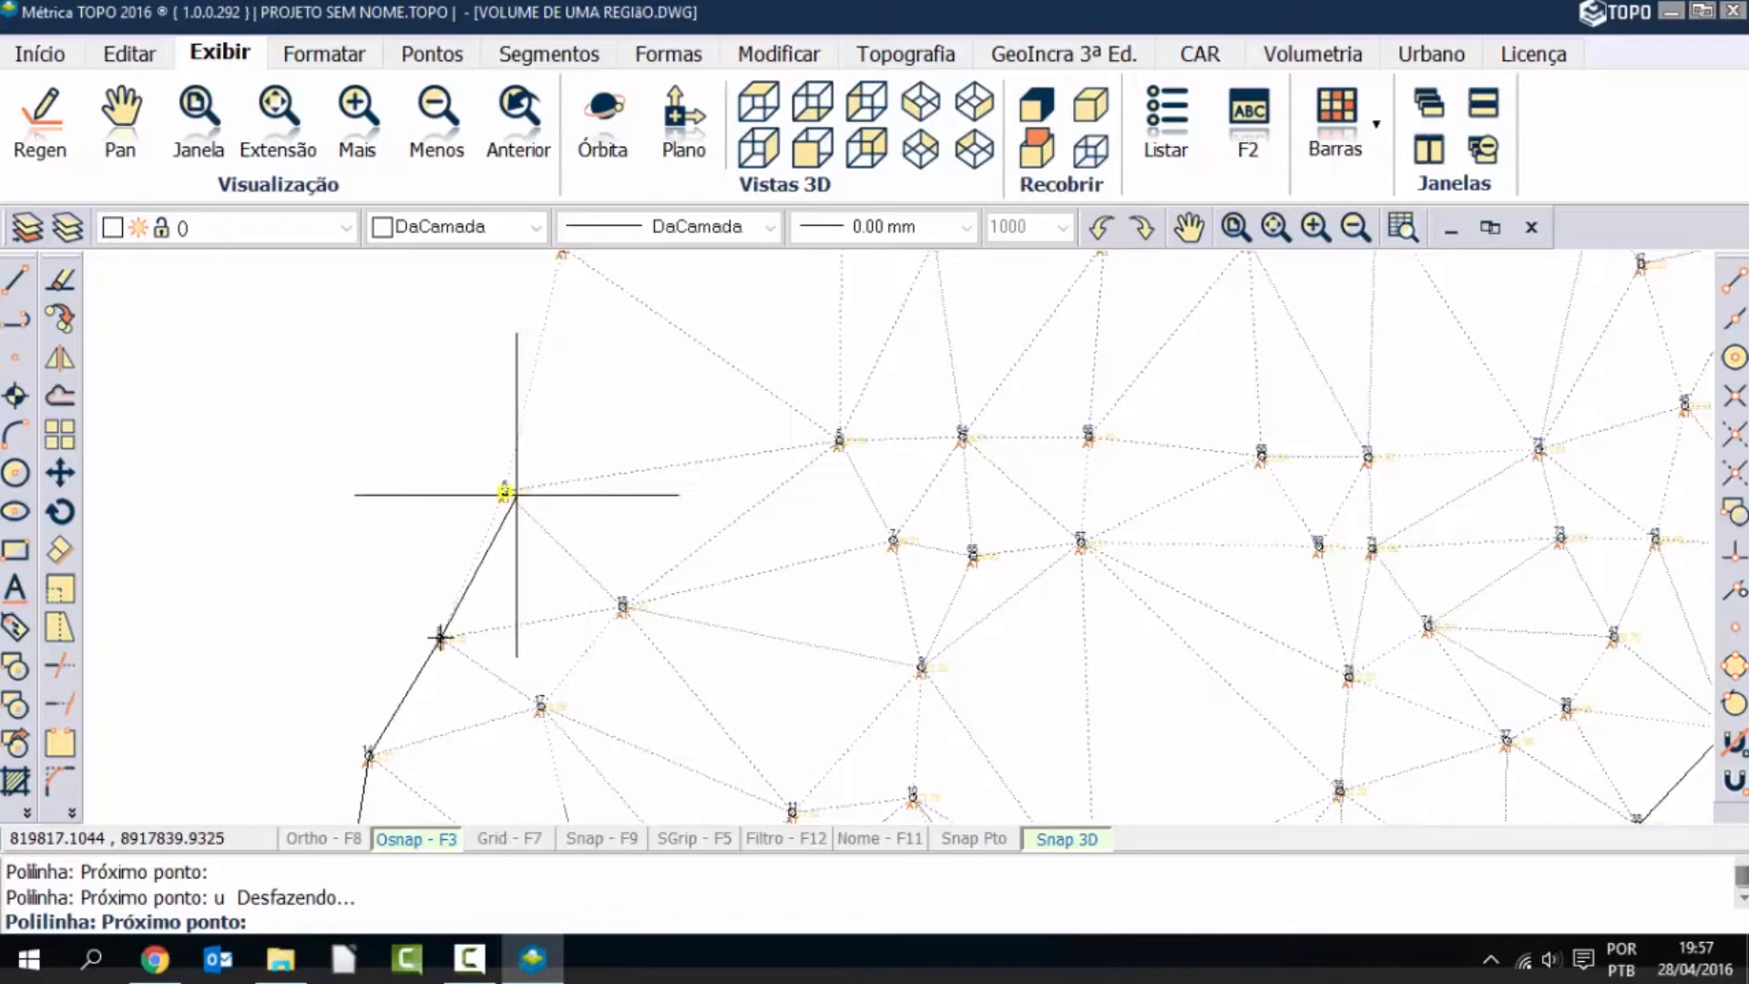
{"action": "left_click", "coordinate": [504, 492]}
Complete the boundary through points 3, 1 (Partida) and the northwestern edge back to the starting point, and end the polyline.
{"action": "mouse_move", "coordinate": [629, 320]}
{"action": "middle_mouse_down"}
{"action": "mouse_move", "coordinate": [644, 312]}
{"action": "mouse_move", "coordinate": [485, 743]}
{"action": "middle_mouse_up"}
{"action": "left_click", "coordinate": [406, 641]}
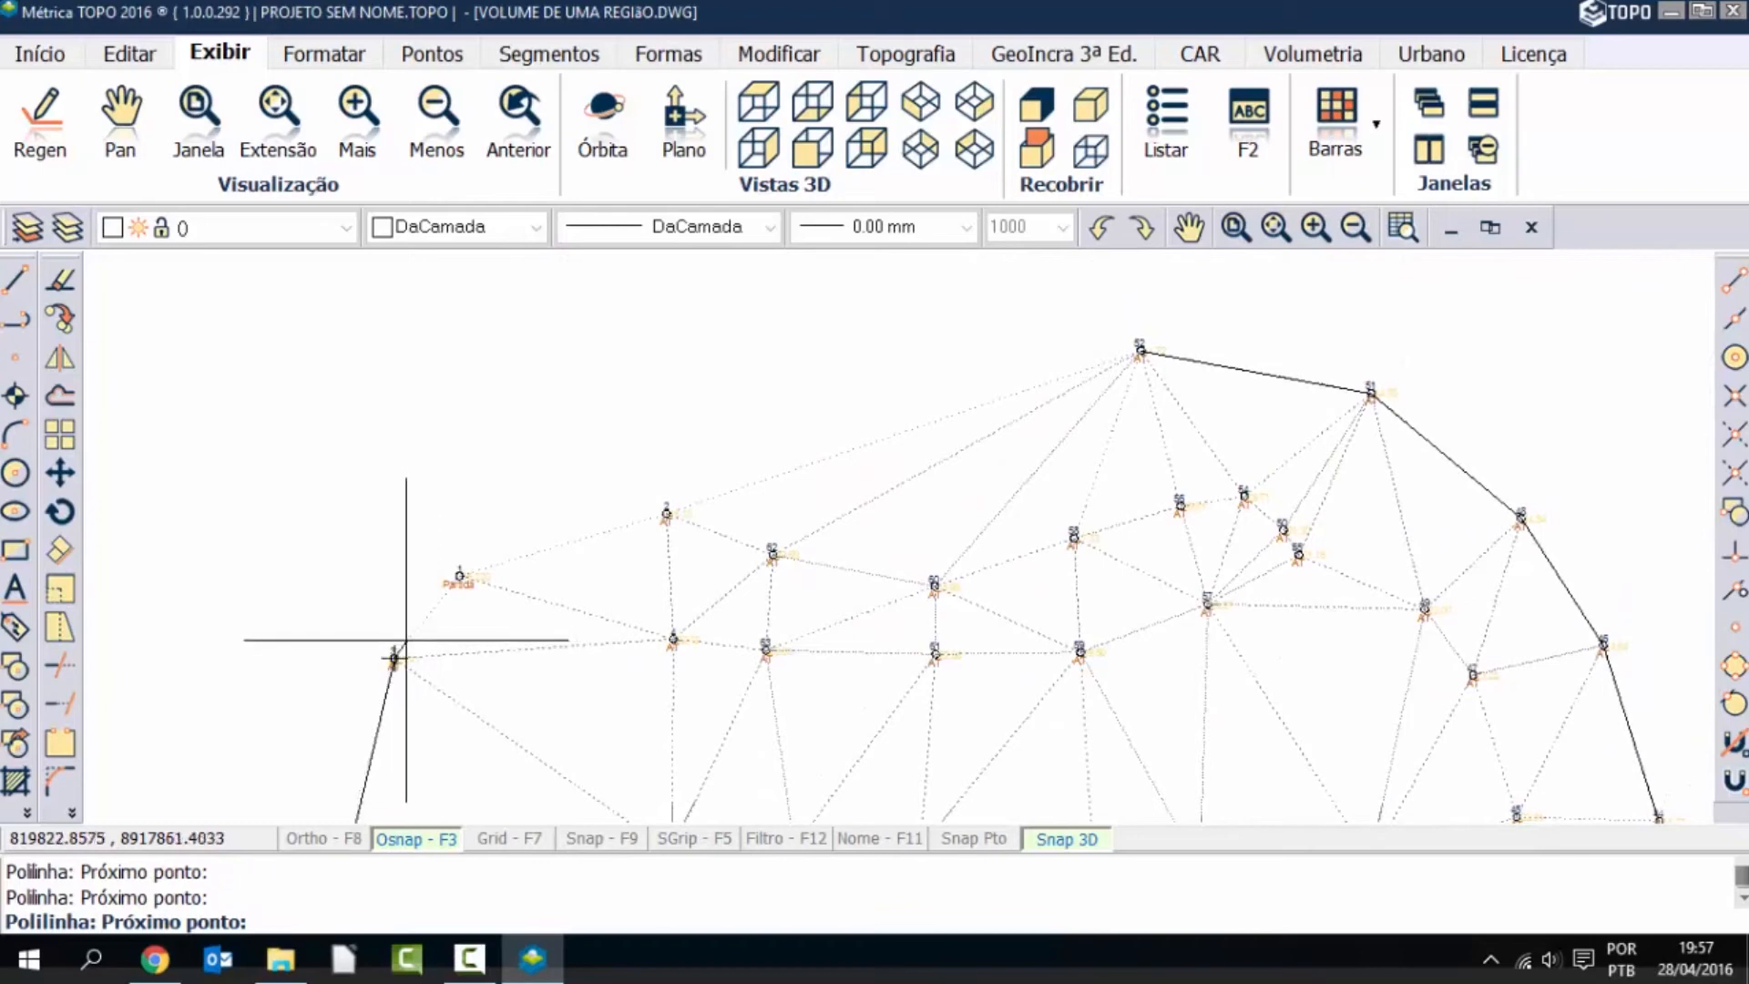
{"action": "left_click", "coordinate": [460, 576]}
{"action": "left_click", "coordinate": [667, 513]}
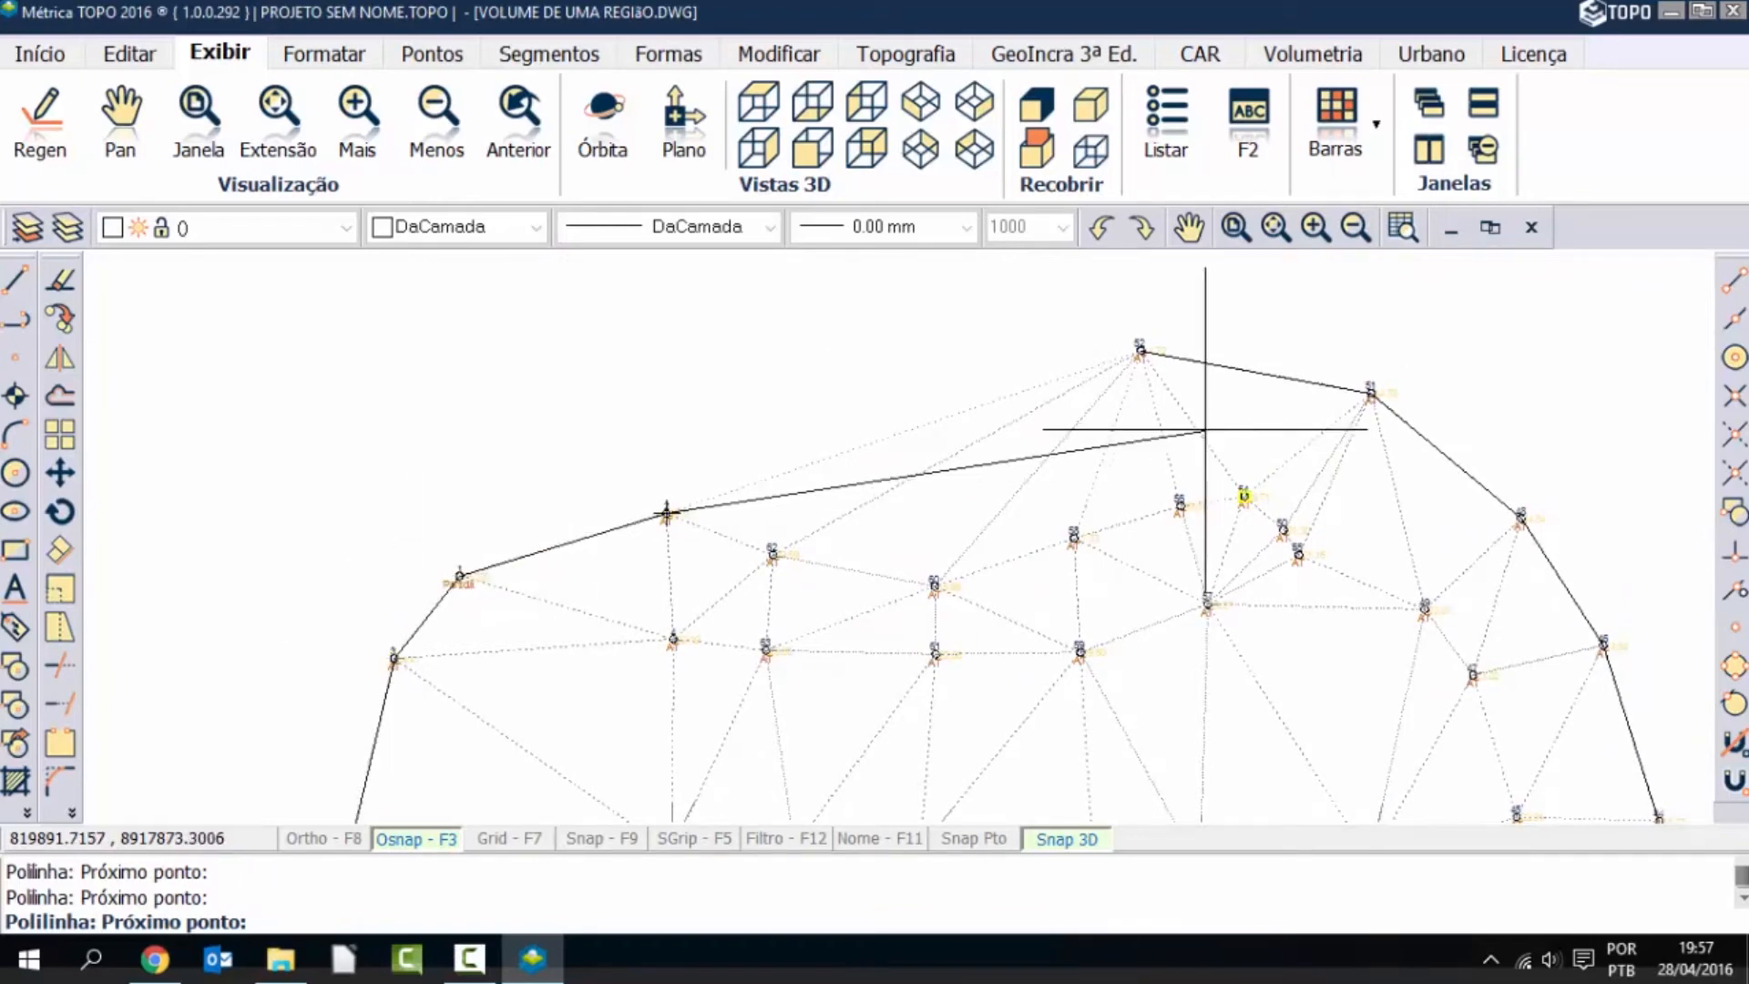
{"action": "left_click", "coordinate": [1139, 351]}
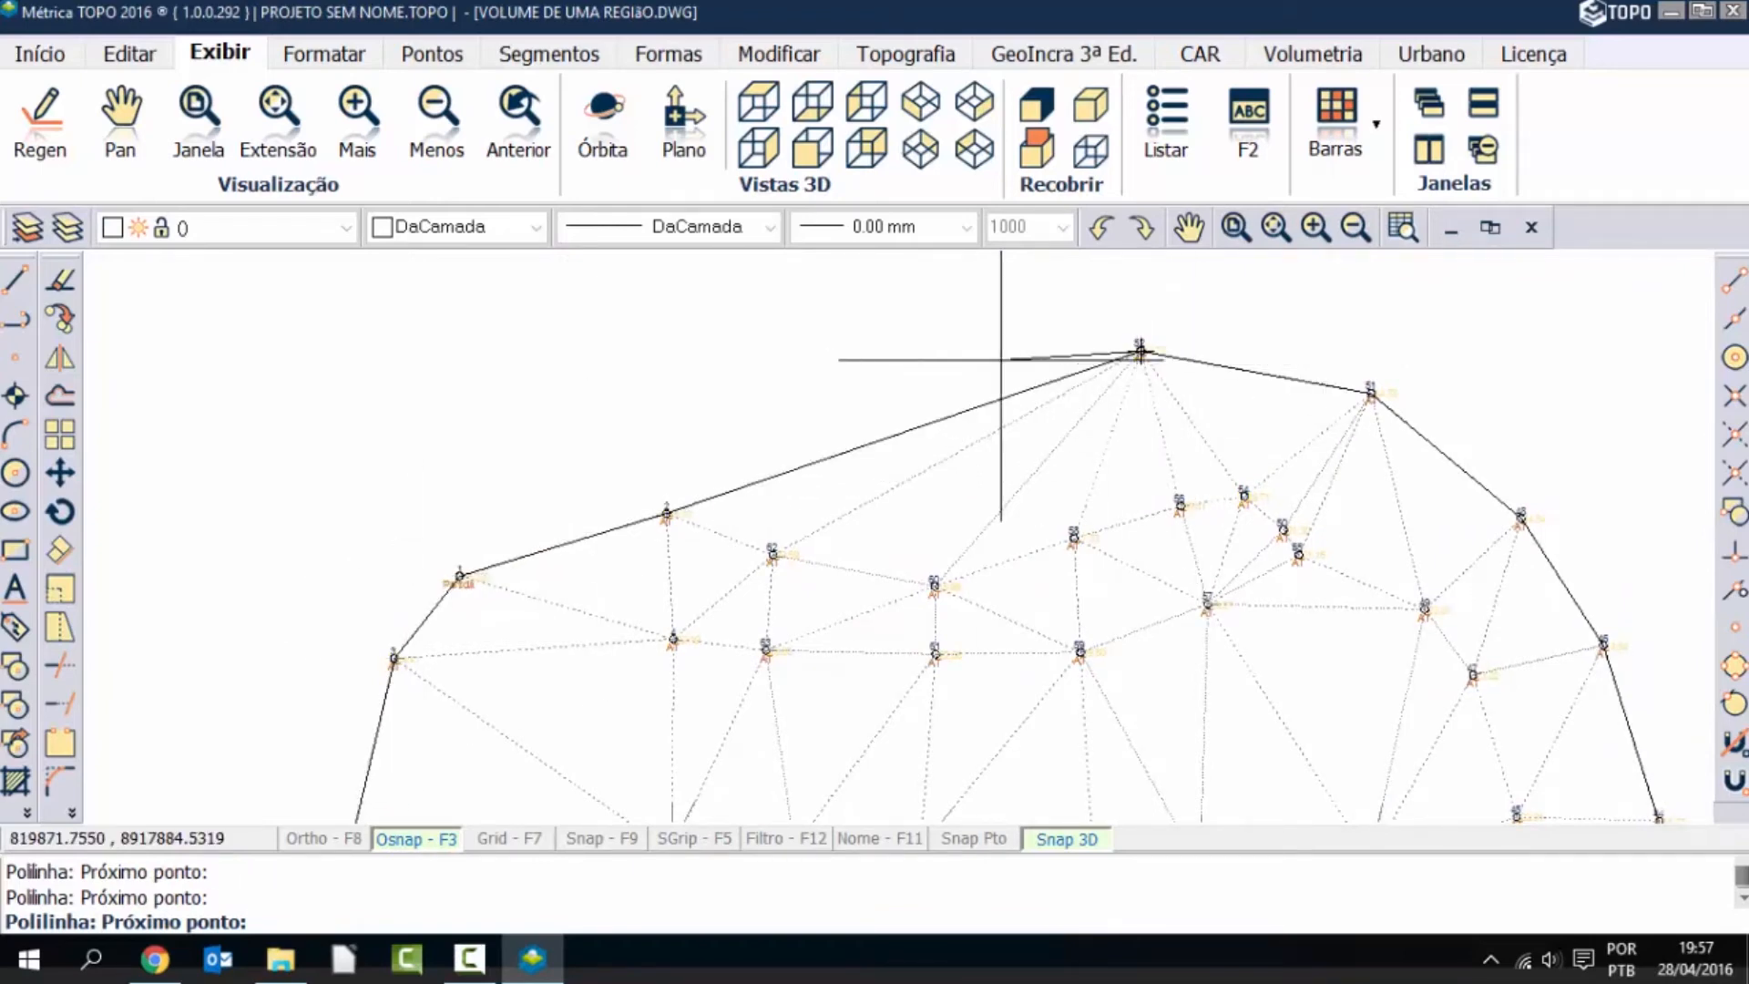
{"action": "key", "text": "Escape"}
Open the boundary polyline in the Pedit editor and go through all its vertices to check their Z elevations.
{"action": "scroll", "coordinate": [938, 337], "scroll_direction": "down", "scroll_amount": 5}
{"action": "scroll", "coordinate": [925, 328], "scroll_direction": "up", "scroll_amount": 1}
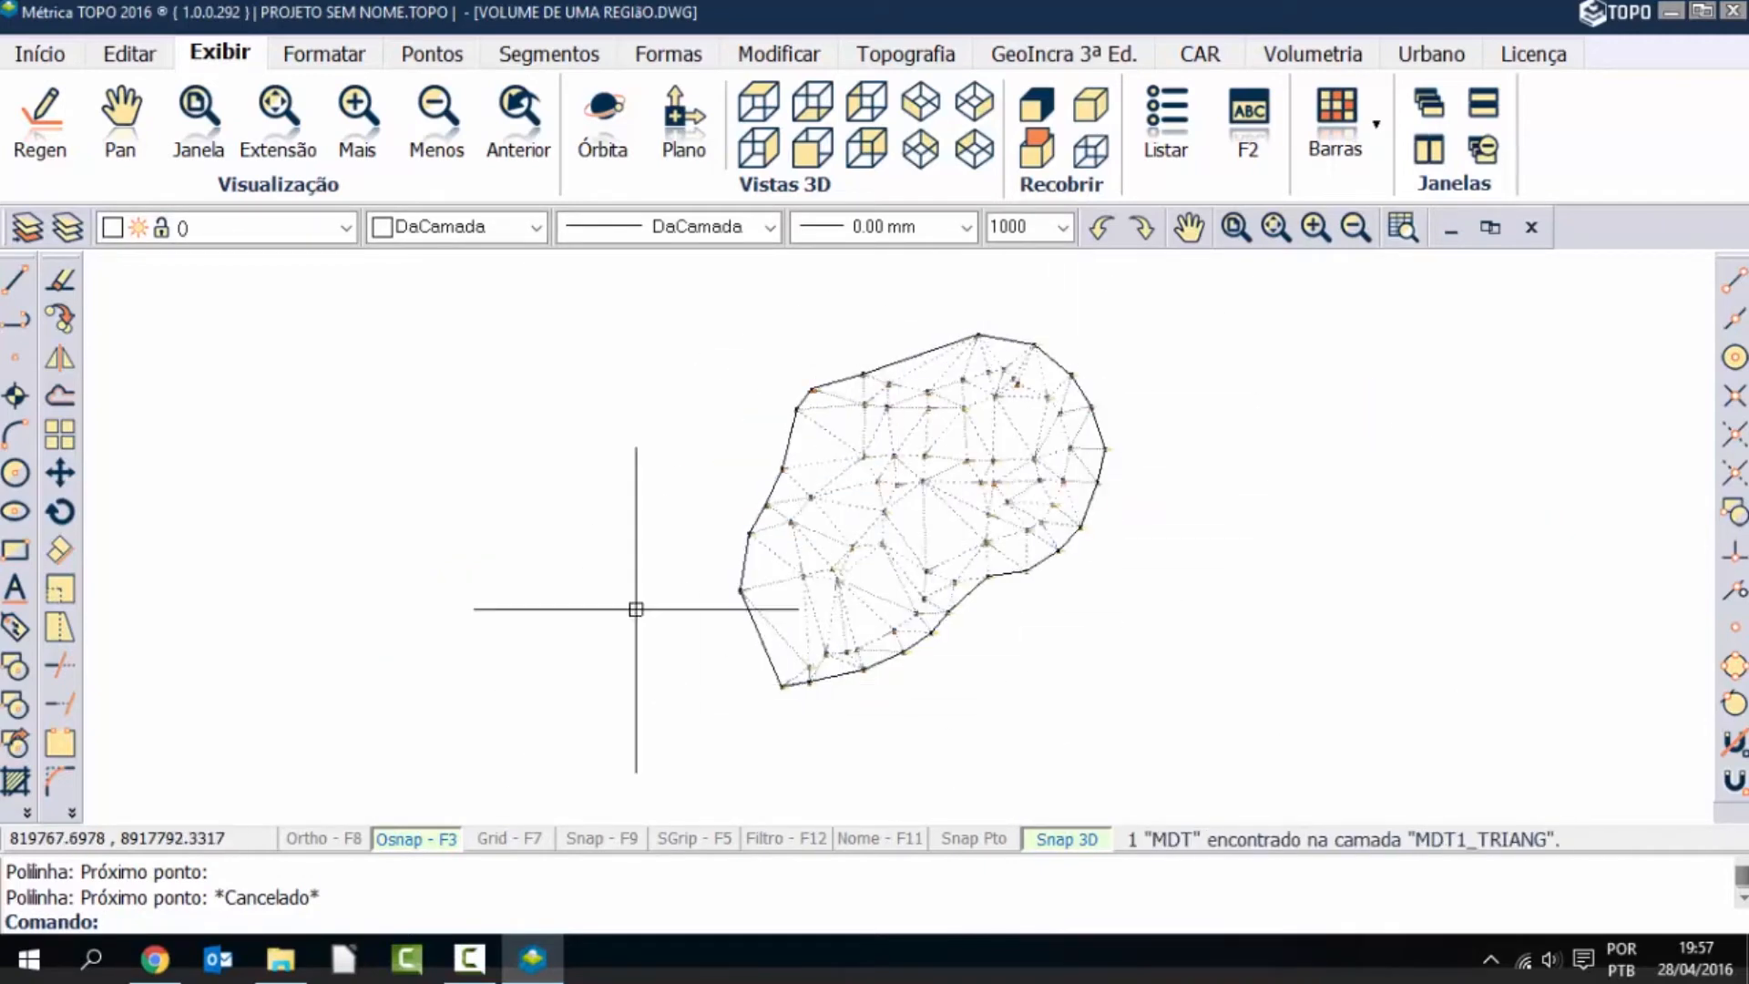
{"action": "double_click", "coordinate": [888, 358]}
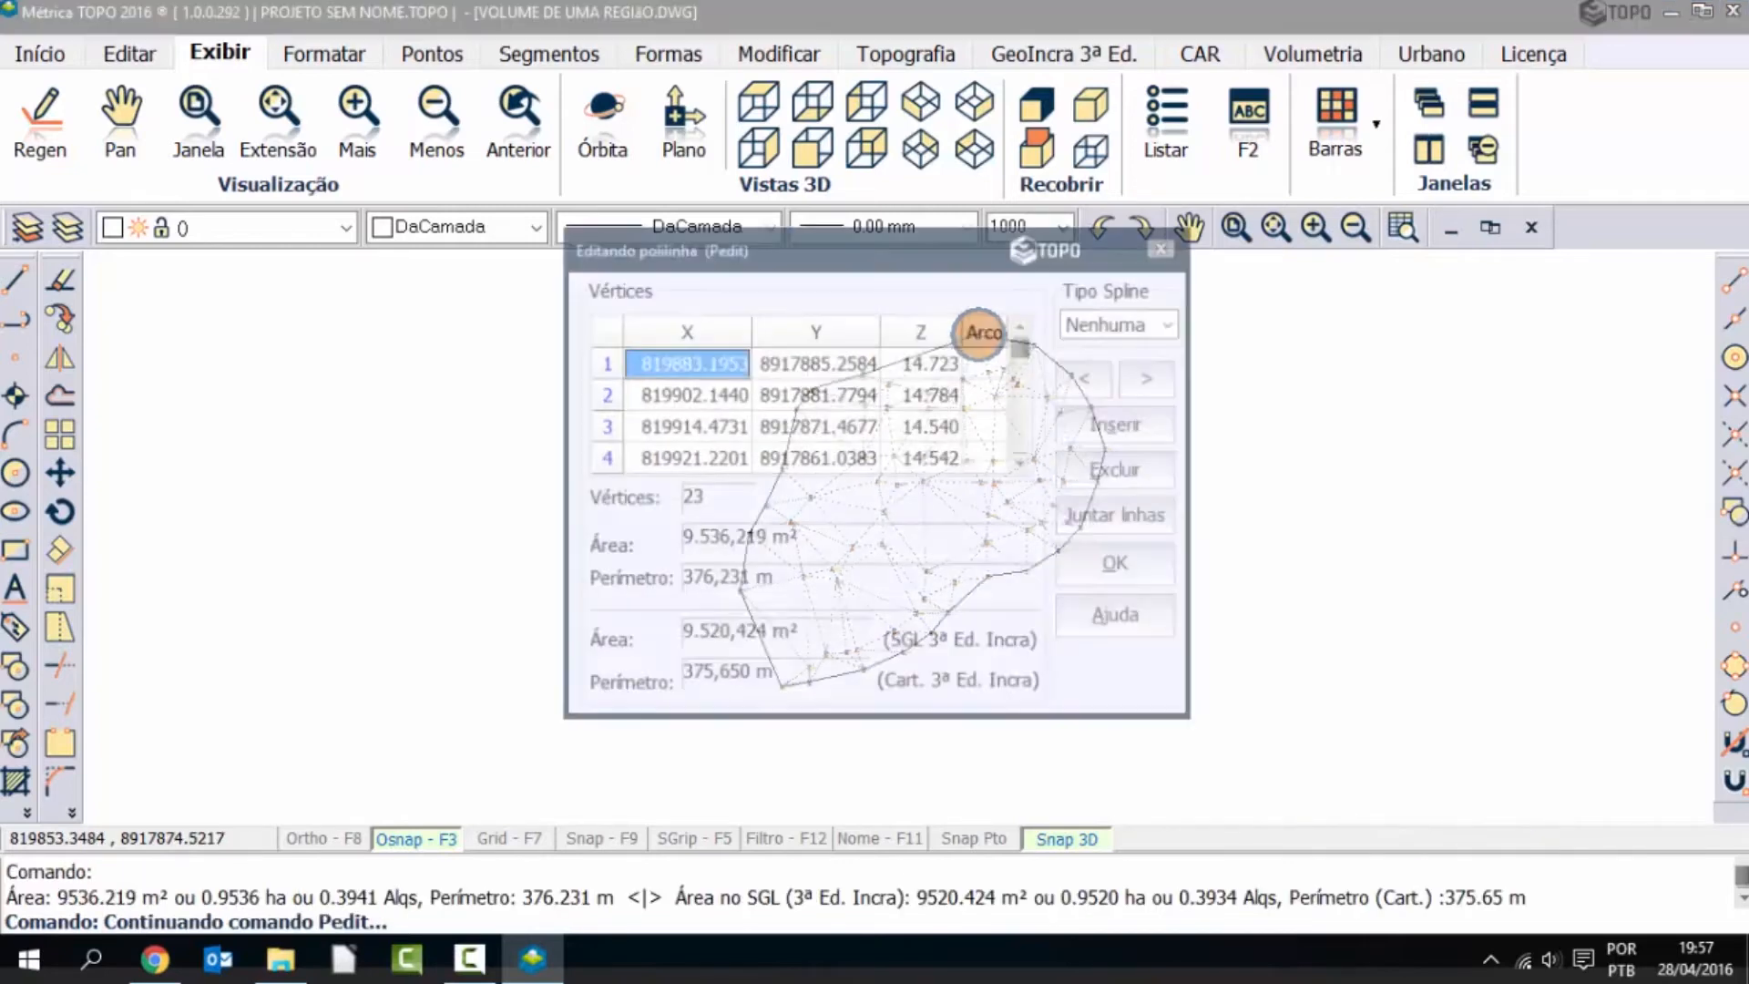
{"action": "left_click_drag", "start_coordinate": [841, 252], "coordinate": [342, 241]}
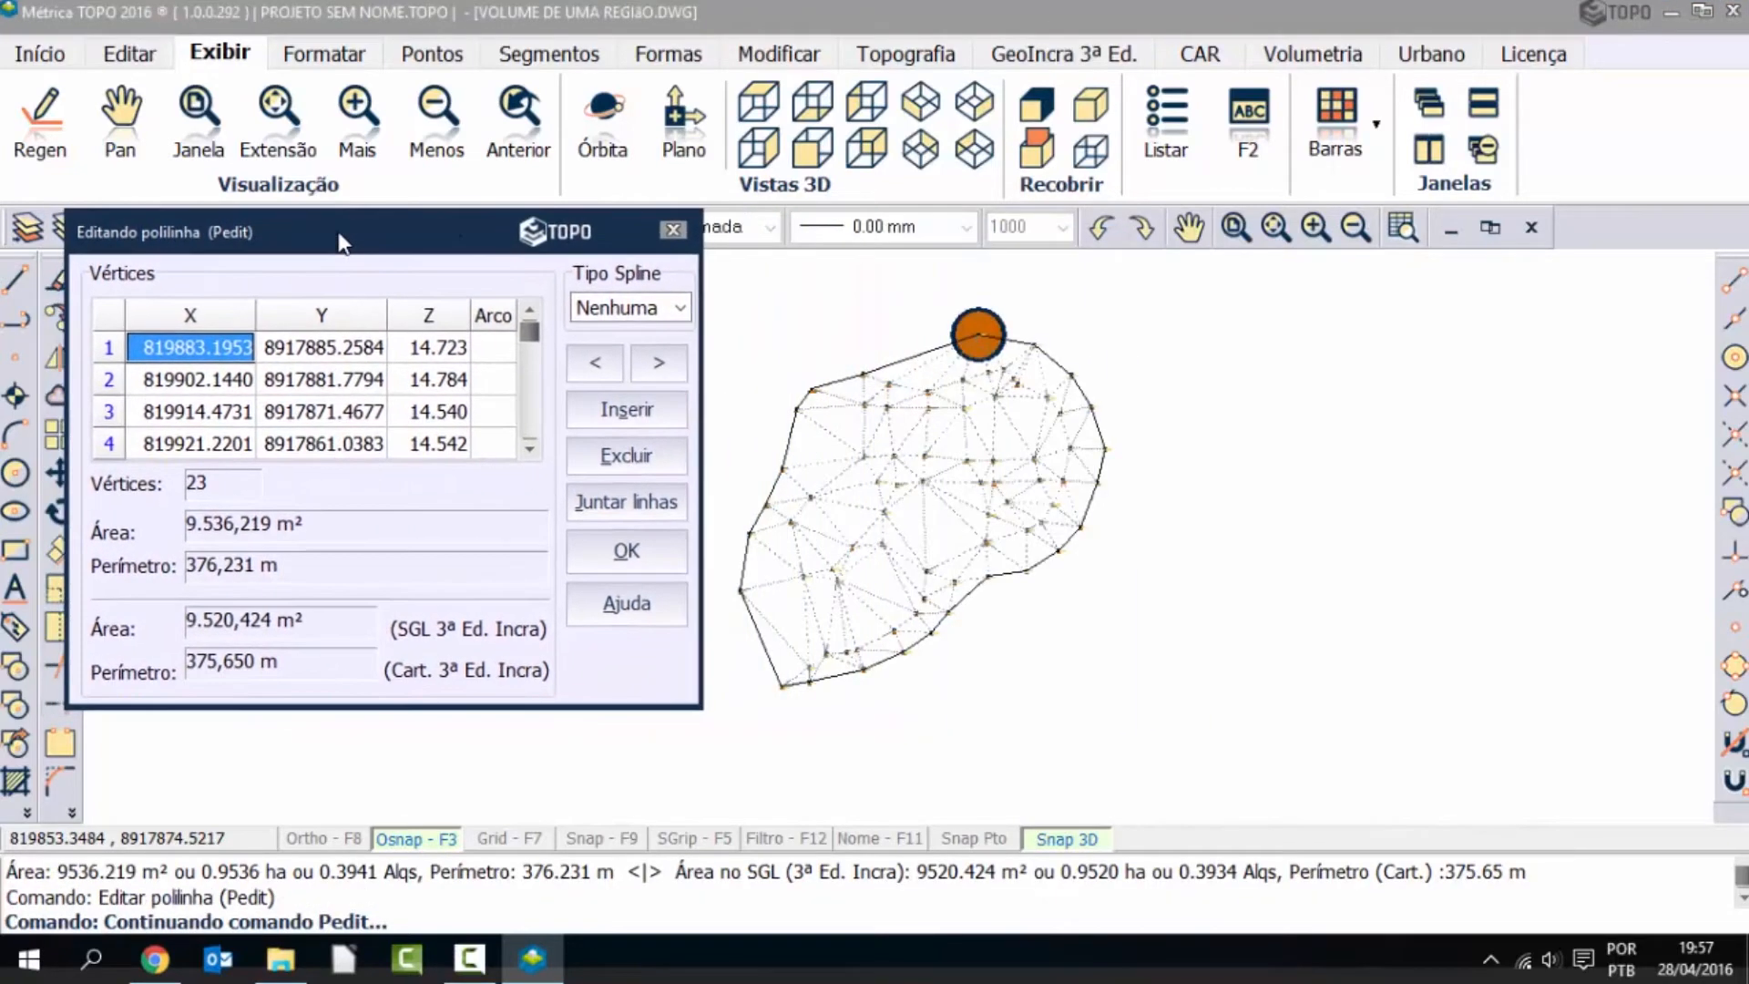
{"action": "left_click", "coordinate": [425, 379]}
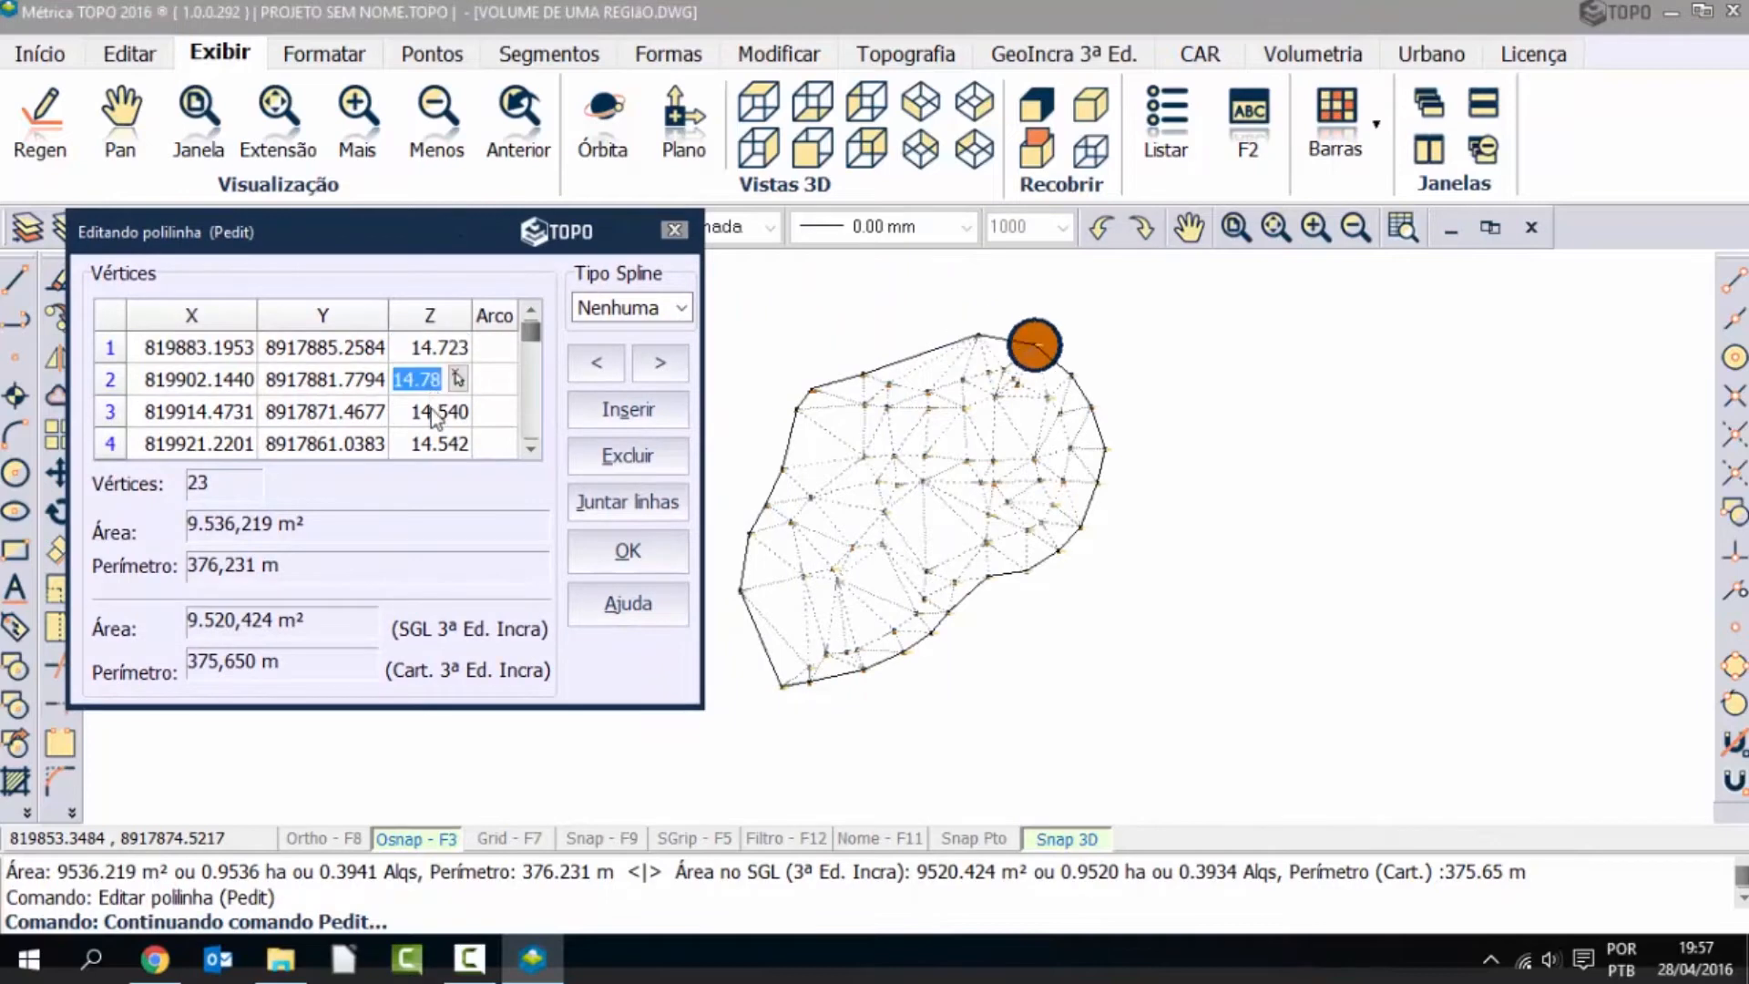
{"action": "key", "text": "Down"}
{"action": "key", "text": "Down"}
{"action": "key", "text": "Down"}
{"action": "key", "text": "Down"}
{"action": "key", "text": "Down"}
{"action": "key", "text": "Down"}
{"action": "key", "text": "Down"}
{"action": "key", "text": "Down"}
{"action": "key", "text": "Down"}
{"action": "key", "text": "Down"}
{"action": "key", "text": "Down"}
{"action": "key", "text": "Down"}
{"action": "key", "text": "Down"}
{"action": "key", "text": "Down"}
{"action": "key", "text": "Down"}
{"action": "key", "text": "Down"}
{"action": "key", "text": "Down"}
{"action": "key", "text": "Down"}
{"action": "key", "text": "Down"}
{"action": "key", "text": "Down"}
{"action": "key", "text": "Down"}
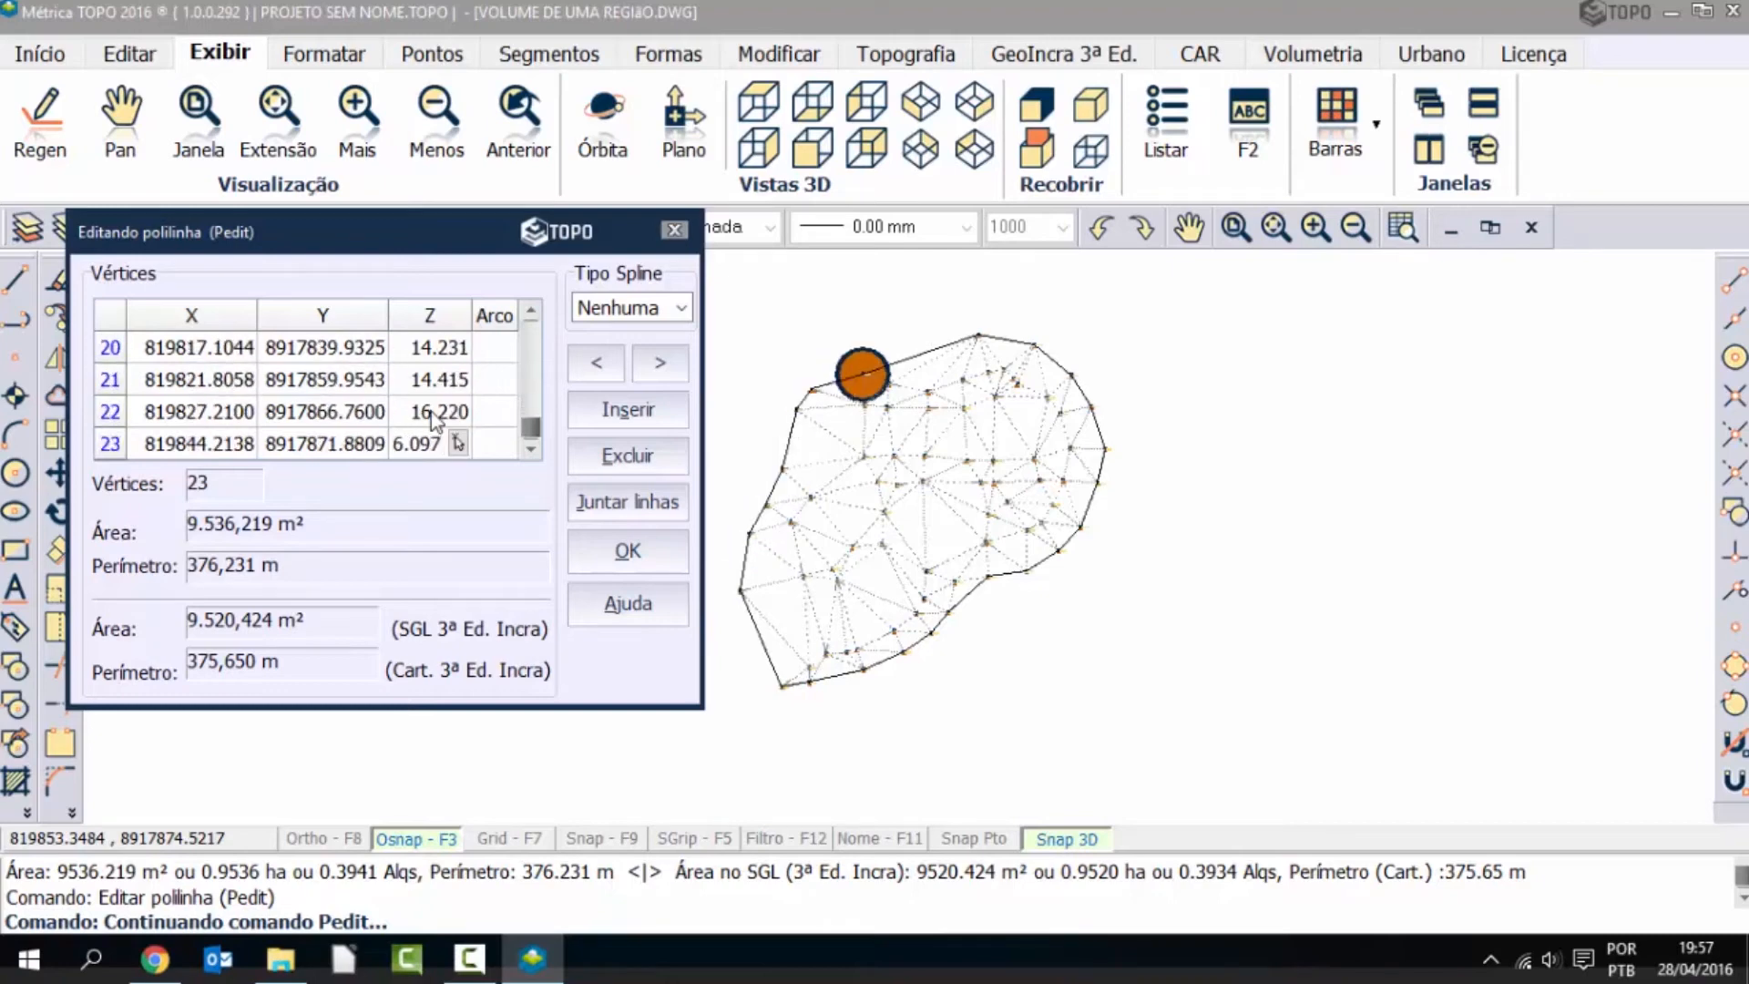
Close the polyline vertex editor and start a region volume calculation on the boundary polyline, keeping its settings clear of the drawing.
{"action": "left_click", "coordinate": [626, 550]}
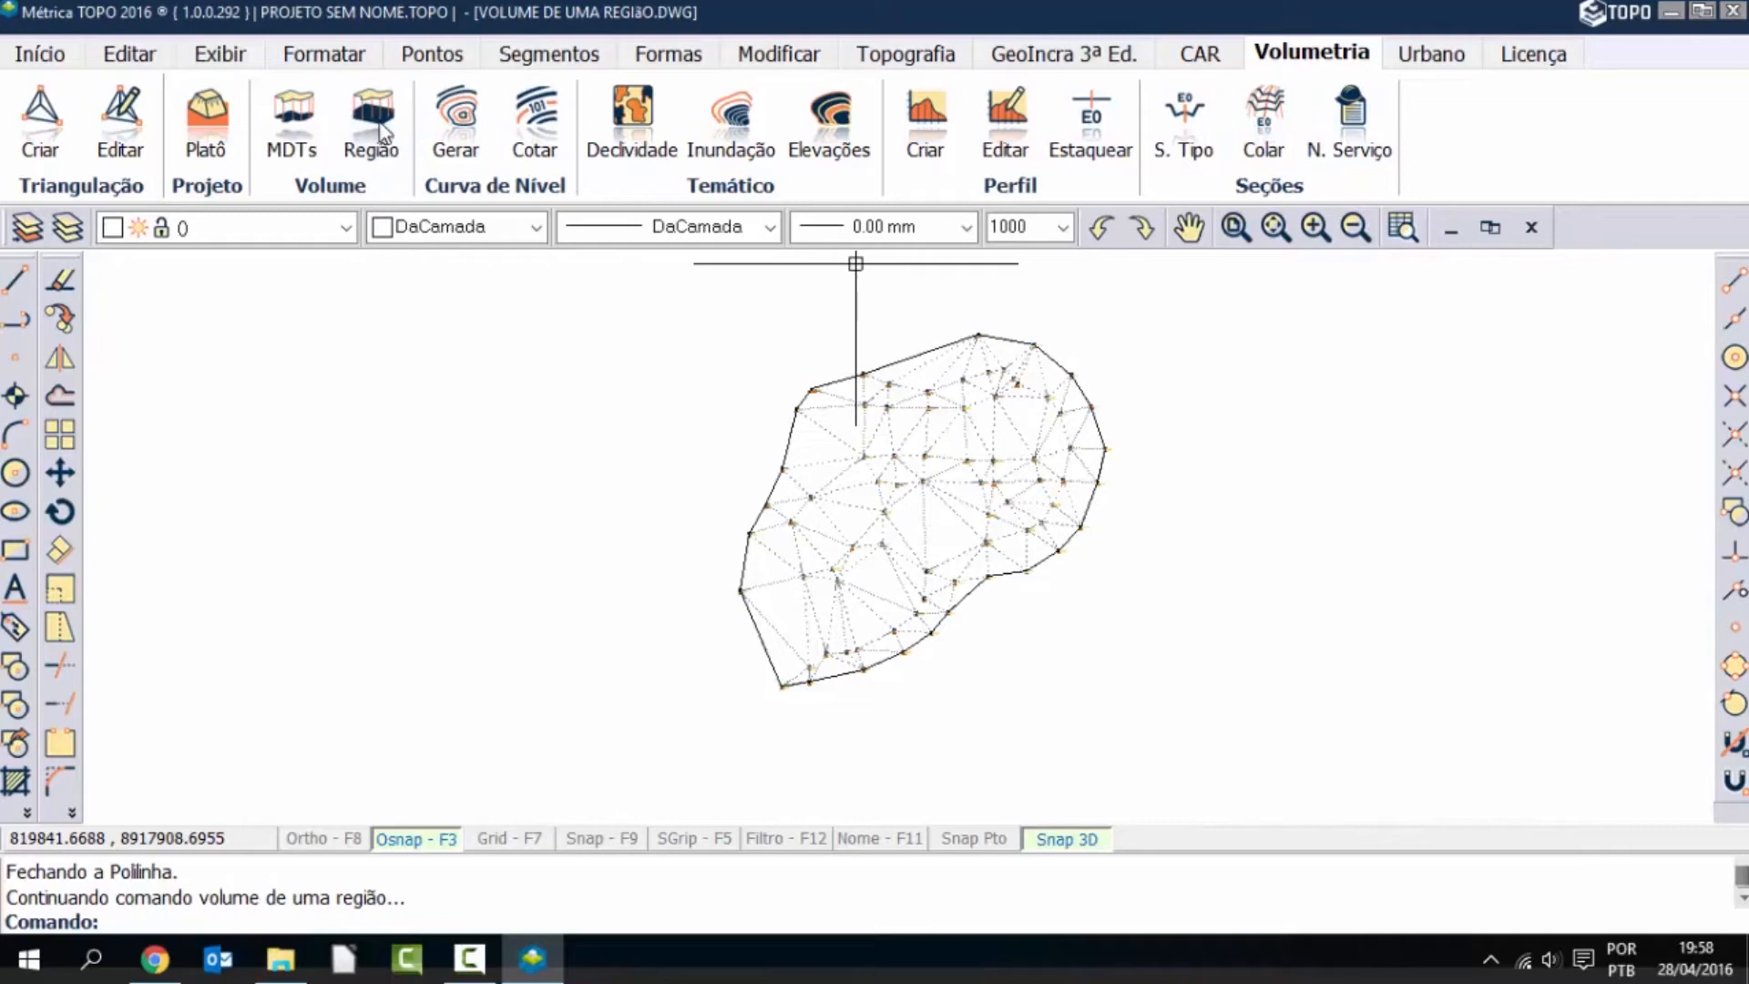
{"action": "left_click", "coordinate": [381, 130]}
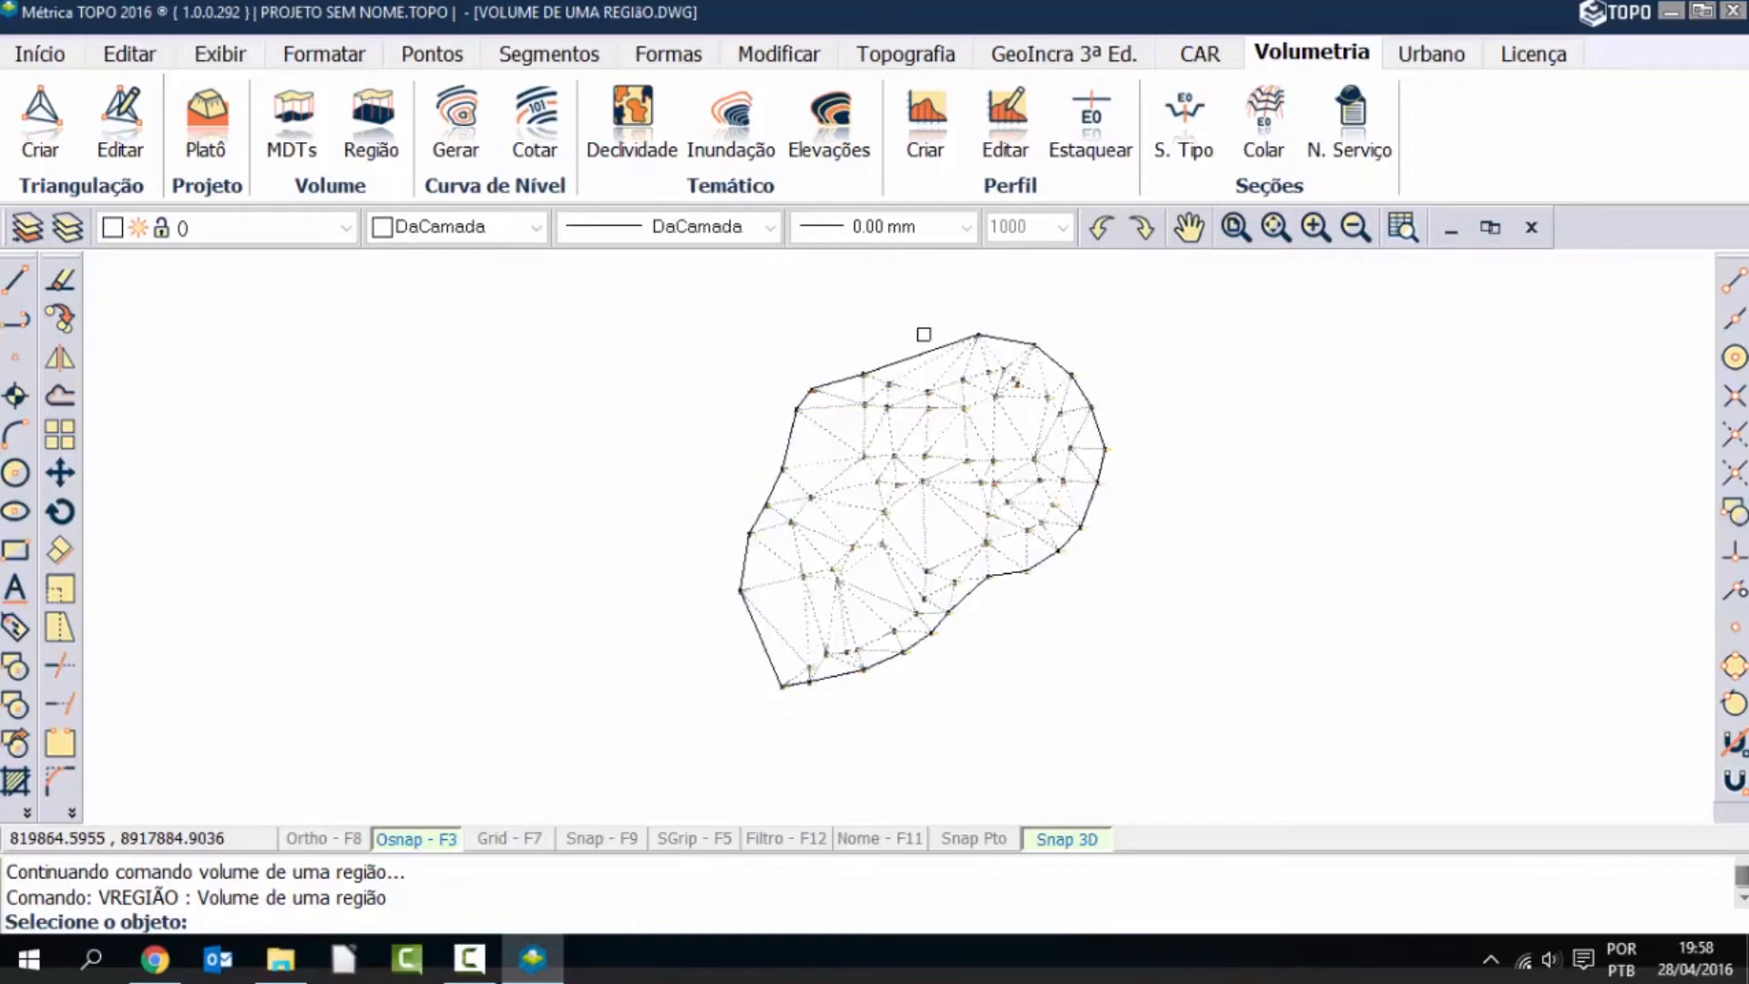
{"action": "left_click", "coordinate": [895, 359]}
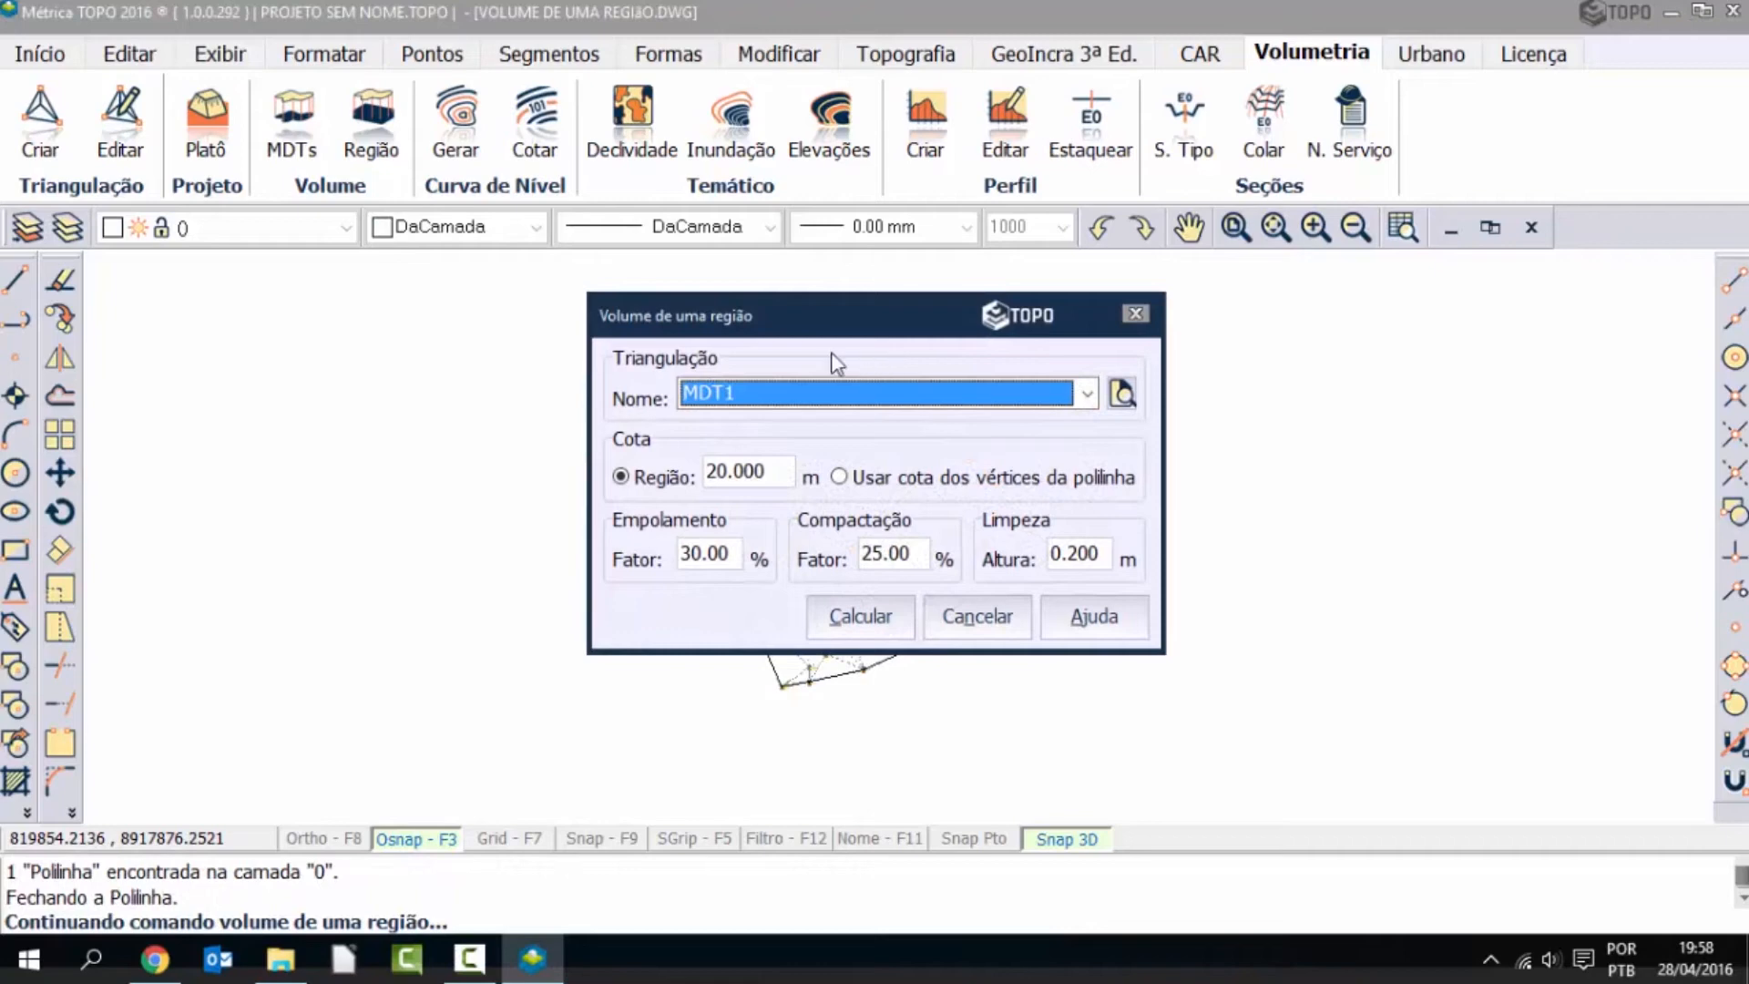
{"action": "left_click_drag", "start_coordinate": [799, 342], "coordinate": [1304, 415]}
{"action": "middle_click_drag", "start_coordinate": [916, 488], "coordinate": [672, 483]}
{"action": "left_click_drag", "start_coordinate": [1215, 385], "coordinate": [1024, 319]}
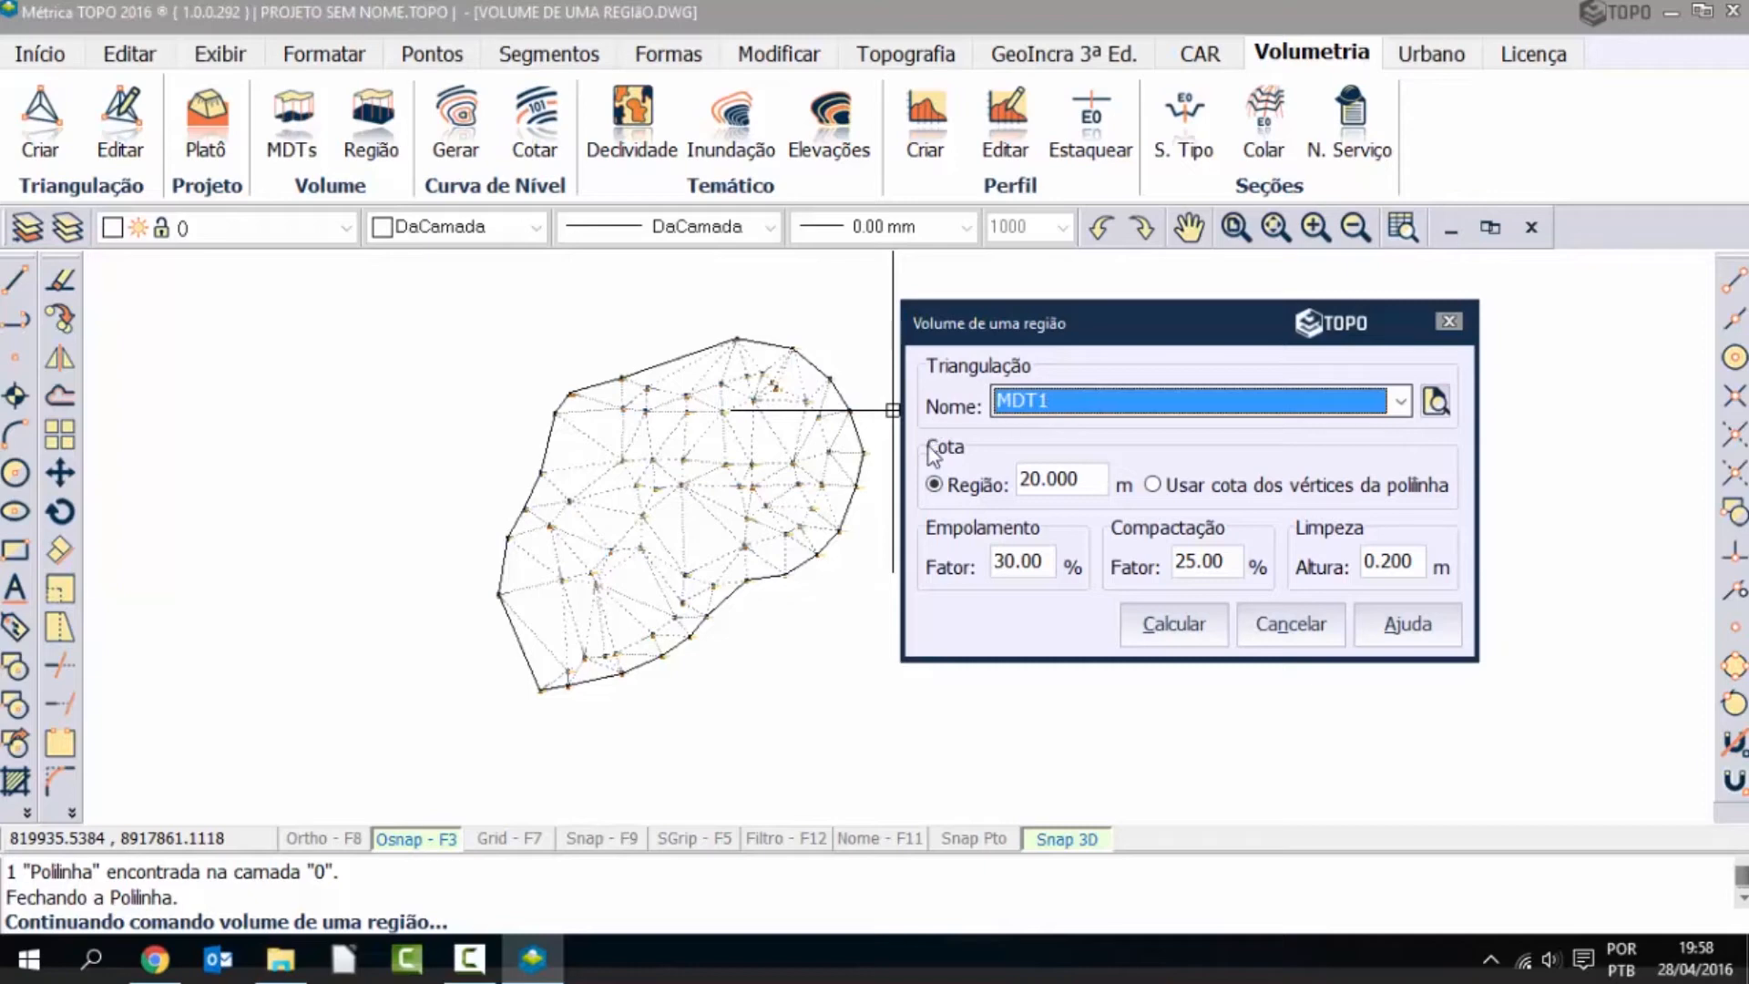
Set the region volume to use the elevations of the polyline's vertices instead of a fixed region elevation.
{"action": "left_click", "coordinate": [1080, 483]}
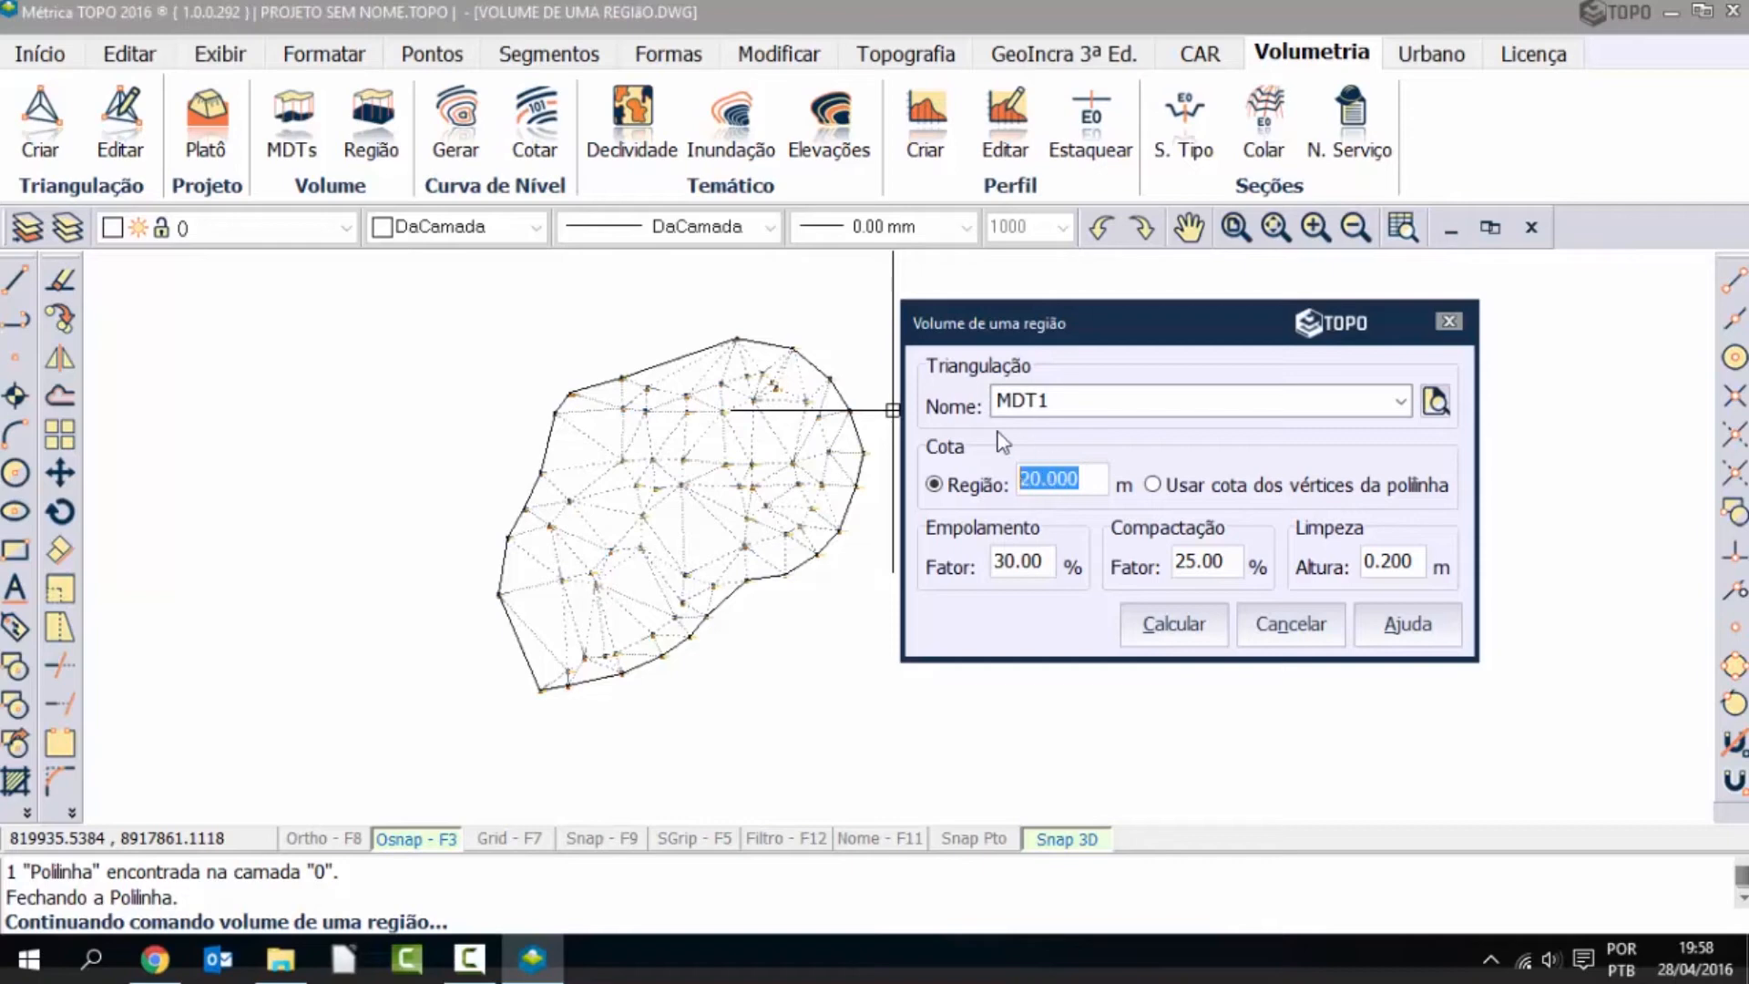
{"action": "mouse_move", "coordinate": [1053, 484]}
{"action": "left_click", "coordinate": [1191, 493]}
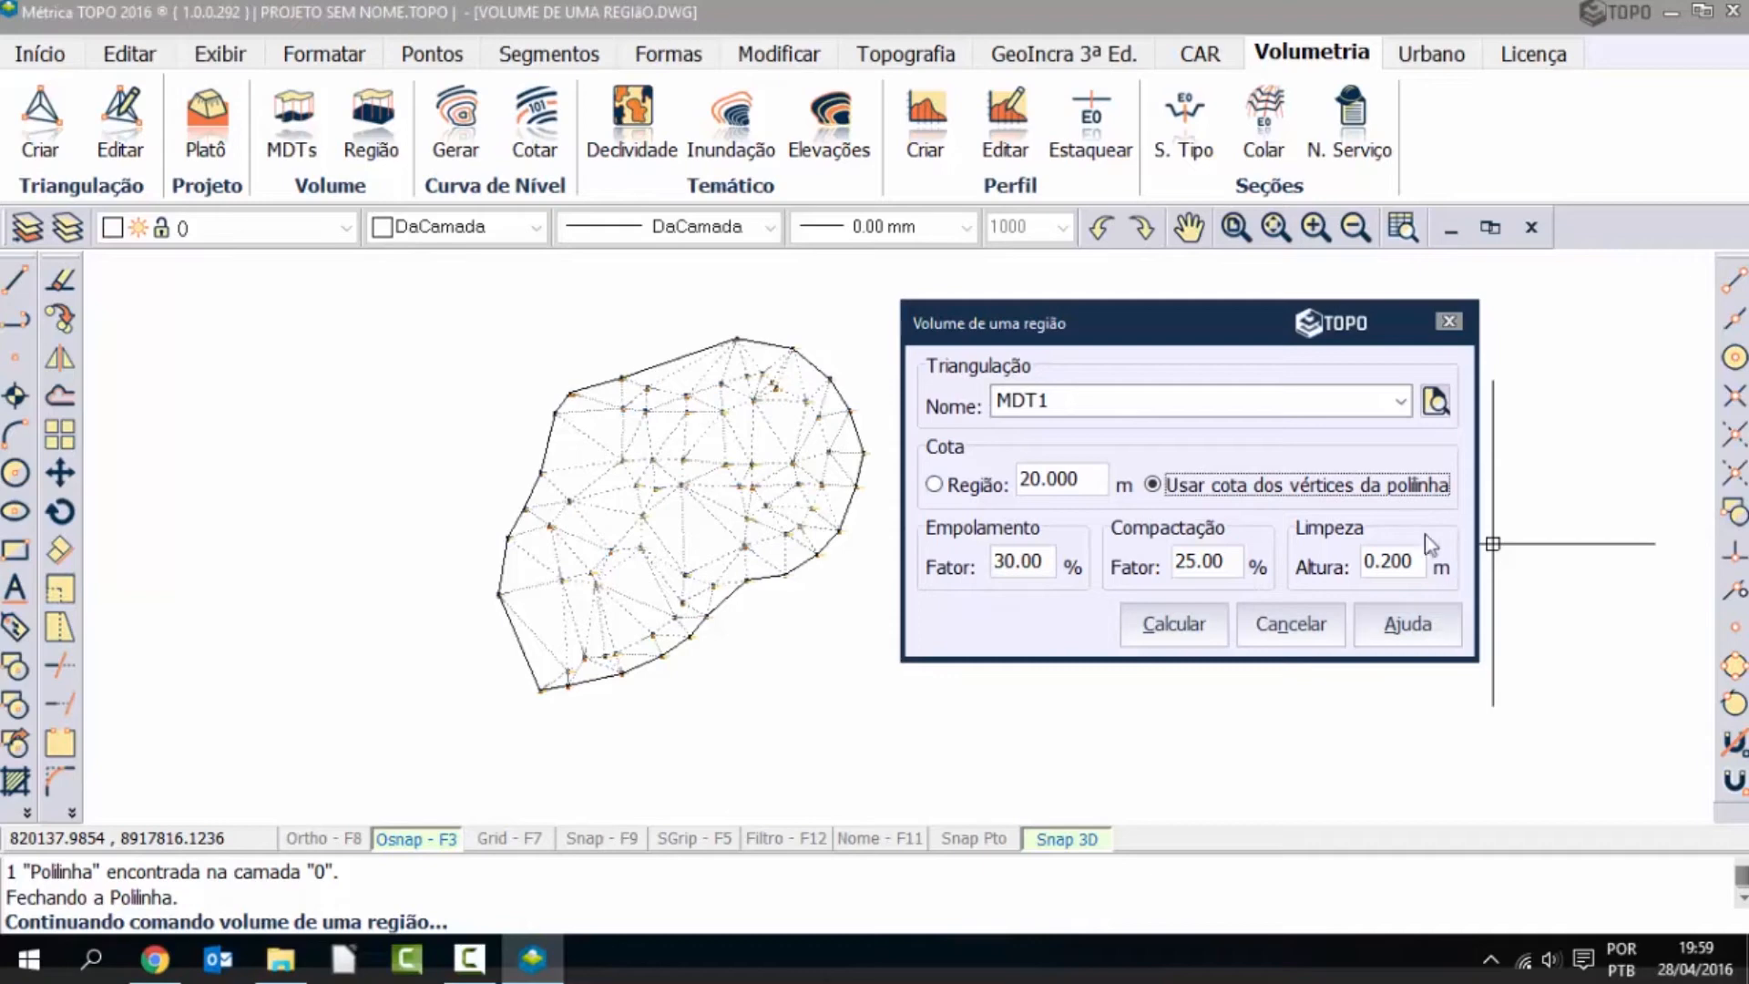
Clear the swelling factor, the compaction factor and the cleaning height for the region volume.
{"action": "left_click_drag", "start_coordinate": [1042, 570], "coordinate": [982, 572]}
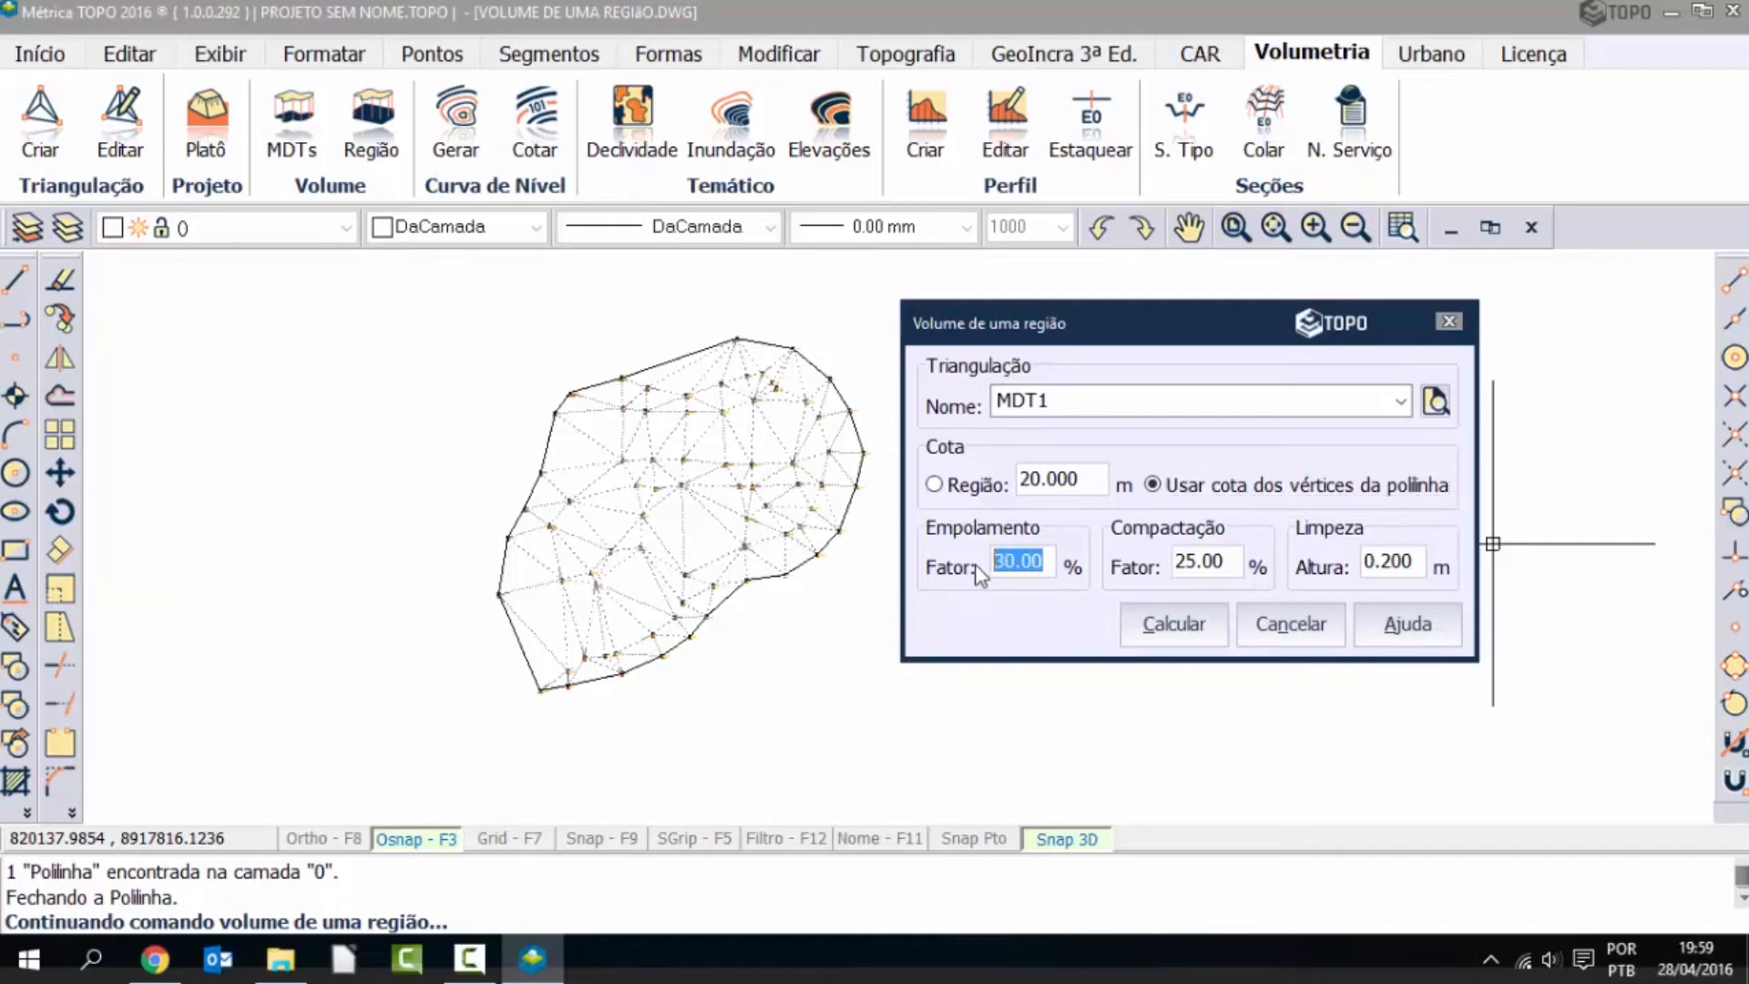
{"action": "key", "text": "BackSpace"}
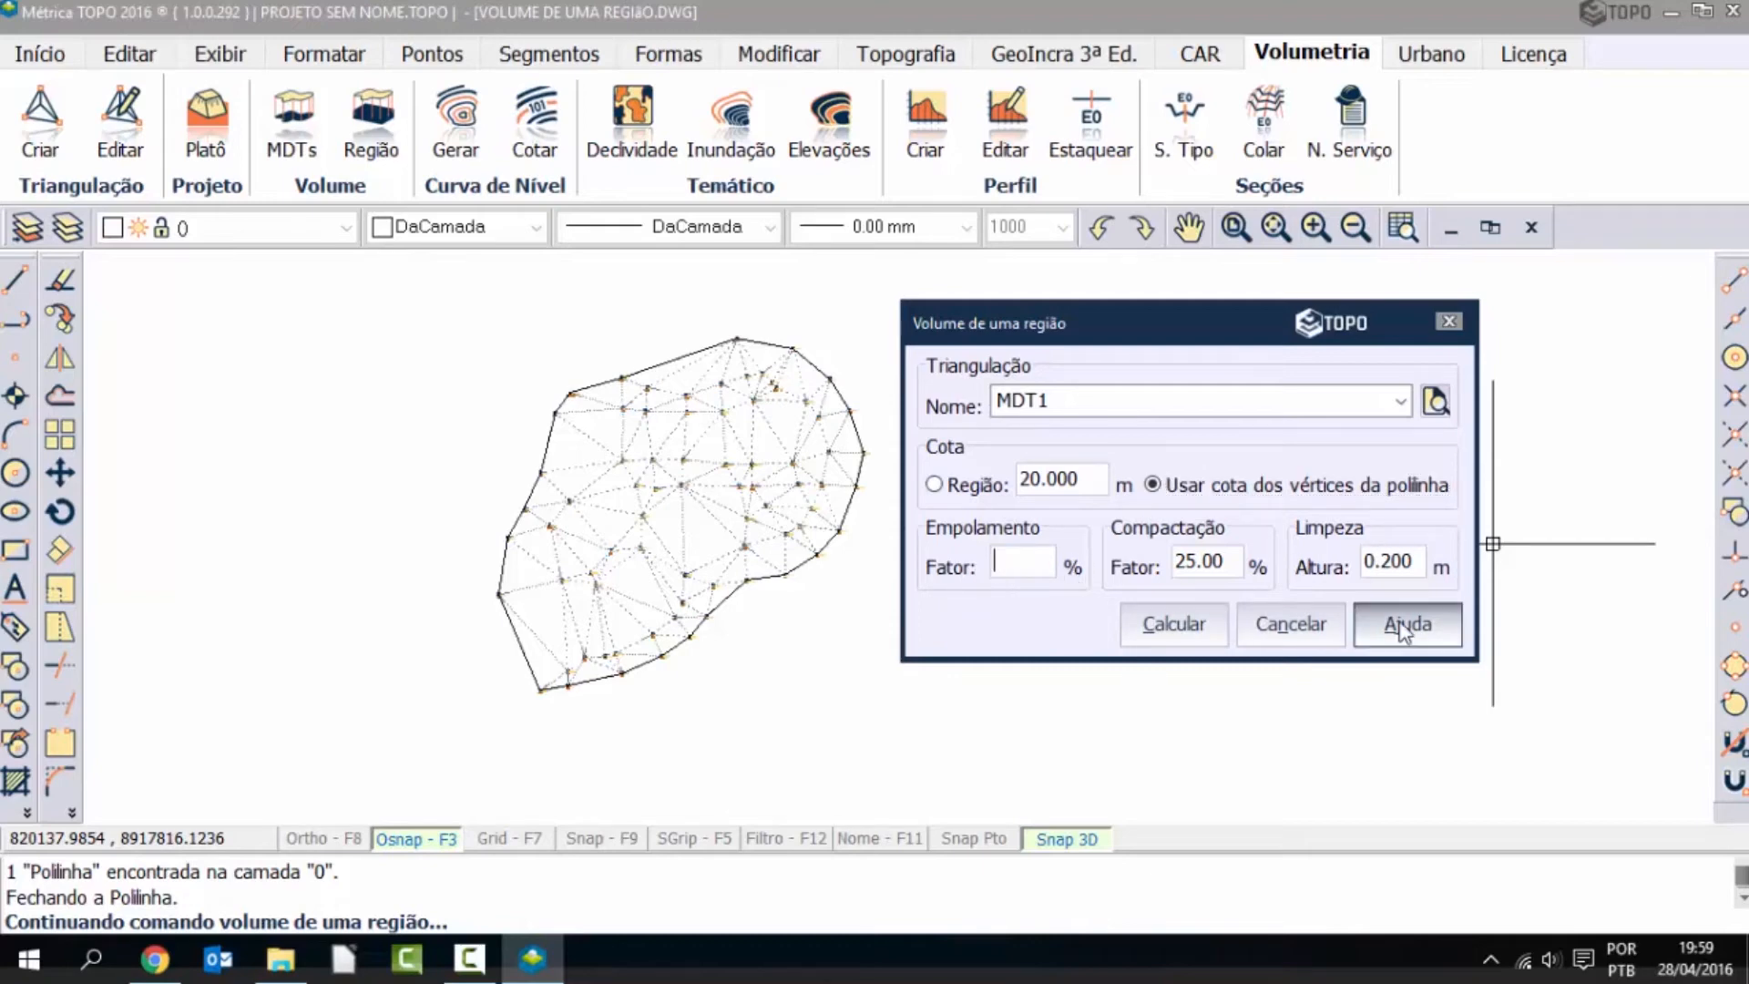
{"action": "left_click_drag", "start_coordinate": [1206, 565], "coordinate": [1162, 561]}
{"action": "key", "text": "BackSpace"}
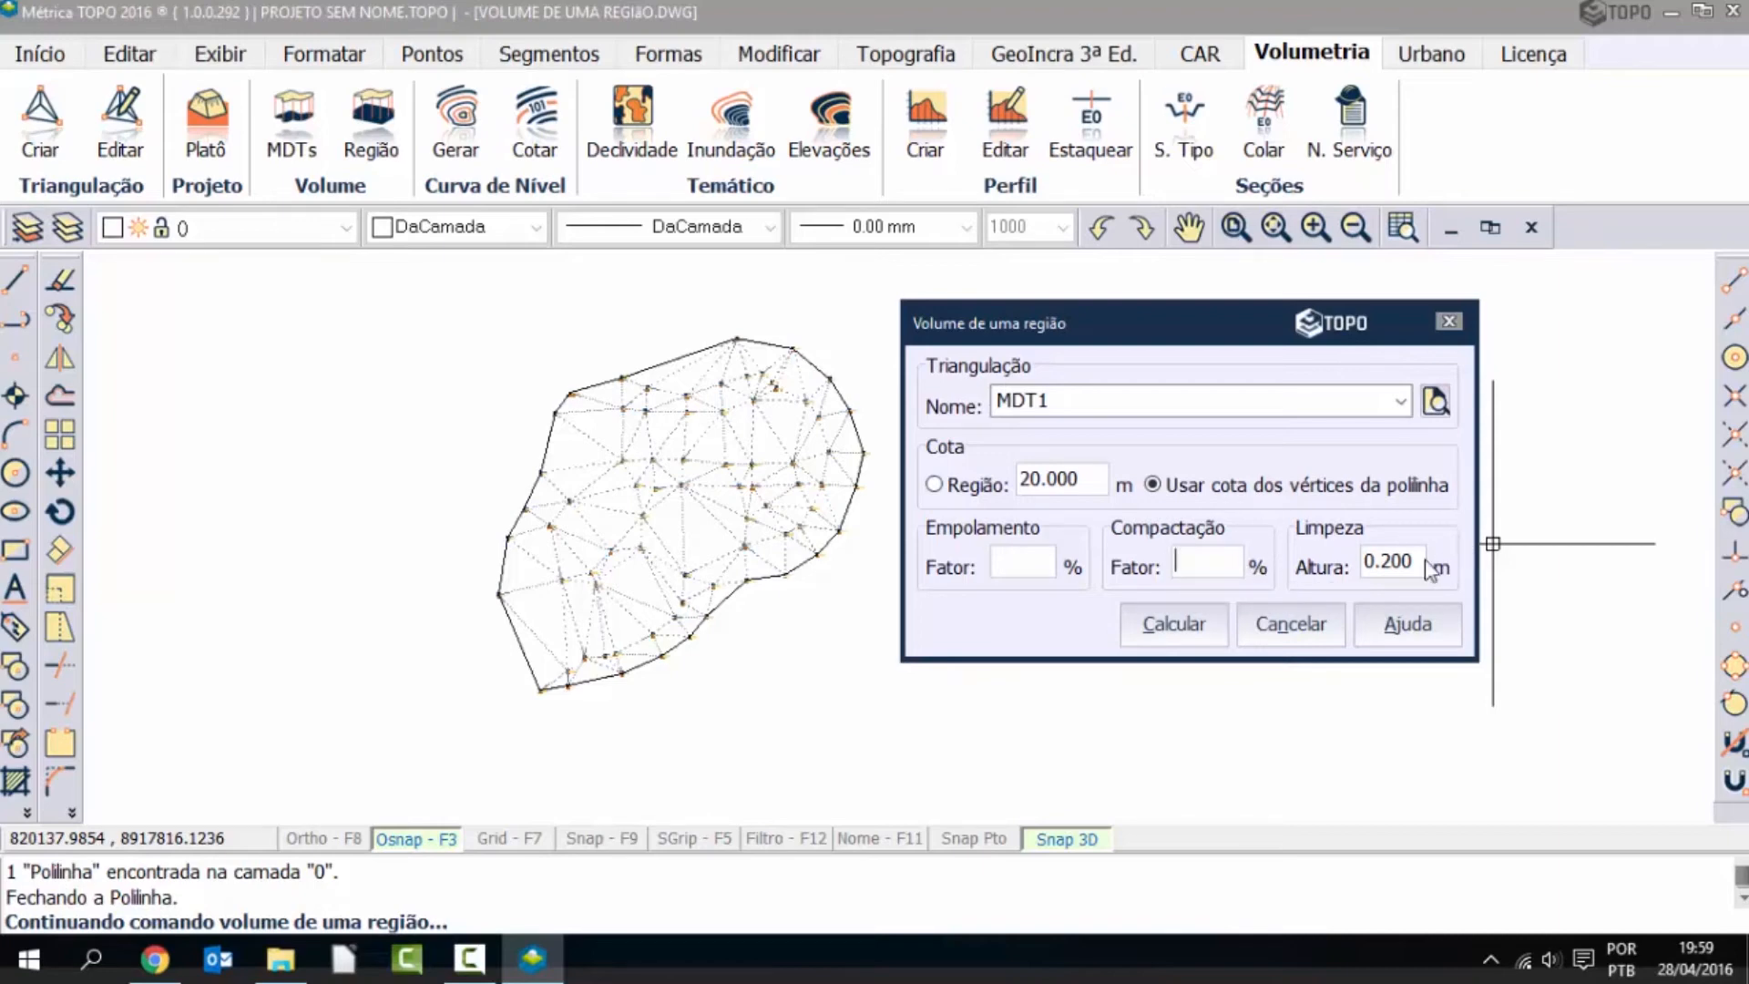
{"action": "left_click_drag", "start_coordinate": [1389, 567], "coordinate": [1325, 569]}
{"action": "key", "text": "BackSpace"}
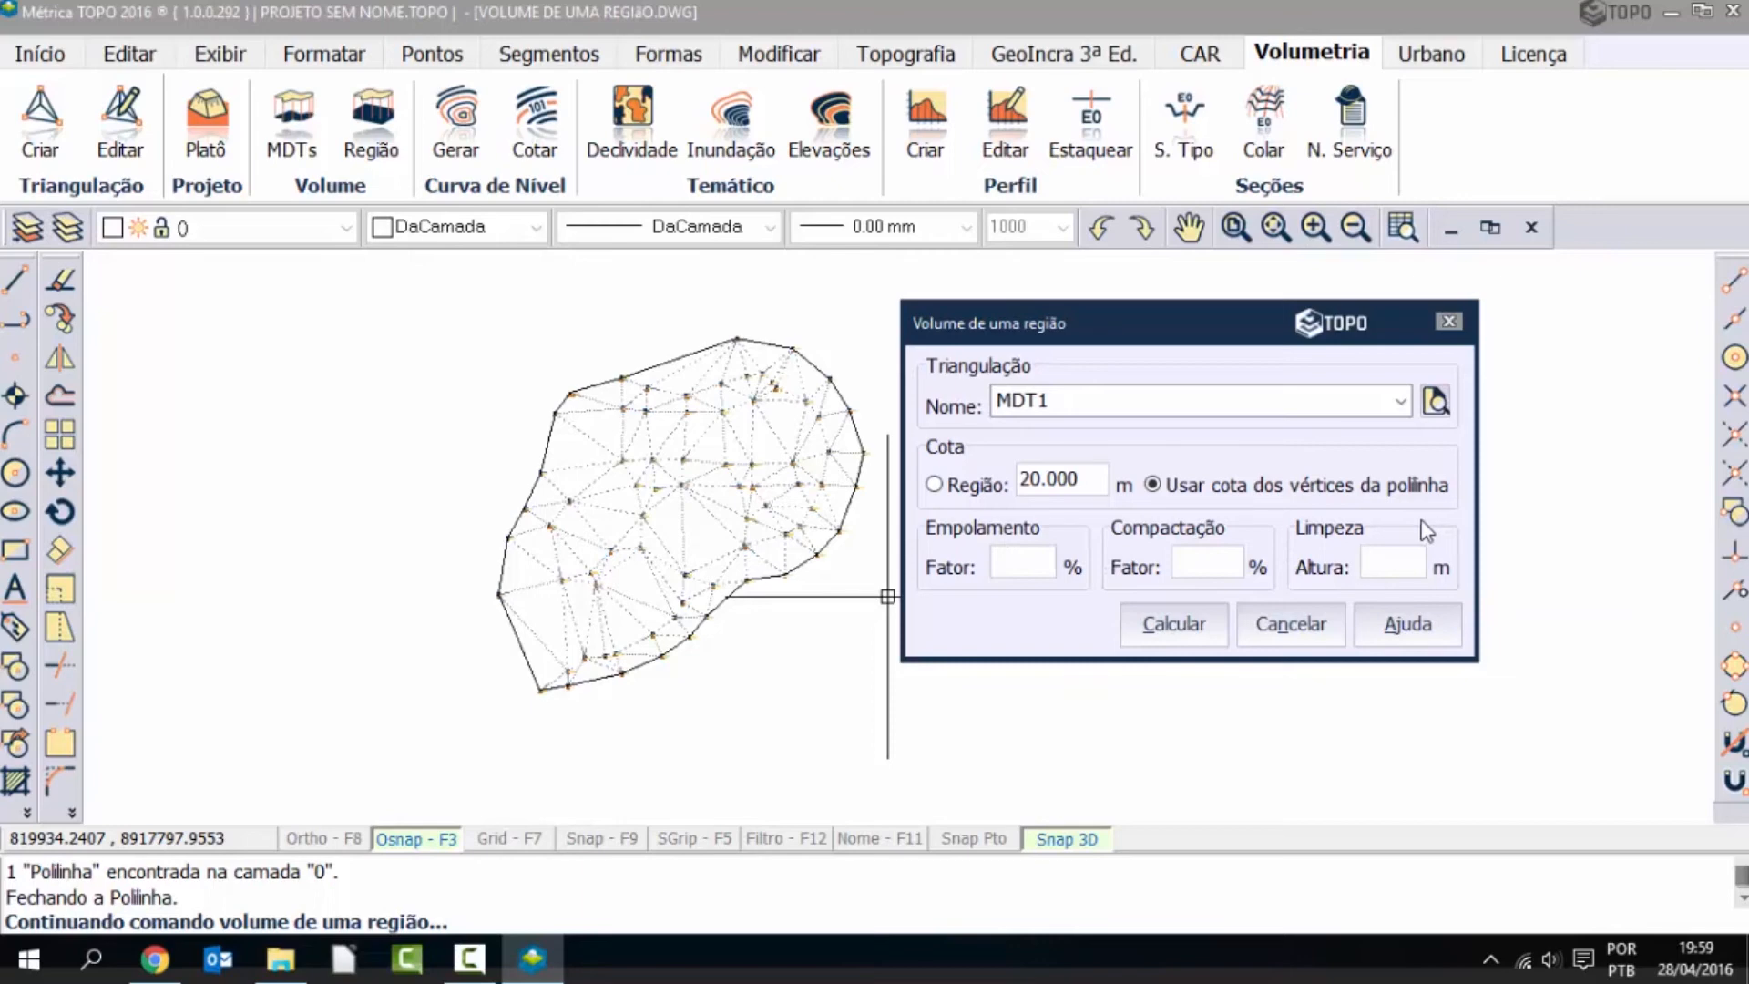
Calculate the region's volume against the MDT1 triangulation and copy the results before closing them.
{"action": "left_click", "coordinate": [1172, 628]}
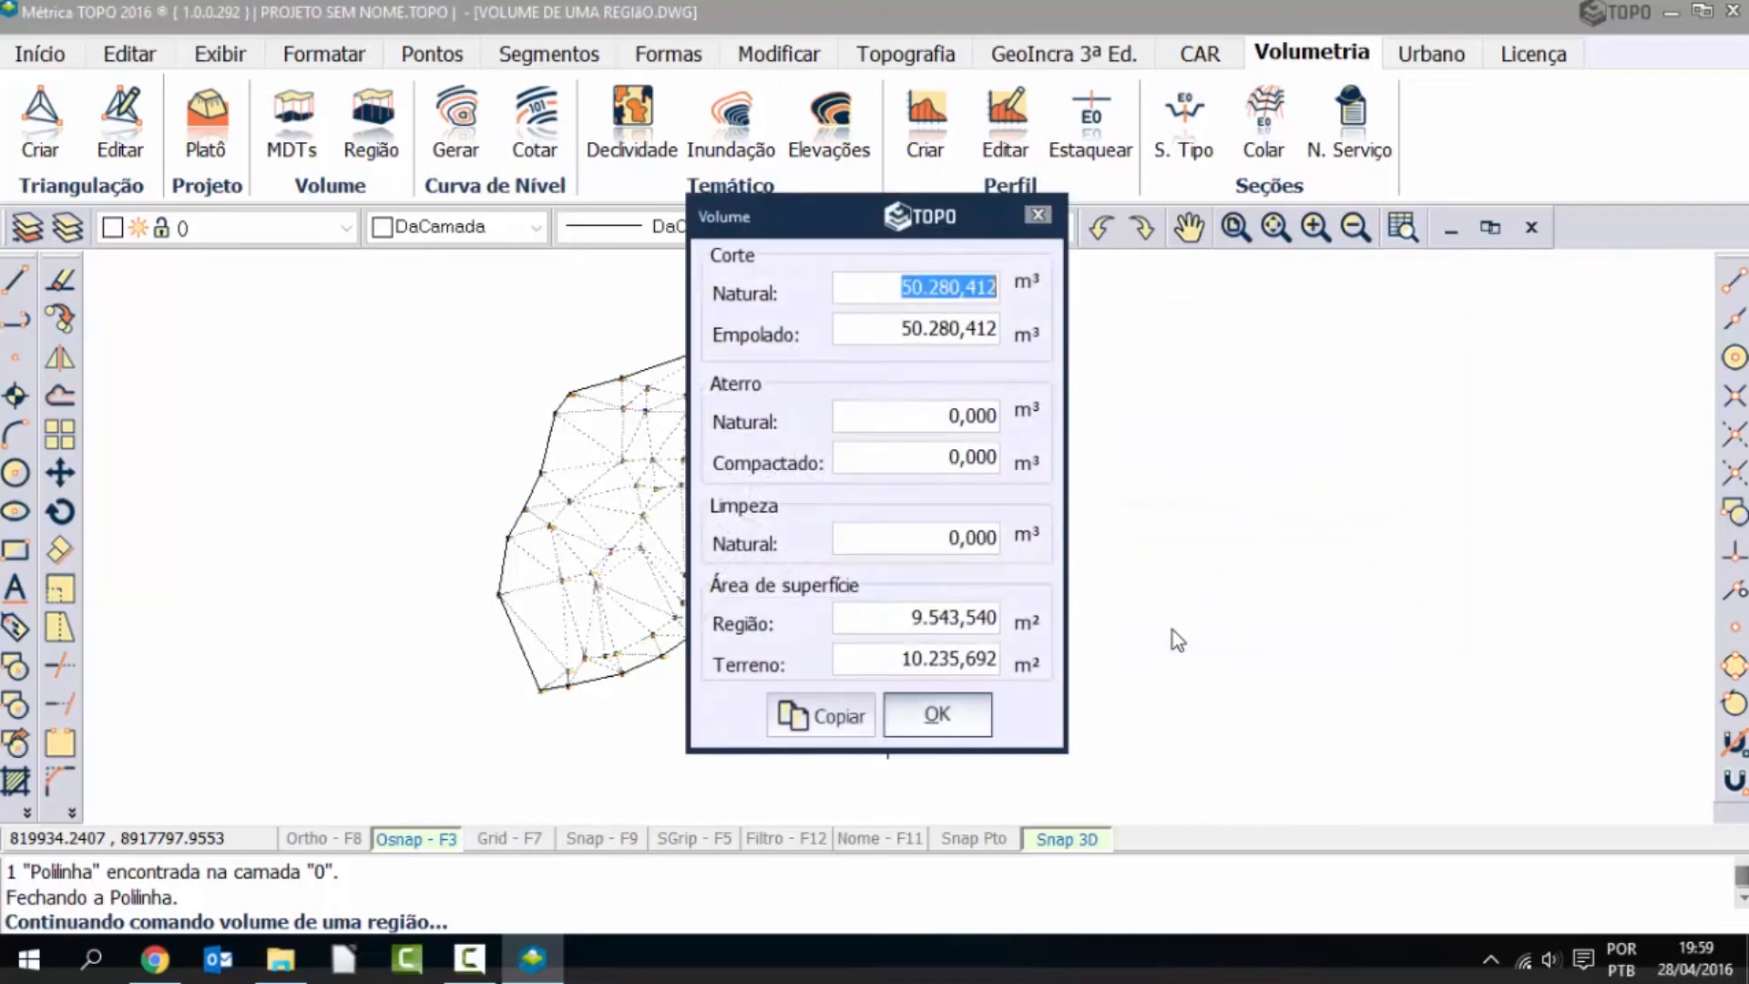
{"action": "left_click_drag", "start_coordinate": [929, 222], "coordinate": [1200, 233]}
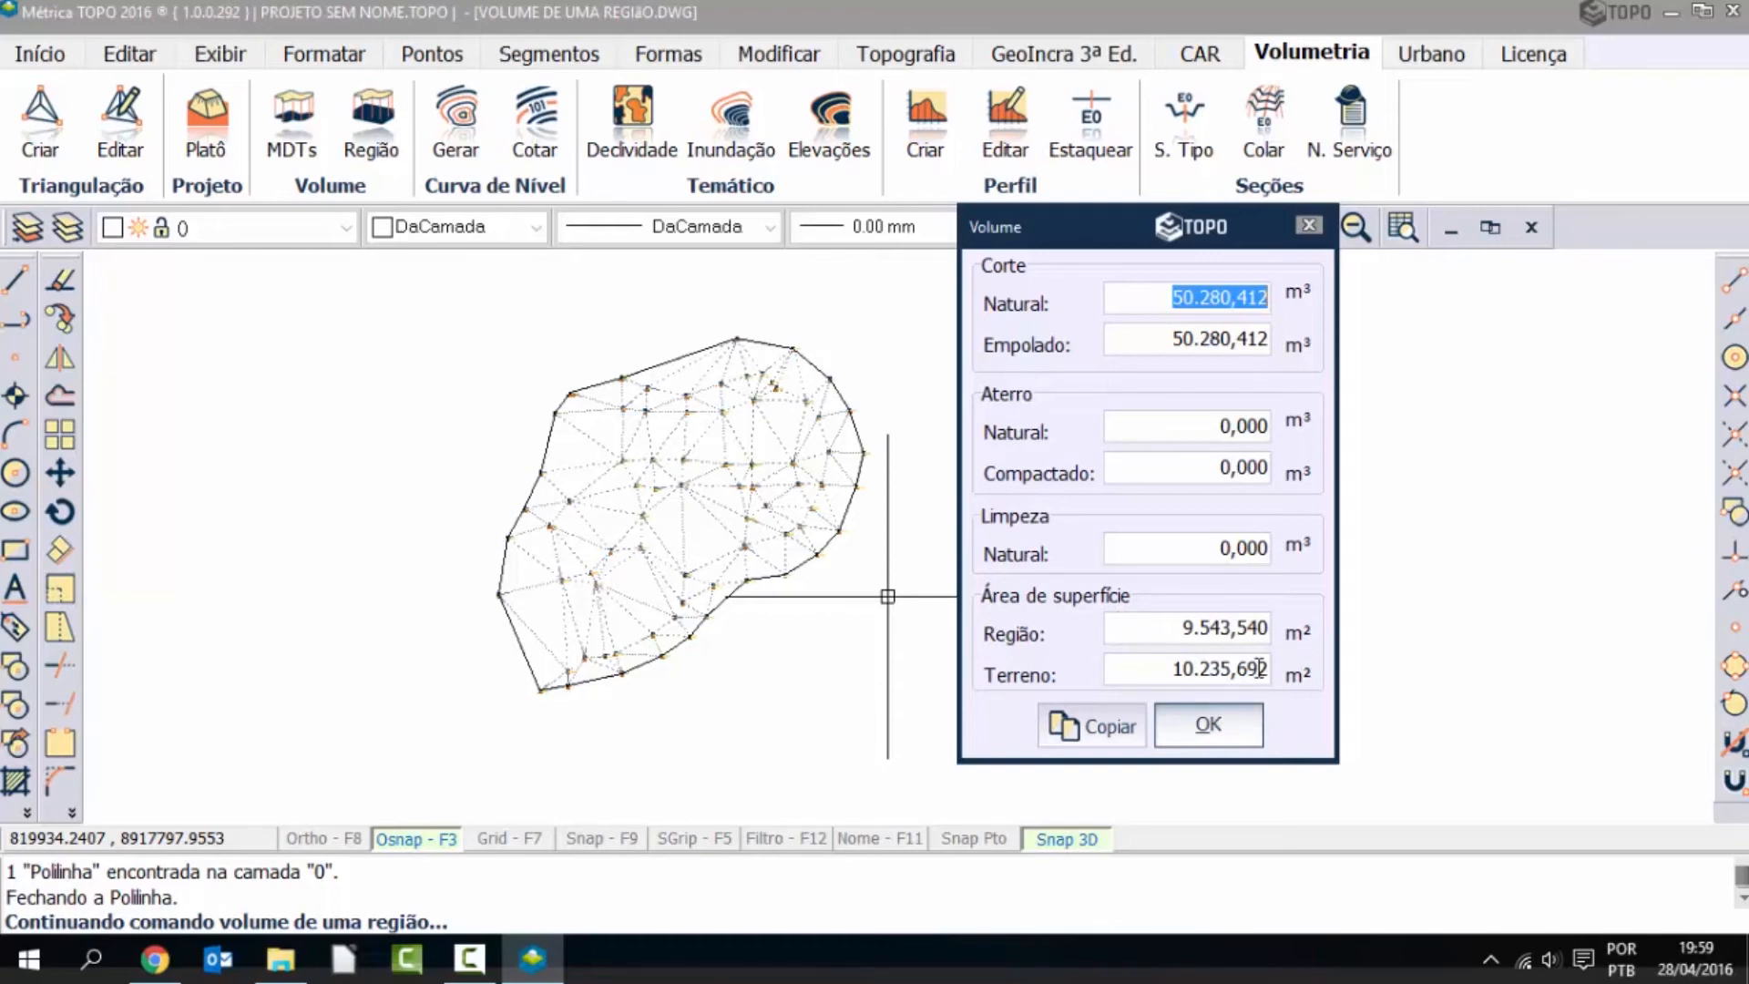
{"action": "left_click", "coordinate": [1094, 734]}
{"action": "left_click", "coordinate": [1209, 726]}
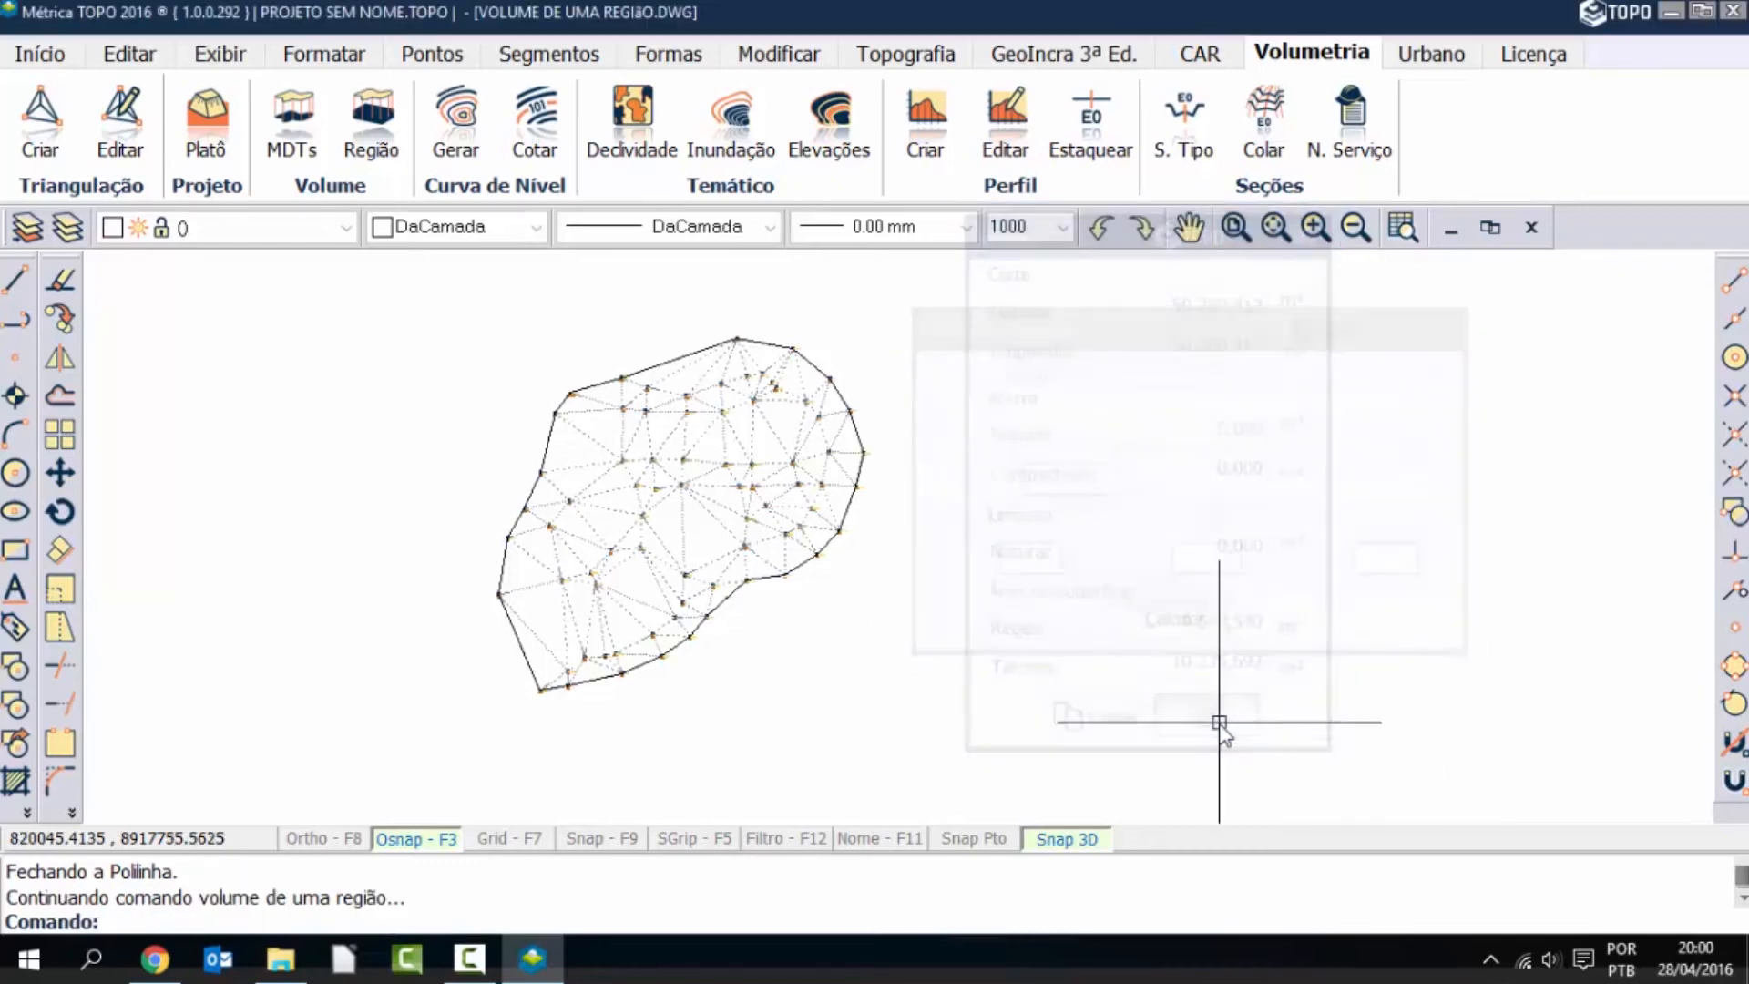
Start a text object just east of the terrain boundary and paste the copied volume results as its content.
{"action": "left_click", "coordinate": [15, 590]}
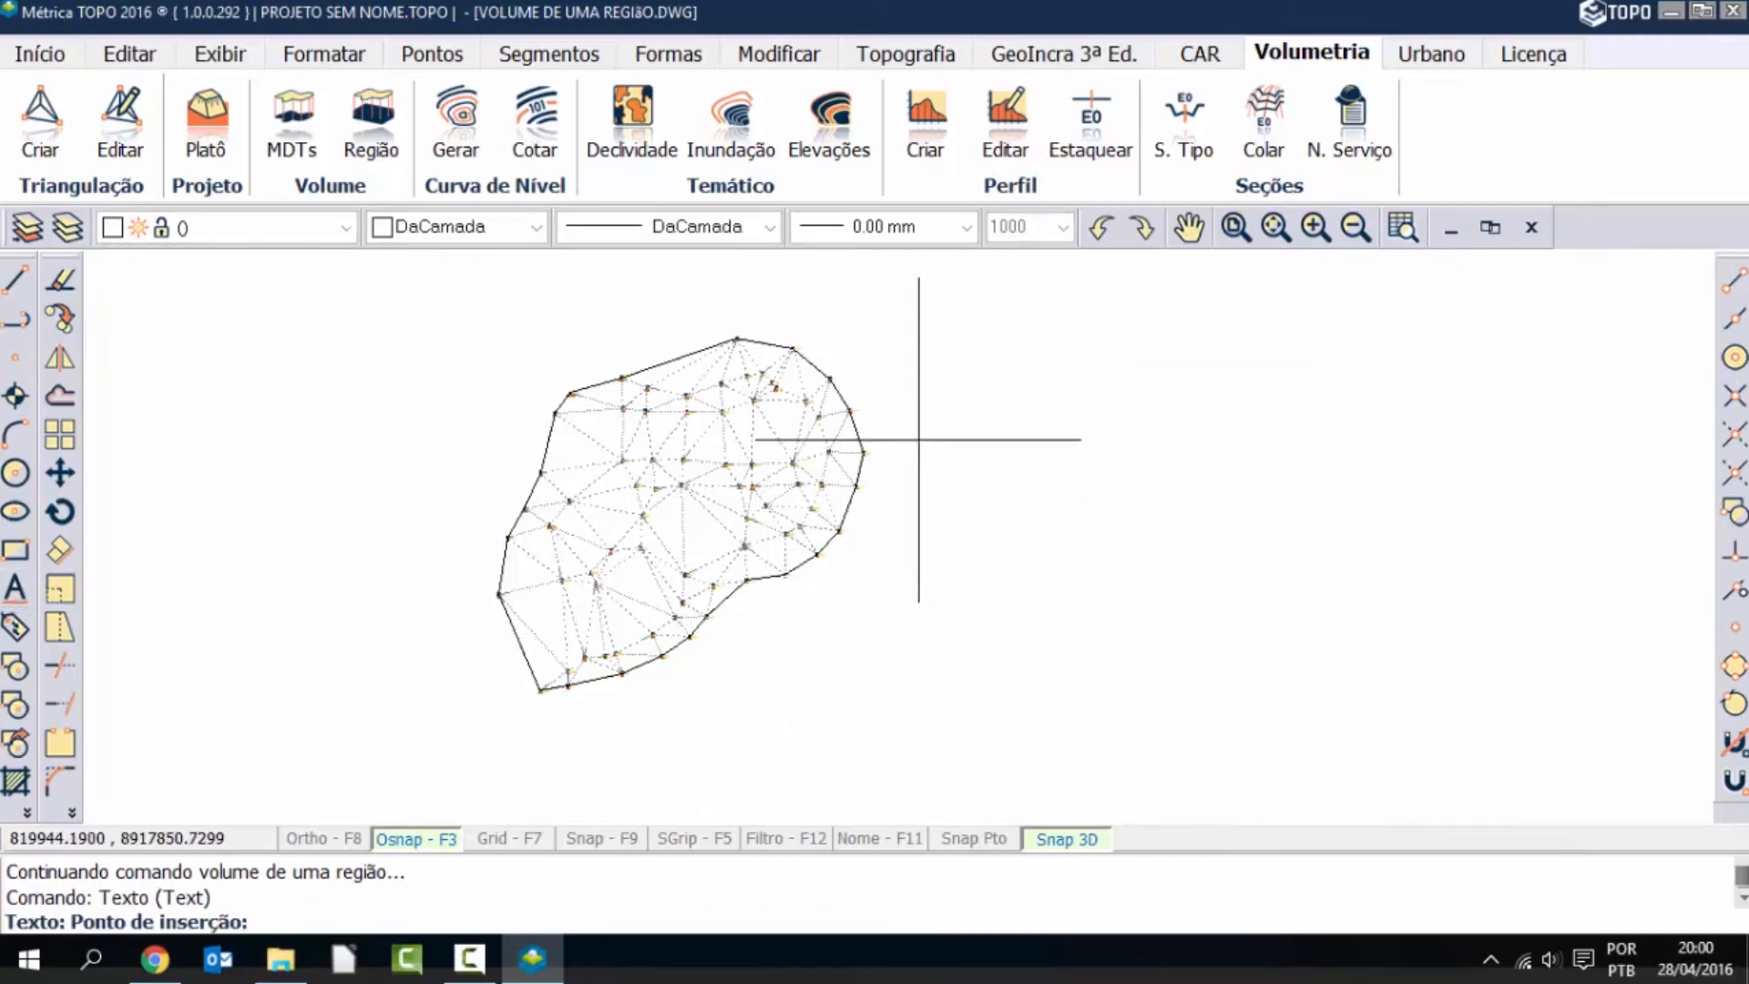
{"action": "left_click", "coordinate": [917, 435]}
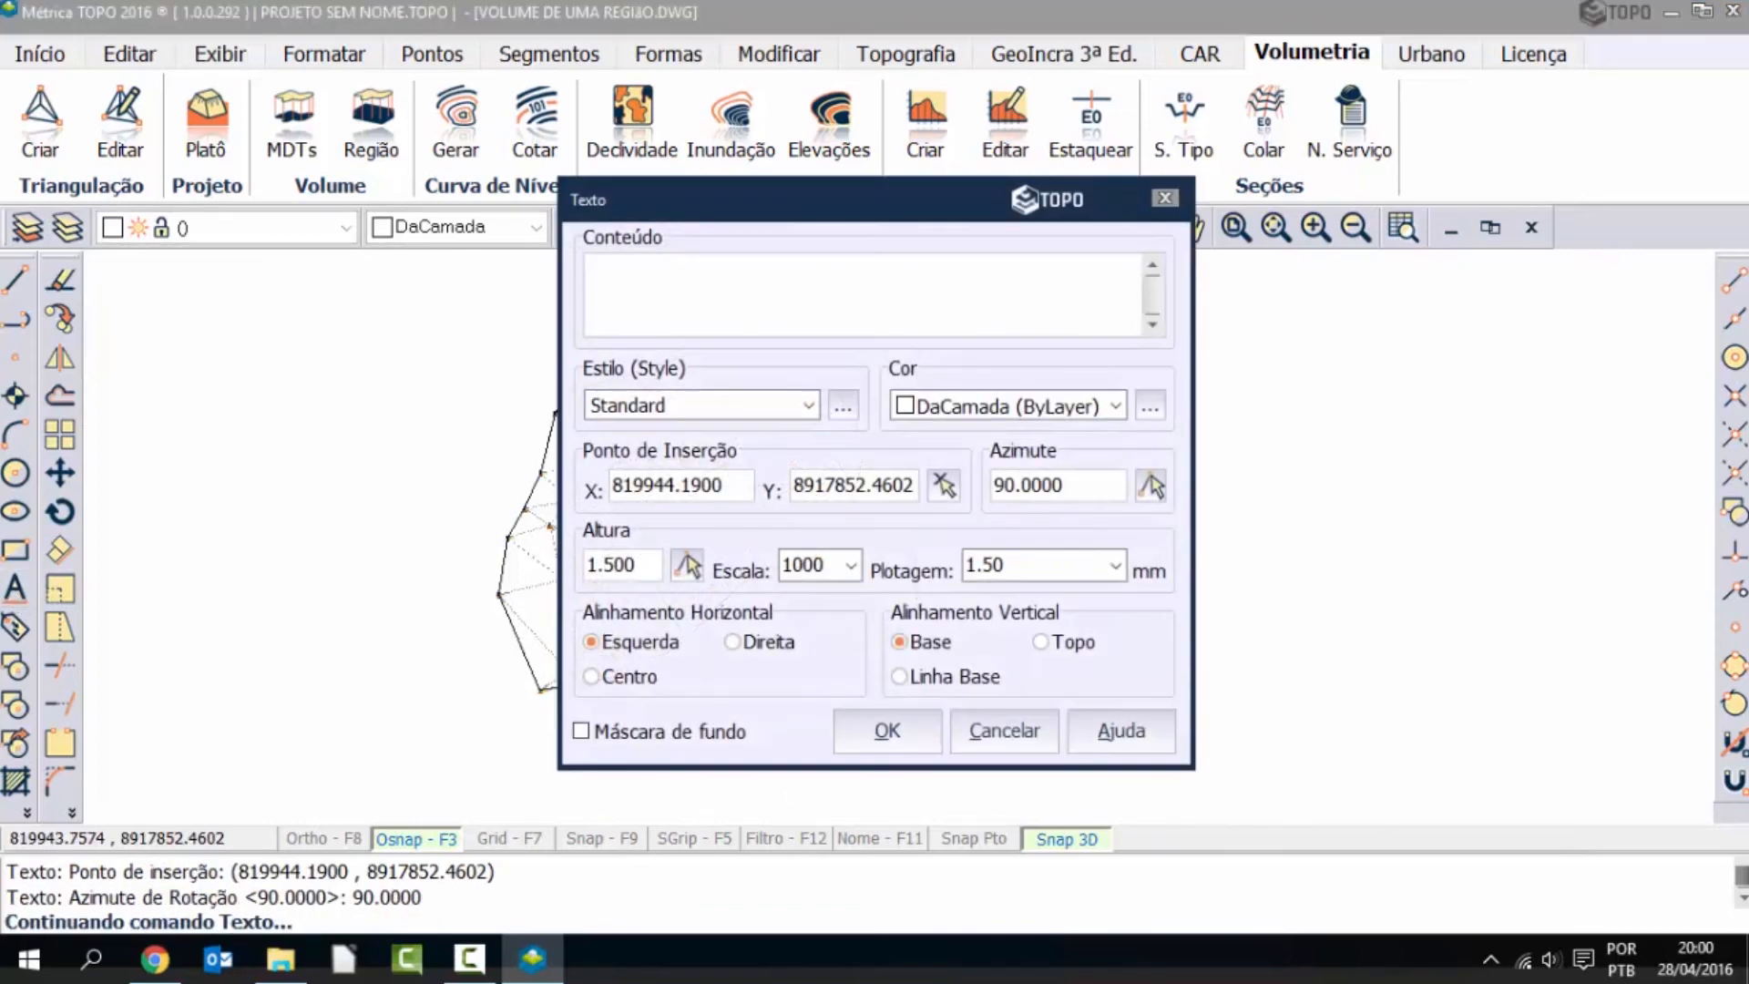
{"action": "right_click", "coordinate": [672, 277]}
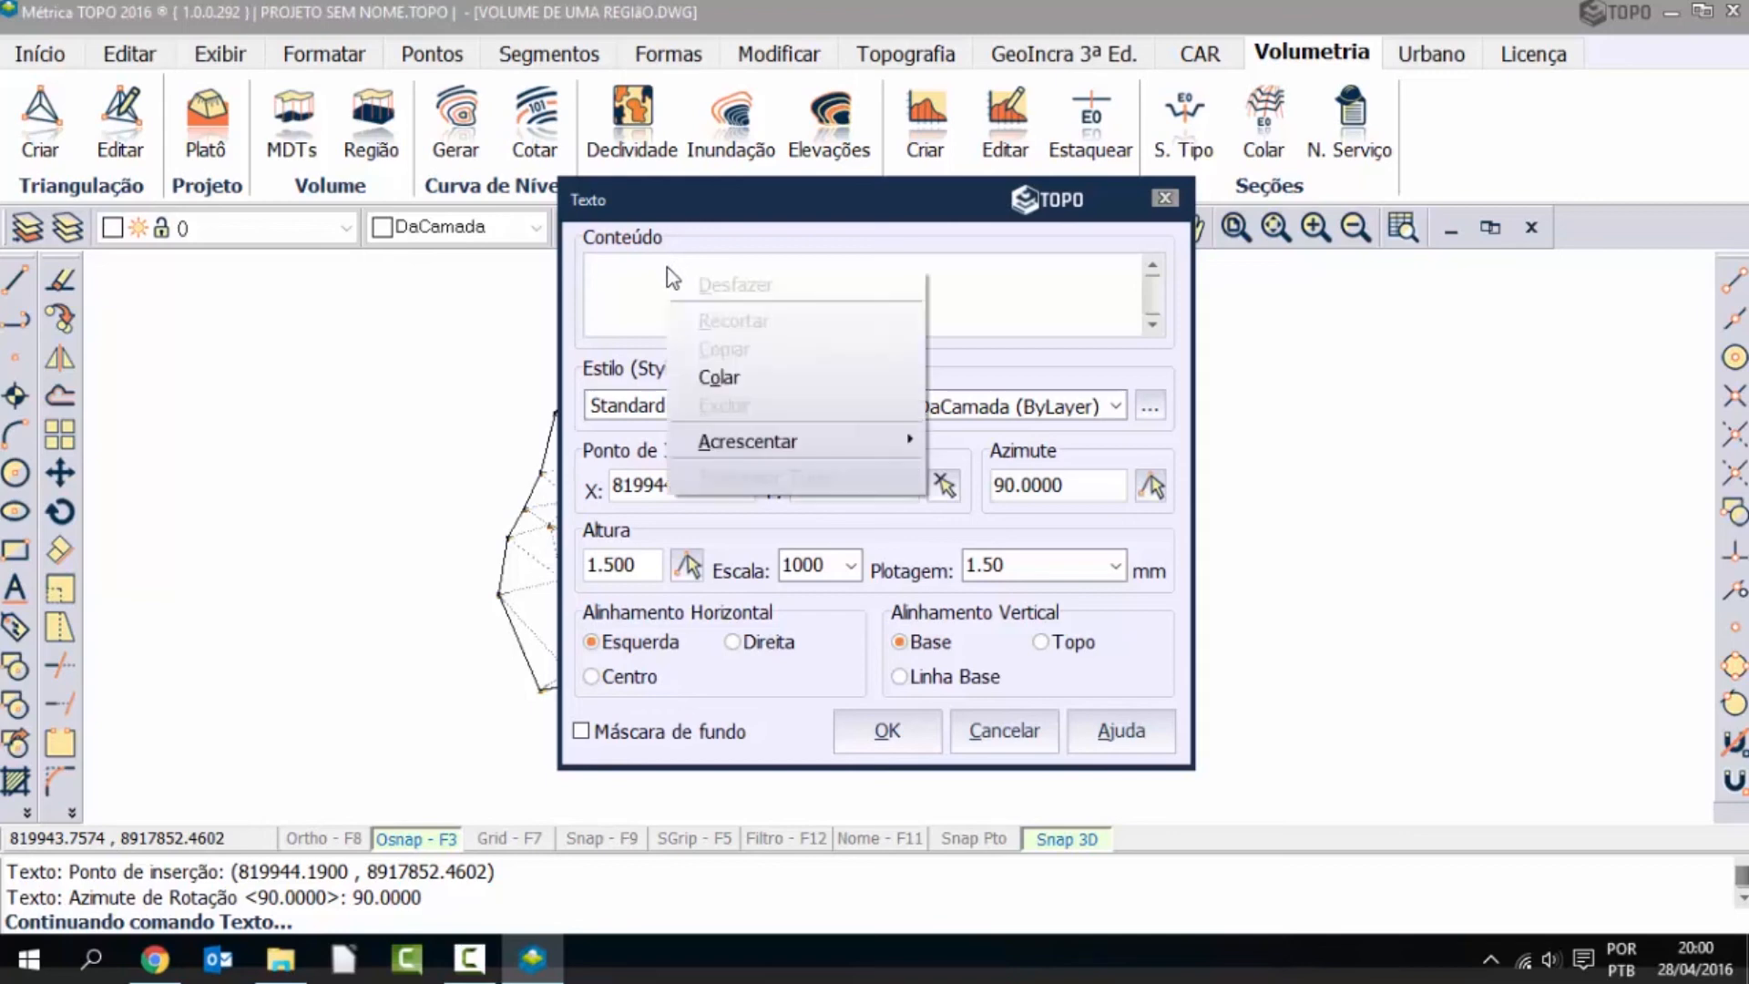
{"action": "left_click", "coordinate": [729, 375]}
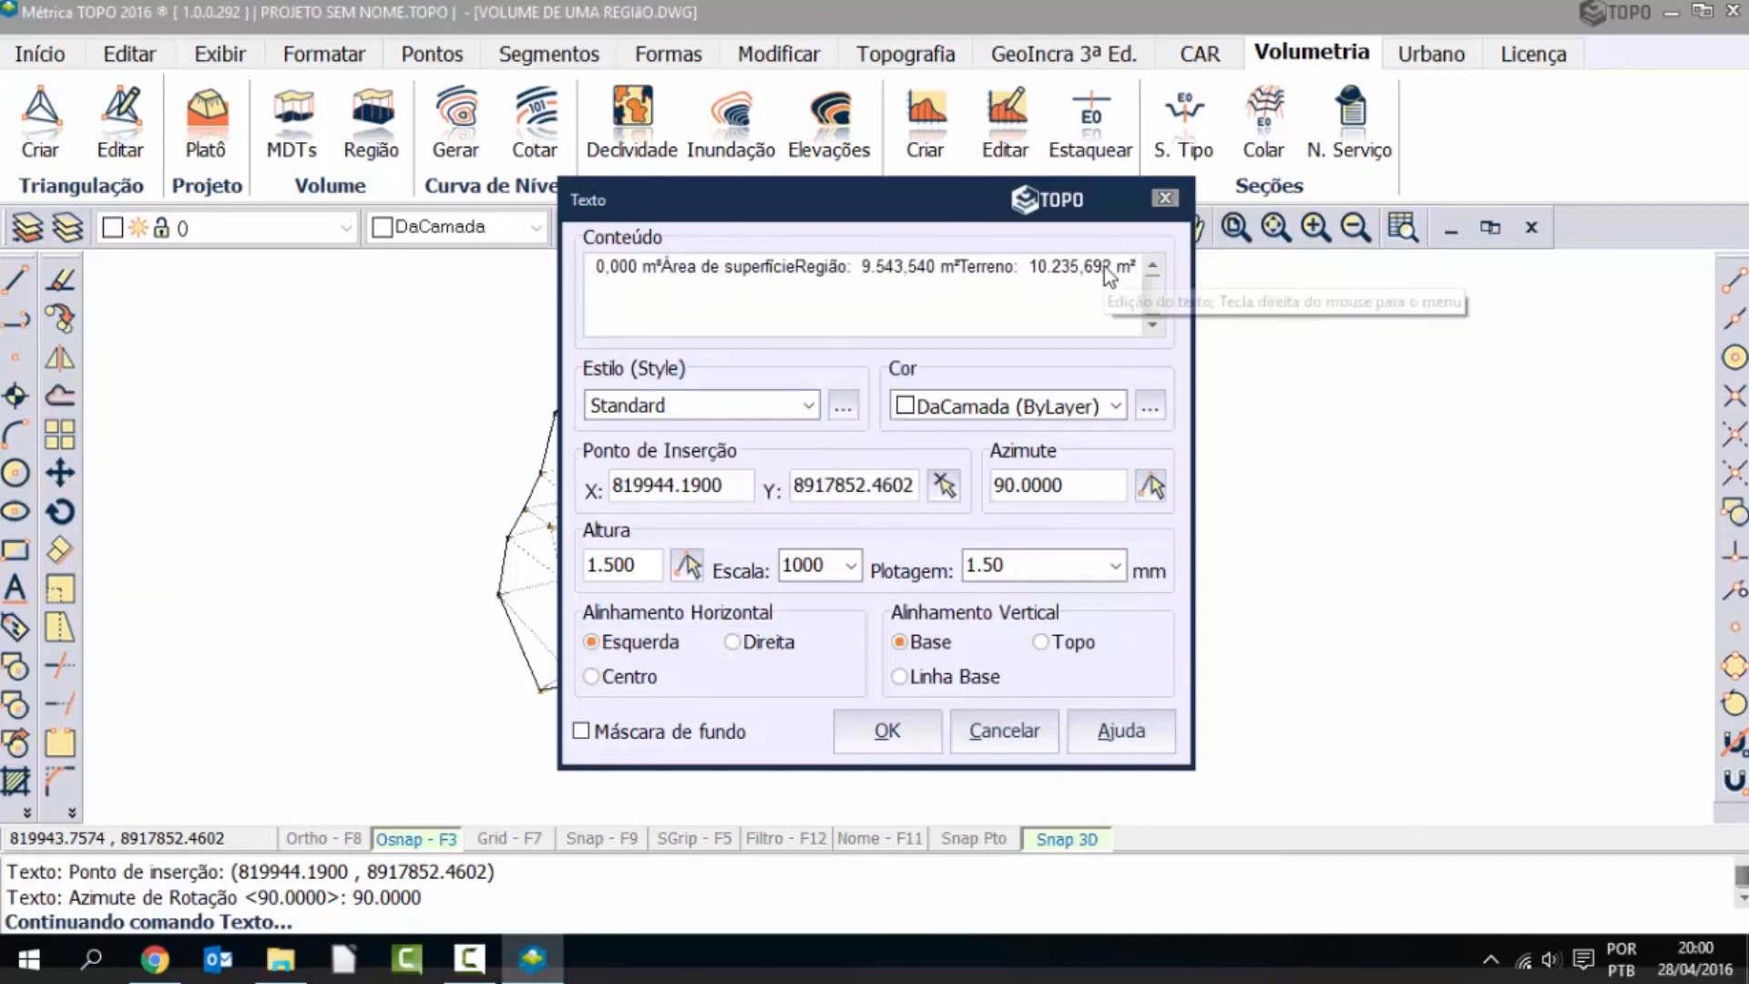
Set the text's plotted height to 3 mm, create it and inspect it in the drawing.
{"action": "left_click", "coordinate": [1015, 558]}
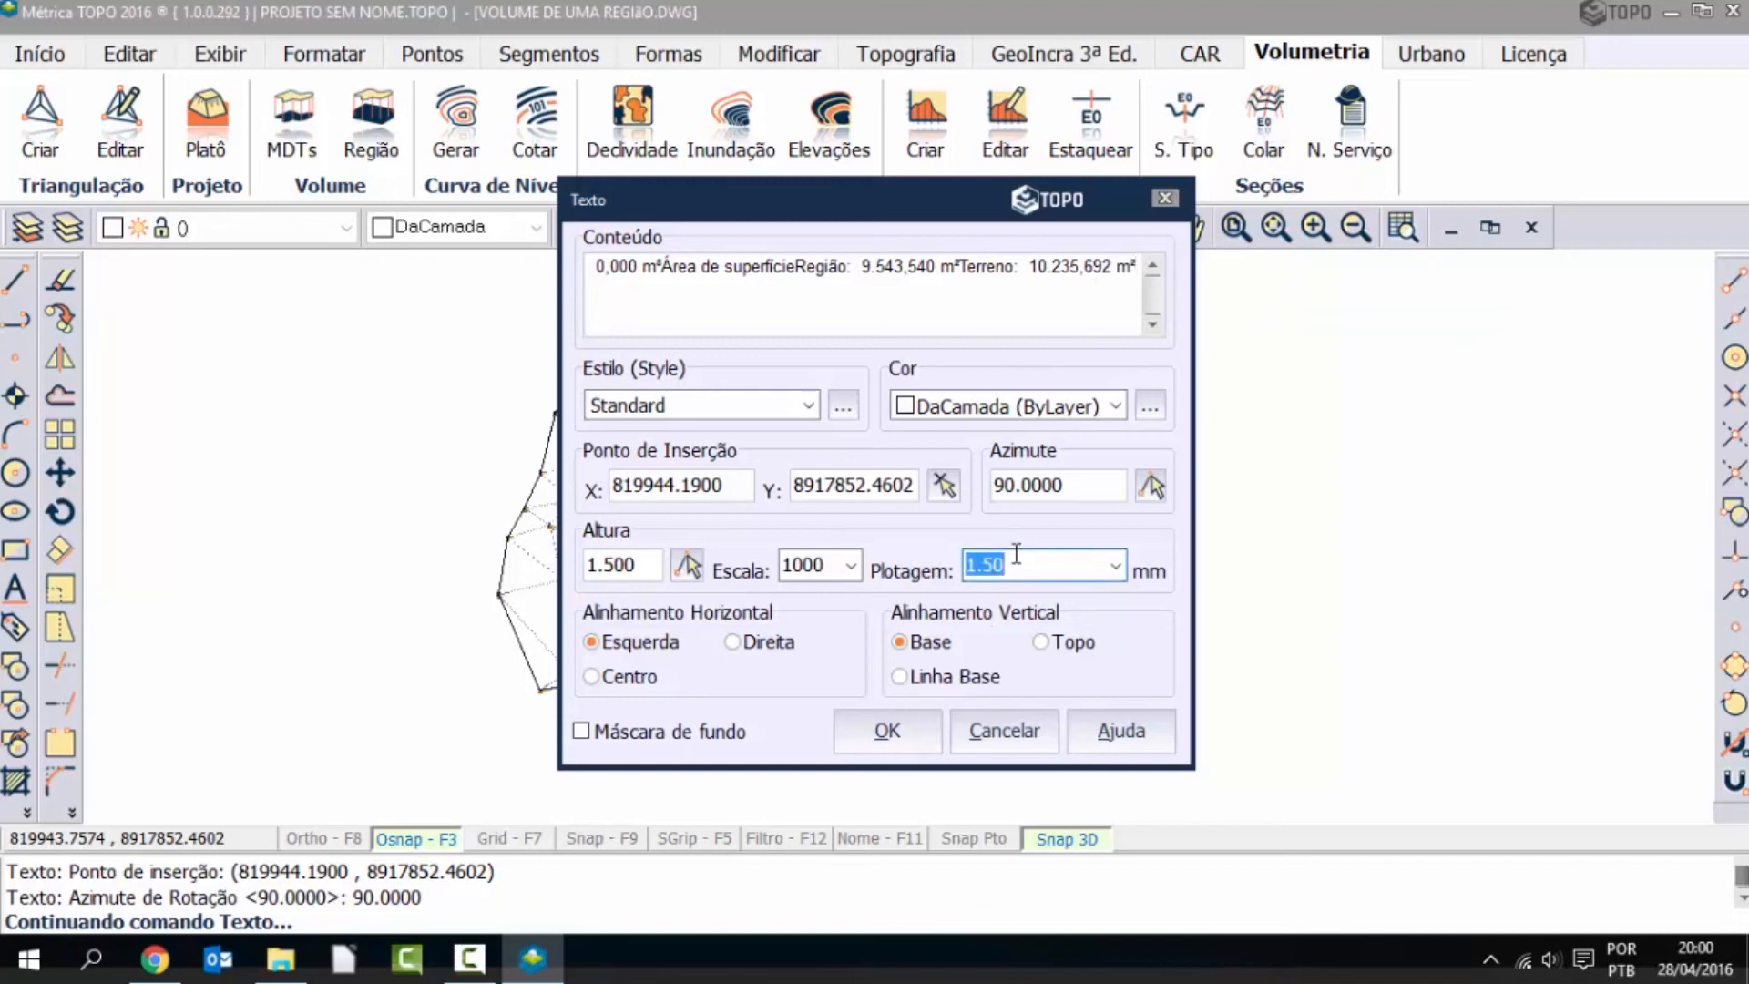
{"action": "type", "text": "3"}
{"action": "left_click", "coordinate": [897, 726]}
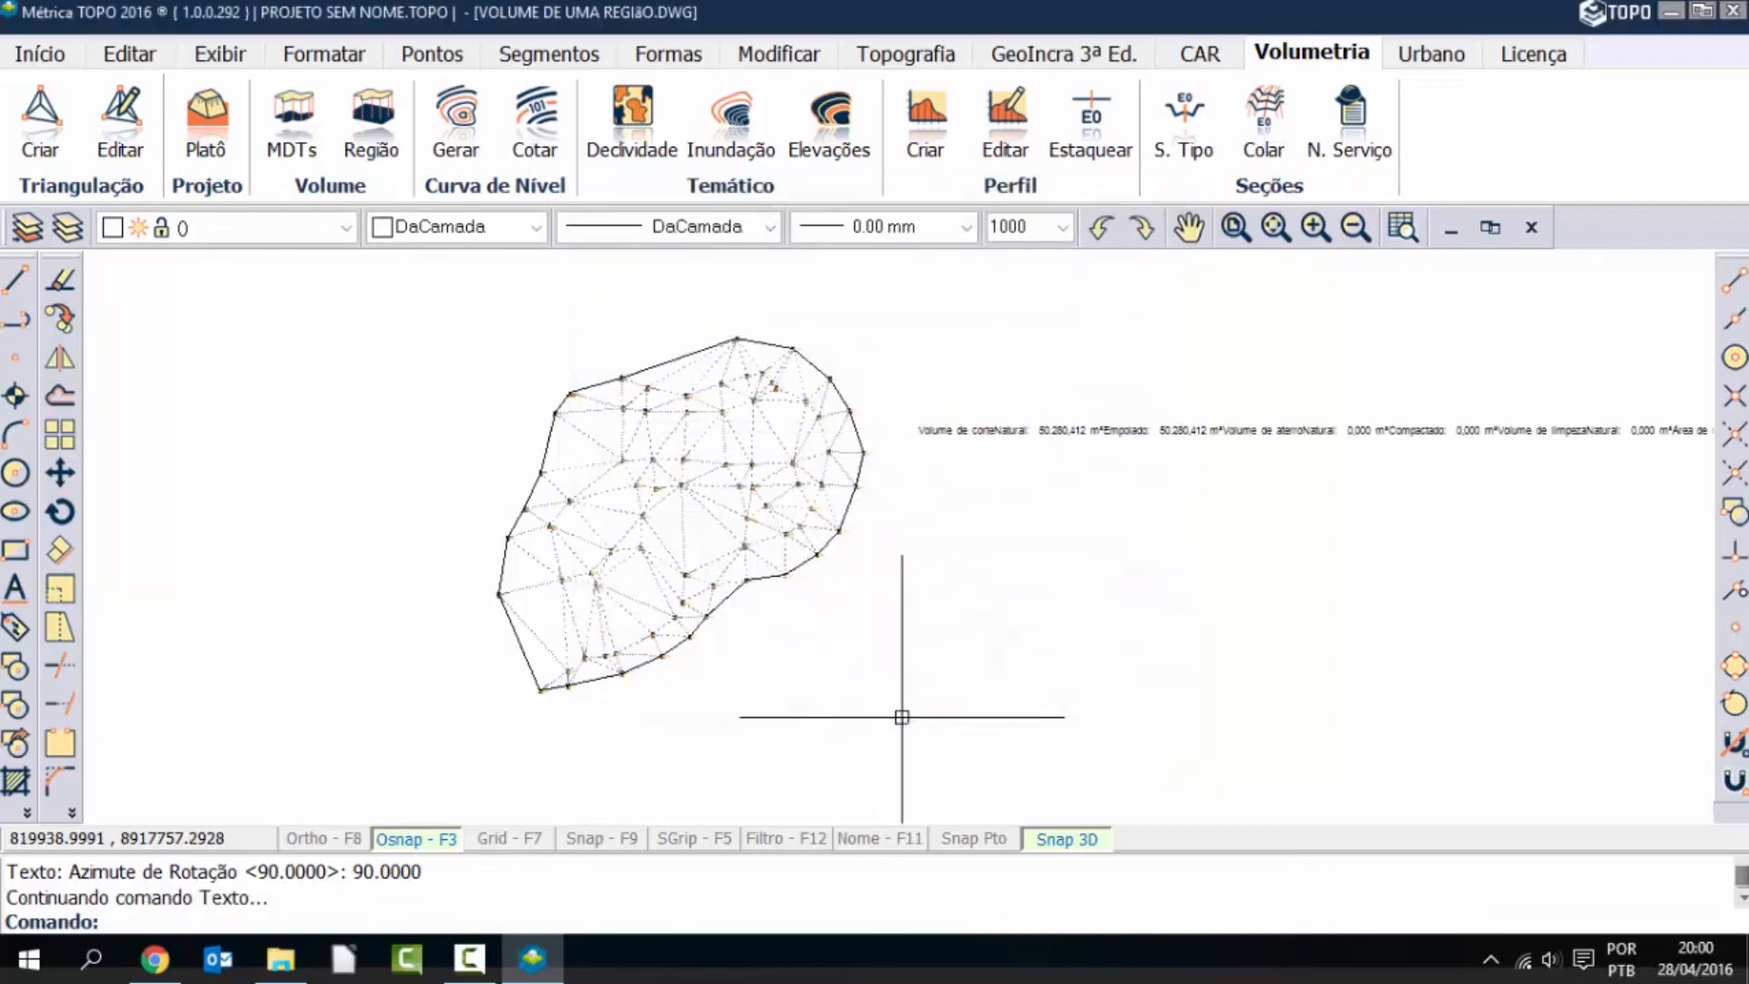
{"action": "scroll", "coordinate": [698, 473], "scroll_direction": "down", "scroll_amount": 2}
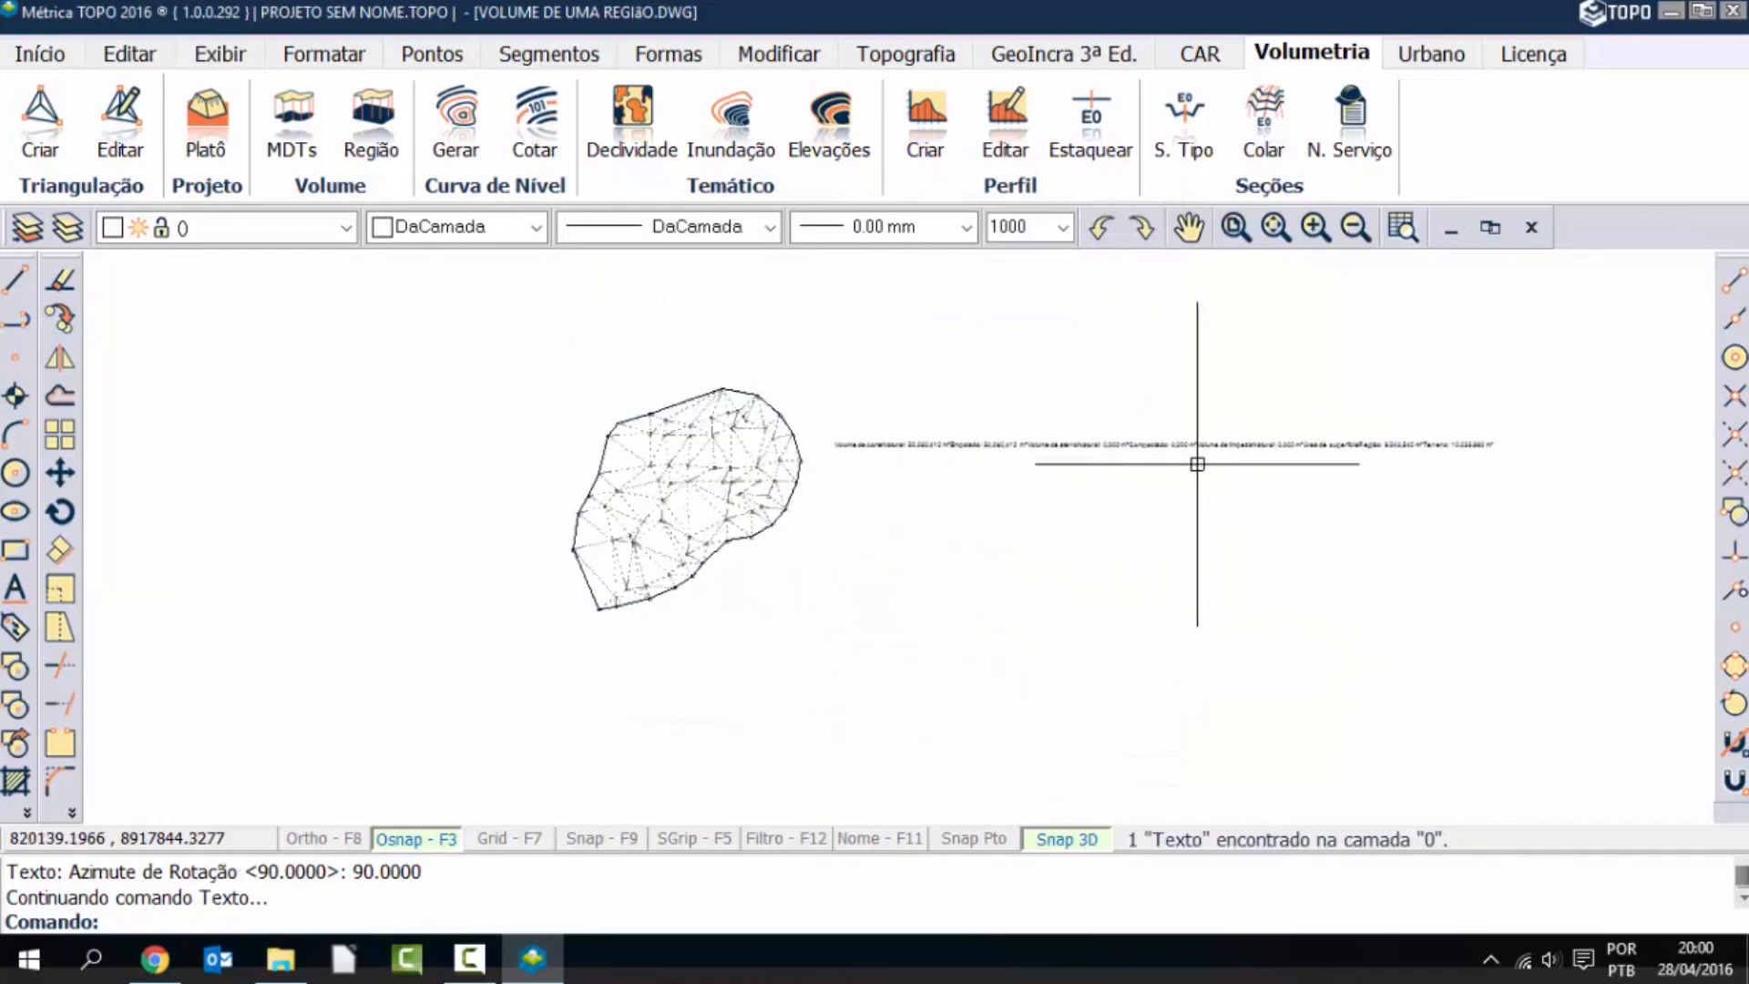
{"action": "scroll", "coordinate": [843, 451], "scroll_direction": "up", "scroll_amount": 3}
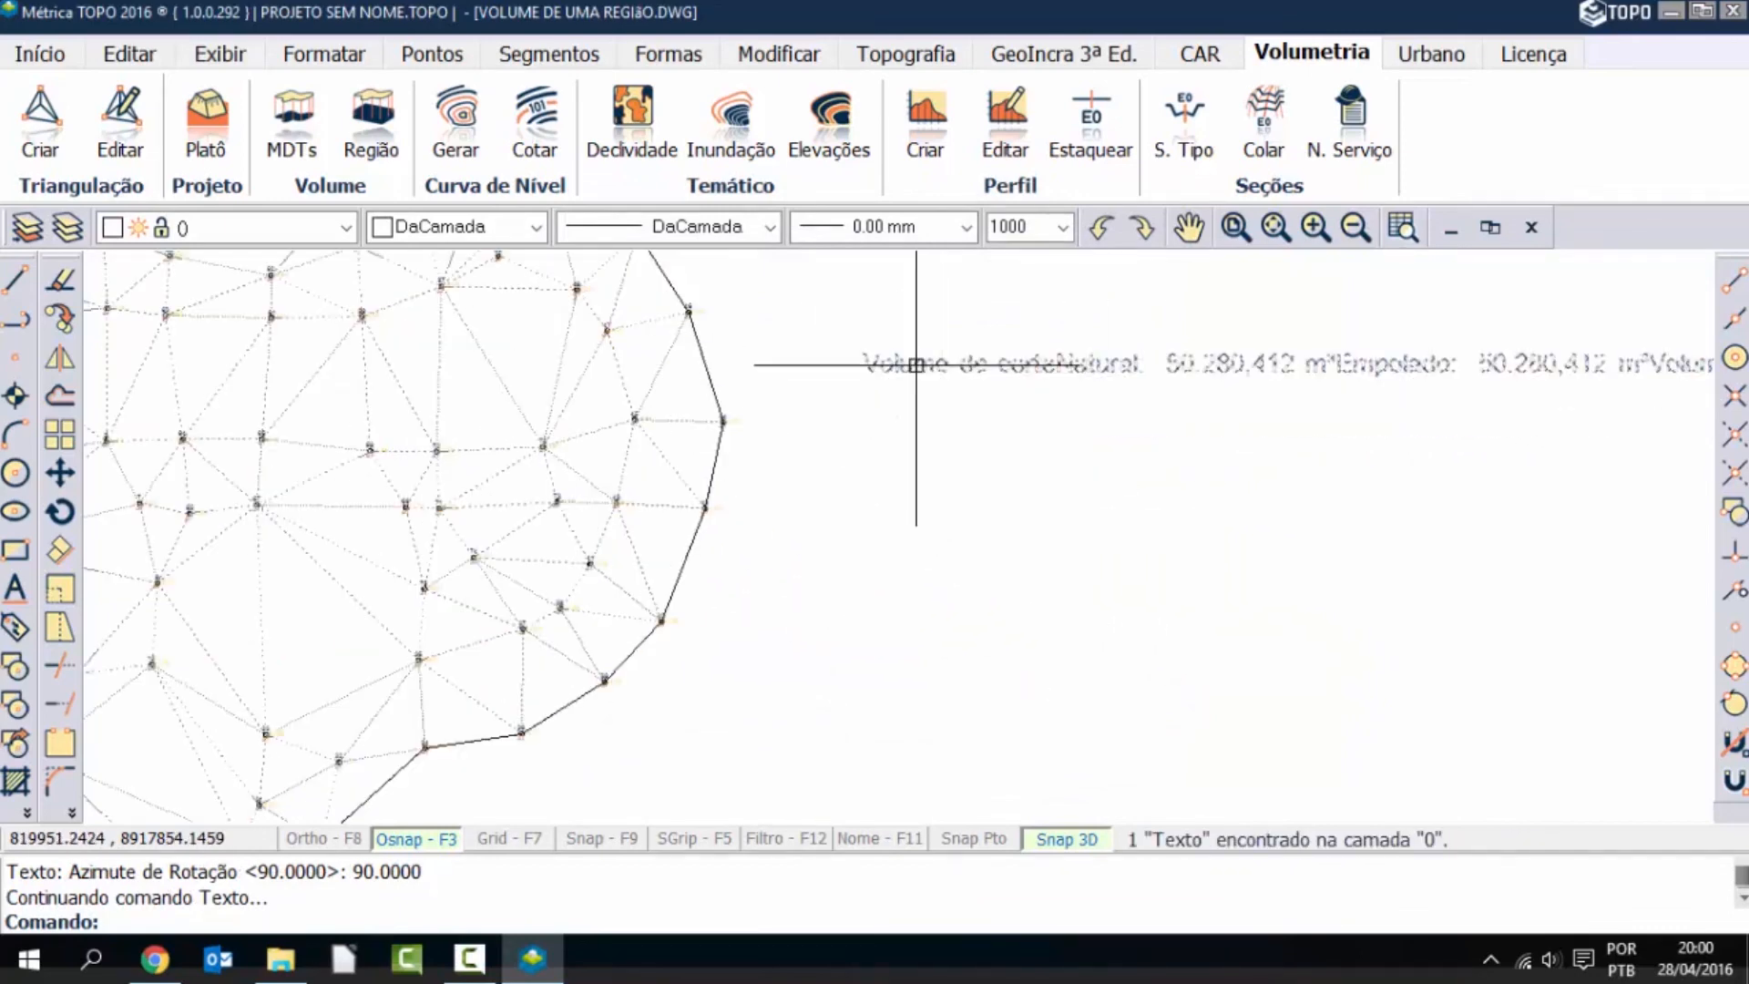